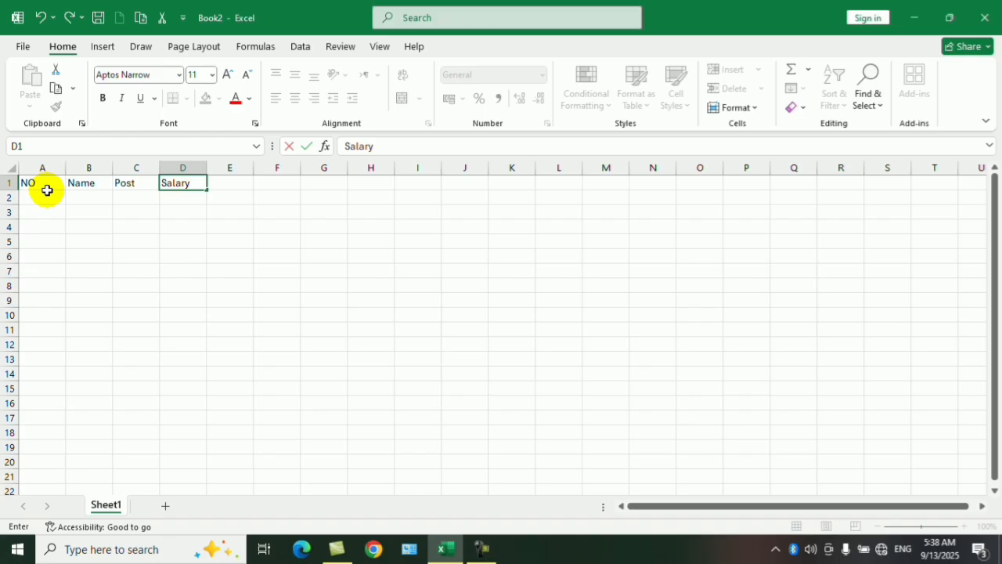
Confirm the Salary header and add the headers Overtime in E1 and Advance in F1.
key(Page_Down)
key(Page_Up)
key(Right)
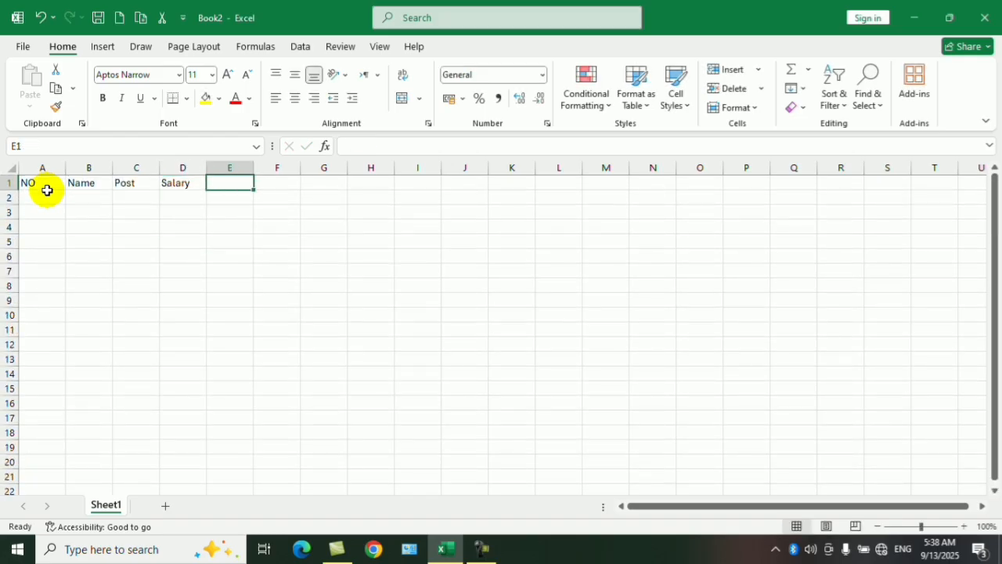
text(O)
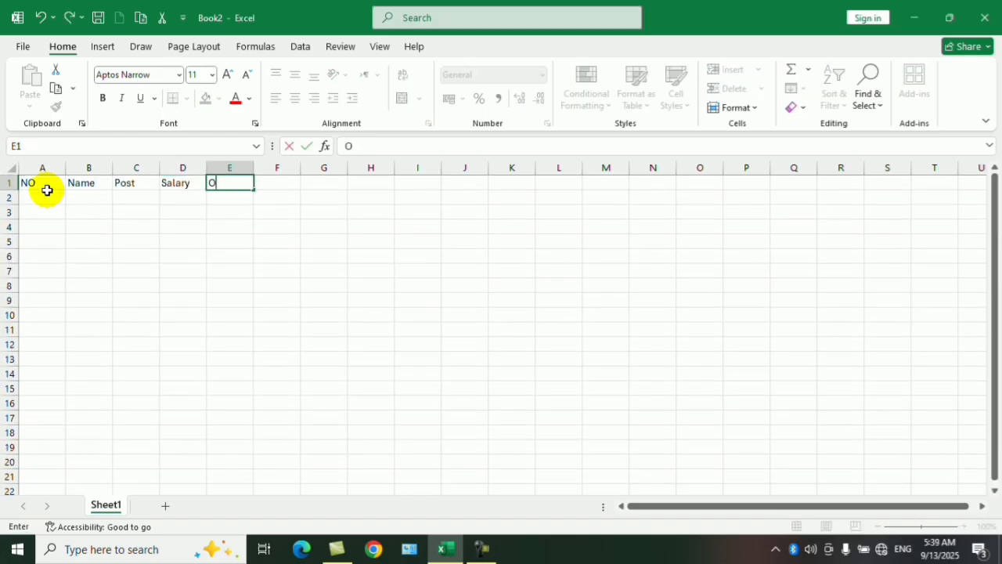
text(vertime)
key(Tab)
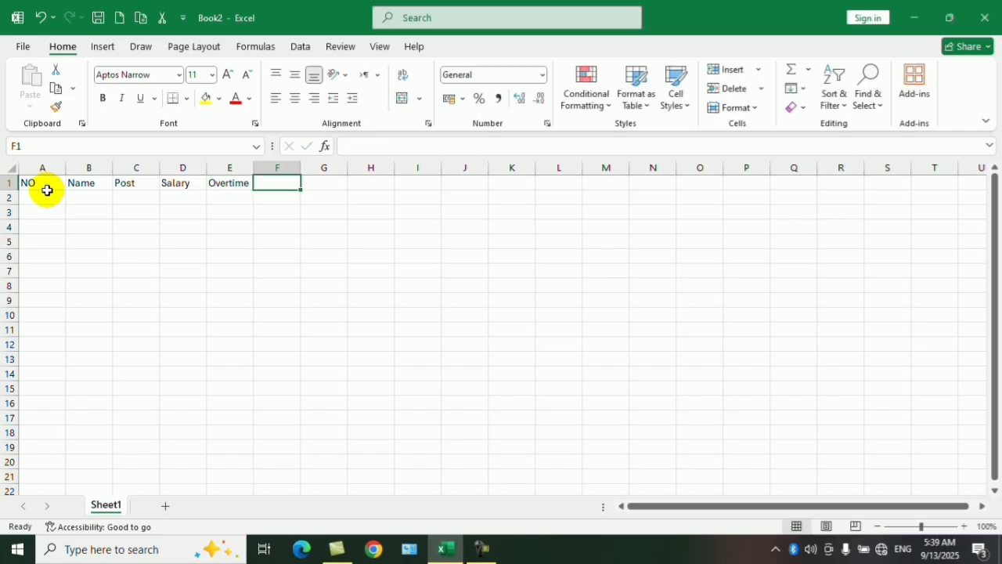
text(Advance)
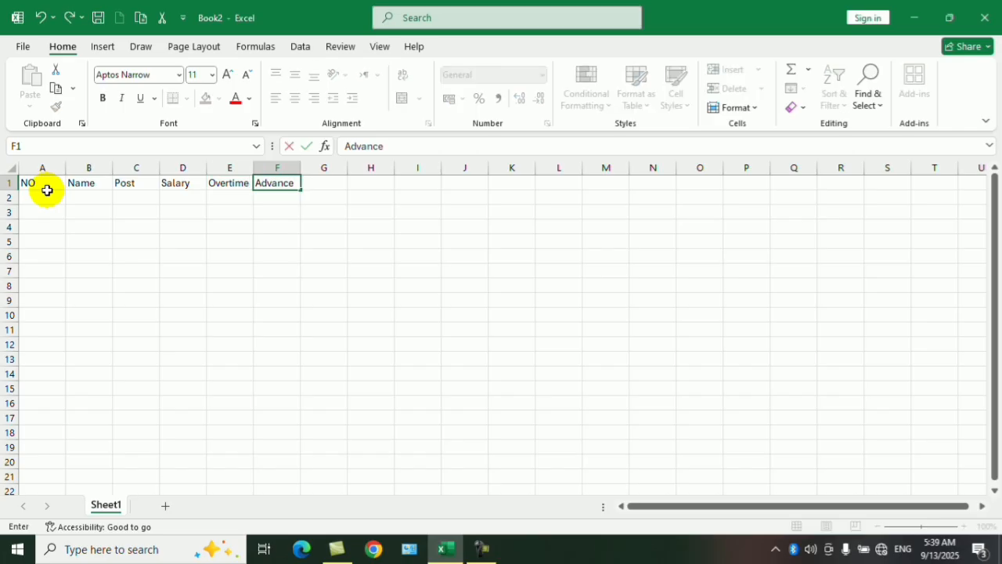
key(Tab)
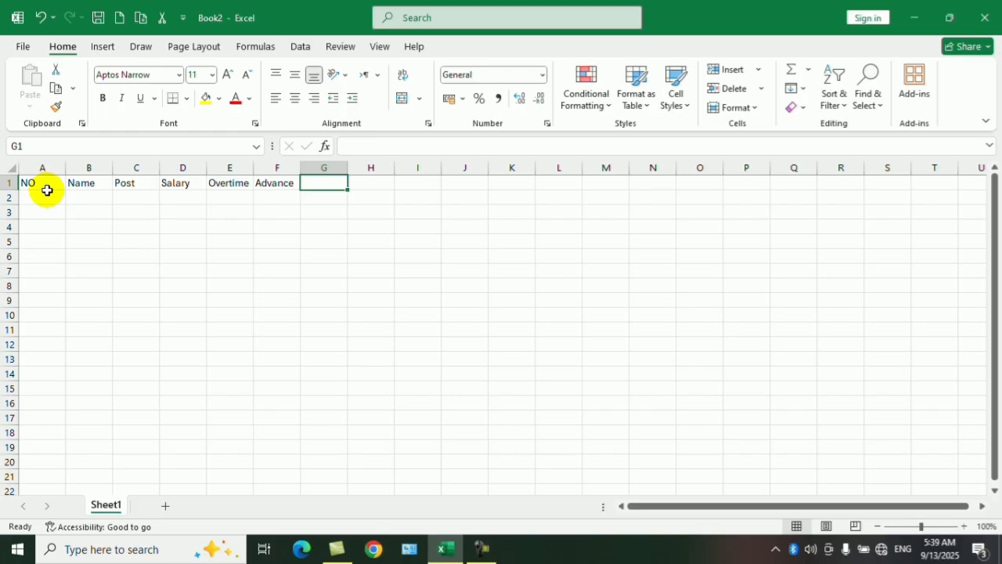
Add the header Net salary in G1 and widen column G slightly to fit it.
key(Left)
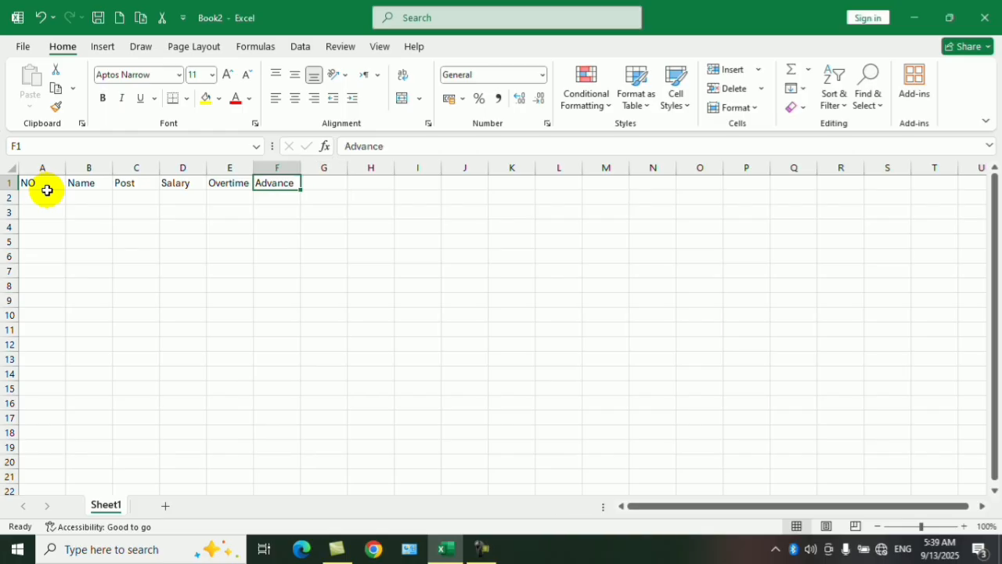
key(Right)
text(Ne)
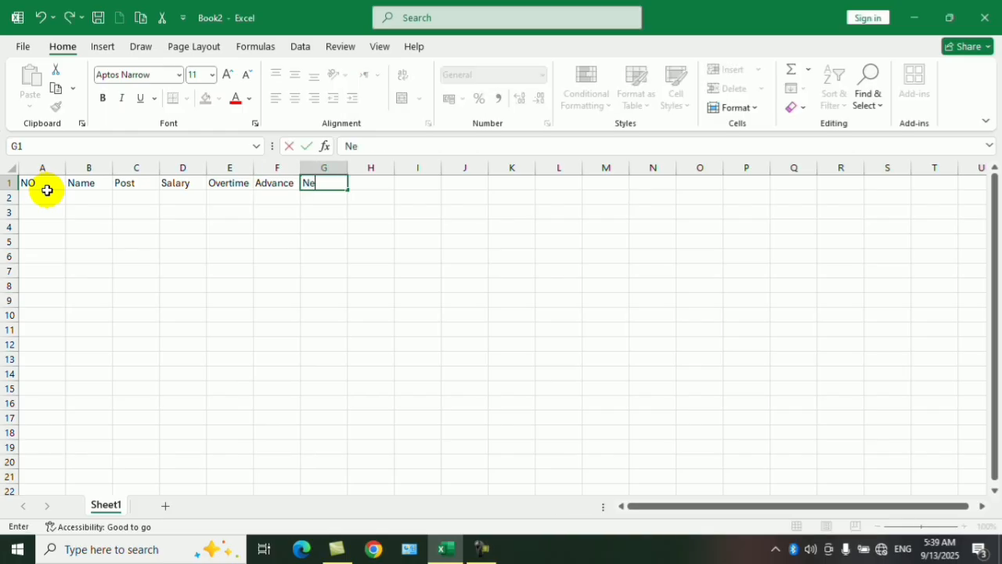
text(t salary)
key(Tab)
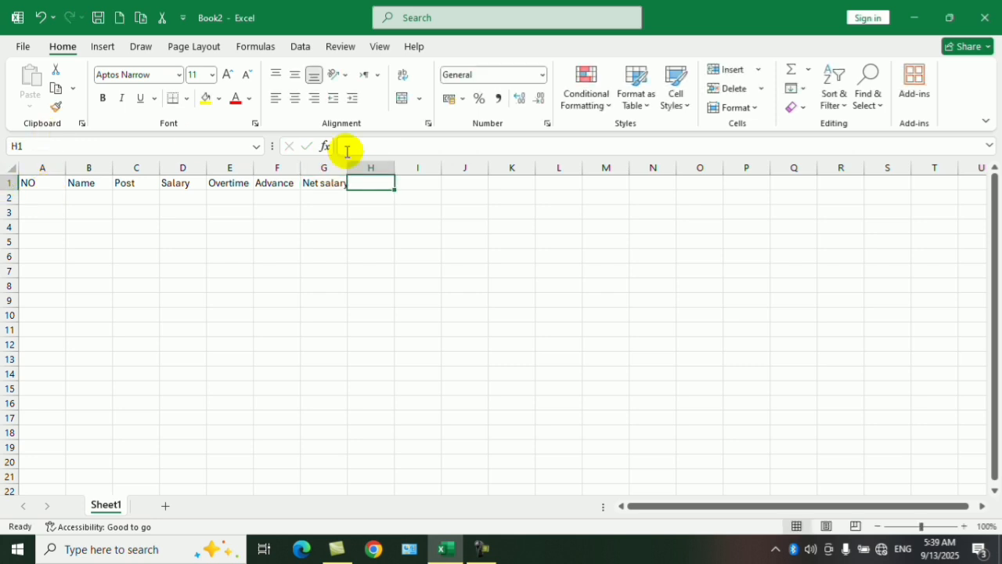
drag(349, 167, 352, 166)
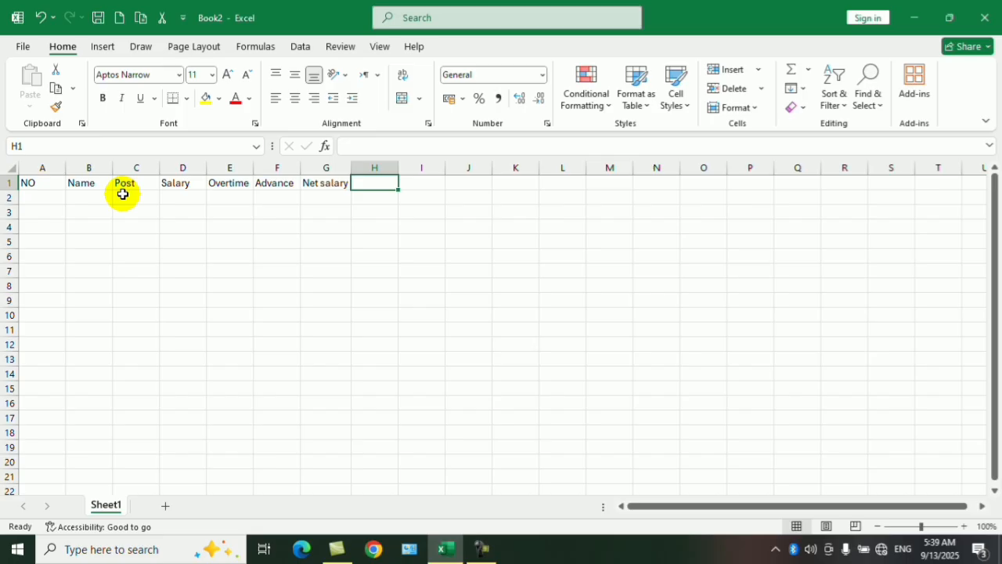
Number the rows under NO from 1 to 10 by filling a series from A2 down to A11.
click(45, 195)
text(1)
key(Return)
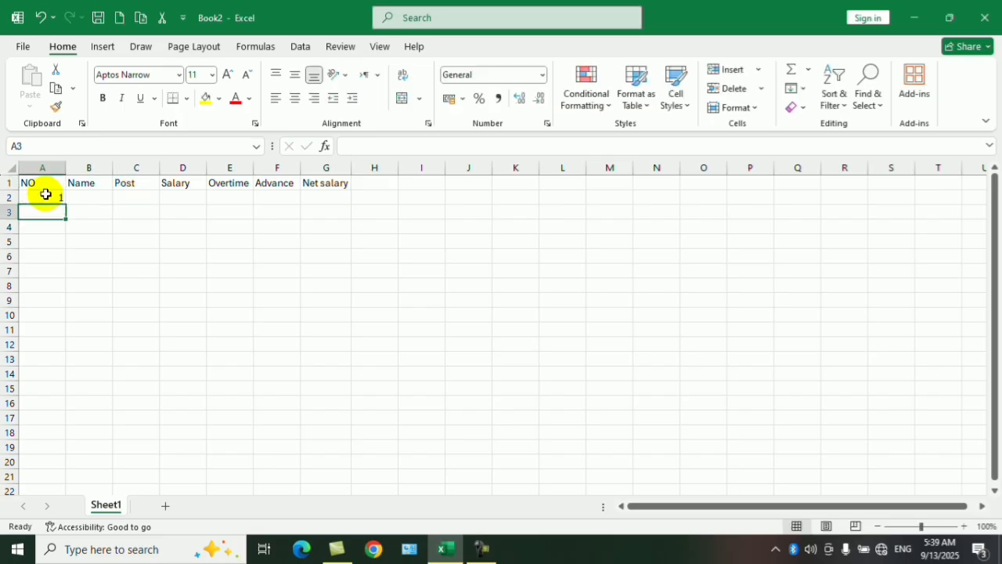
click(45, 194)
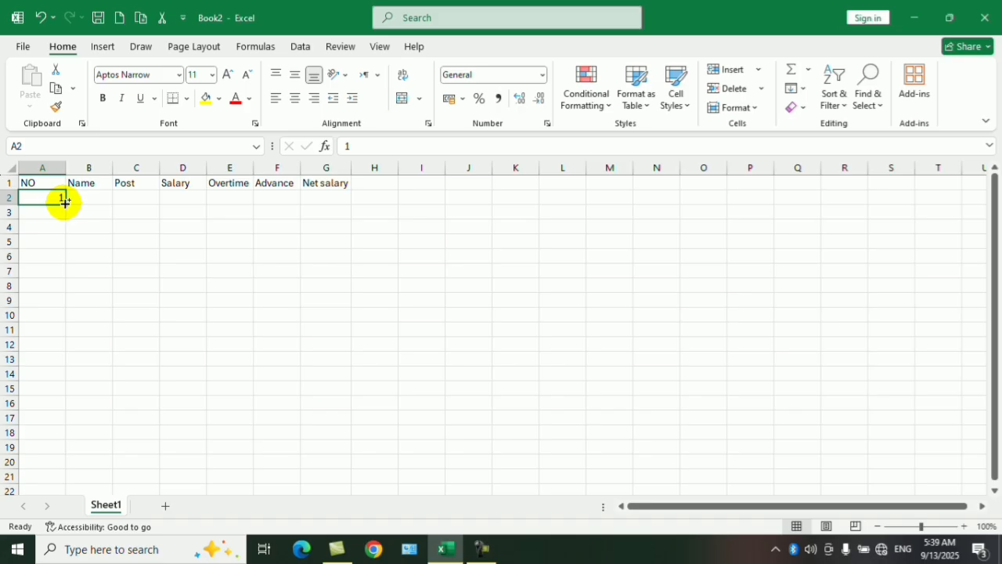
drag(66, 204, 71, 333)
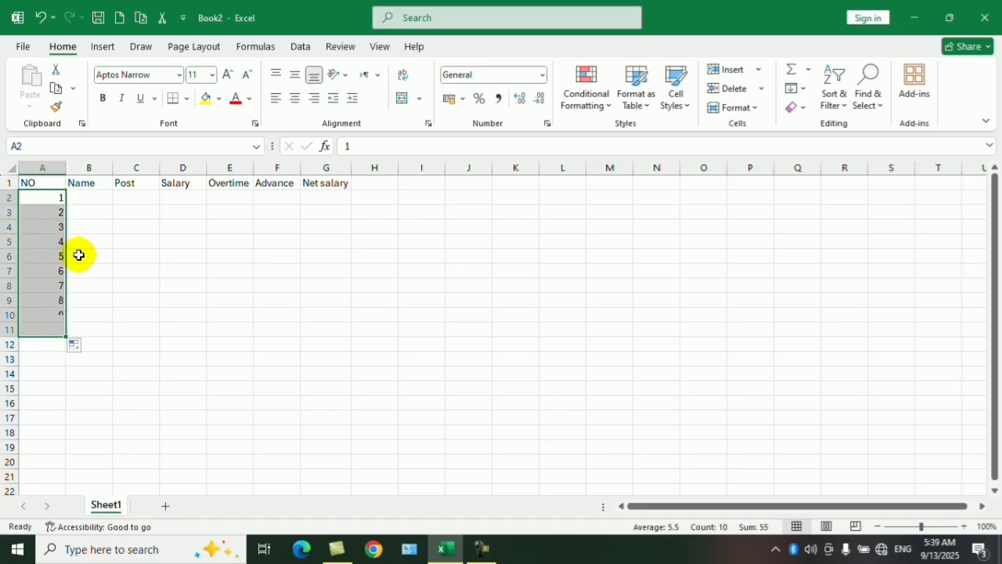
Enter the first two employees' names in B2 and B3 under Name.
click(94, 196)
text(ALi)
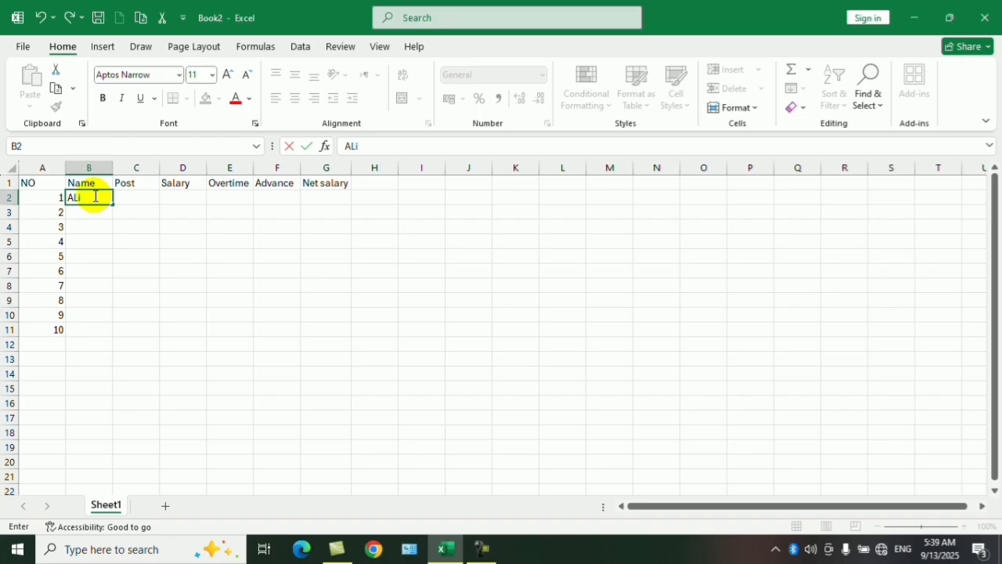
key(BackSpace)
text(li)
key(Return)
text(Wa)
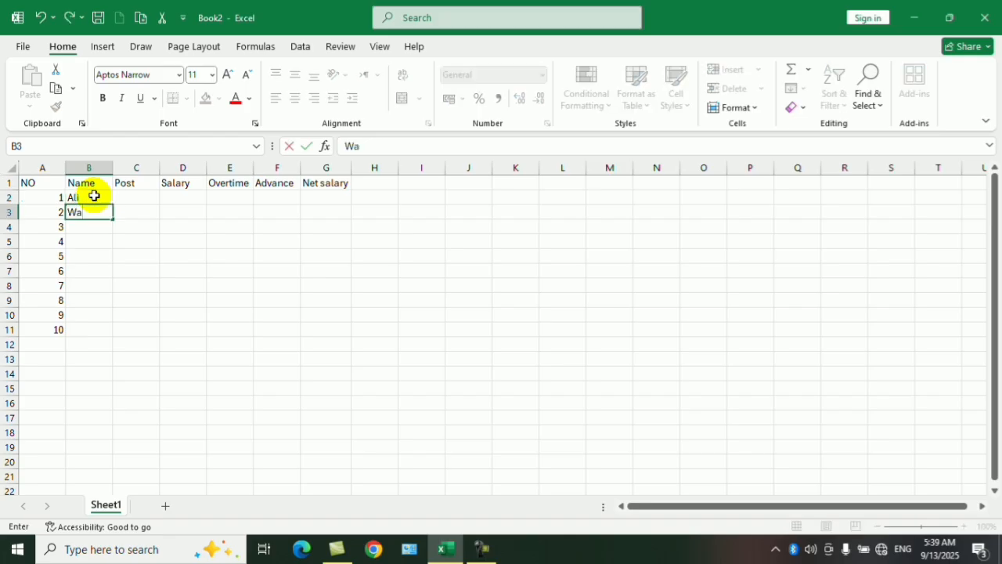
text(kil)
key(Return)
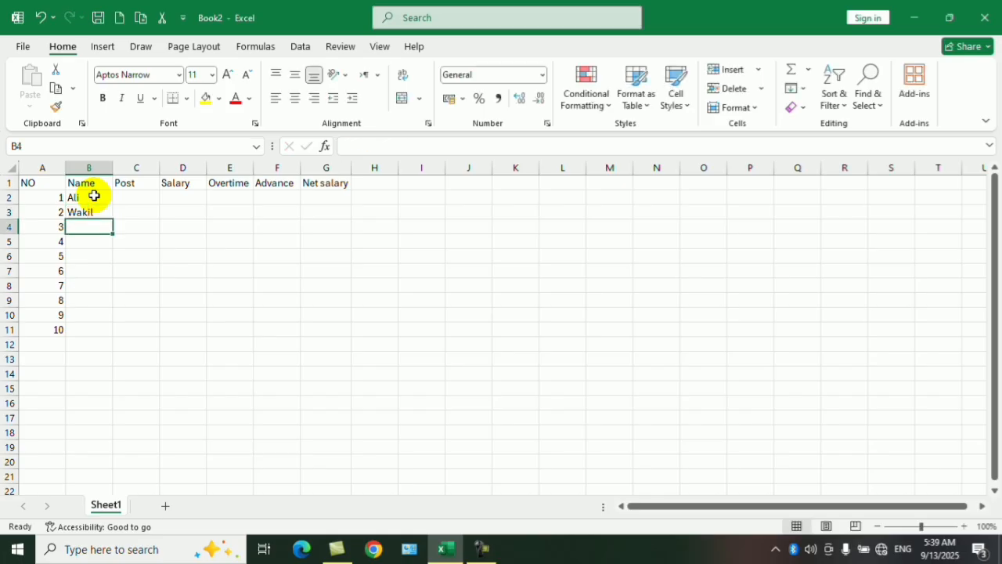
Enter the names of employees 3 to 5 in B4 through B6.
text(Khan)
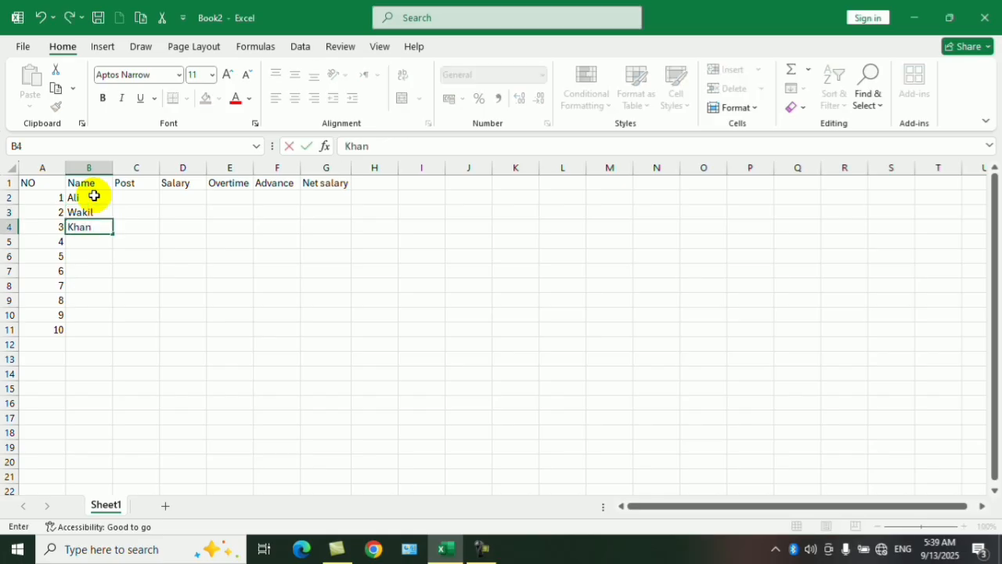
key(Return)
text(Fawad)
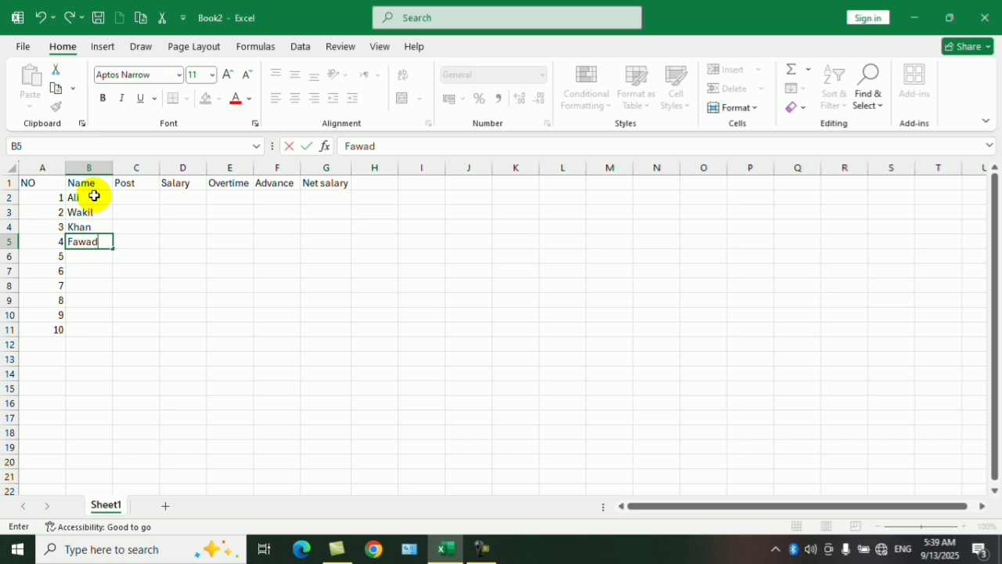
key(Return)
text(Jalal)
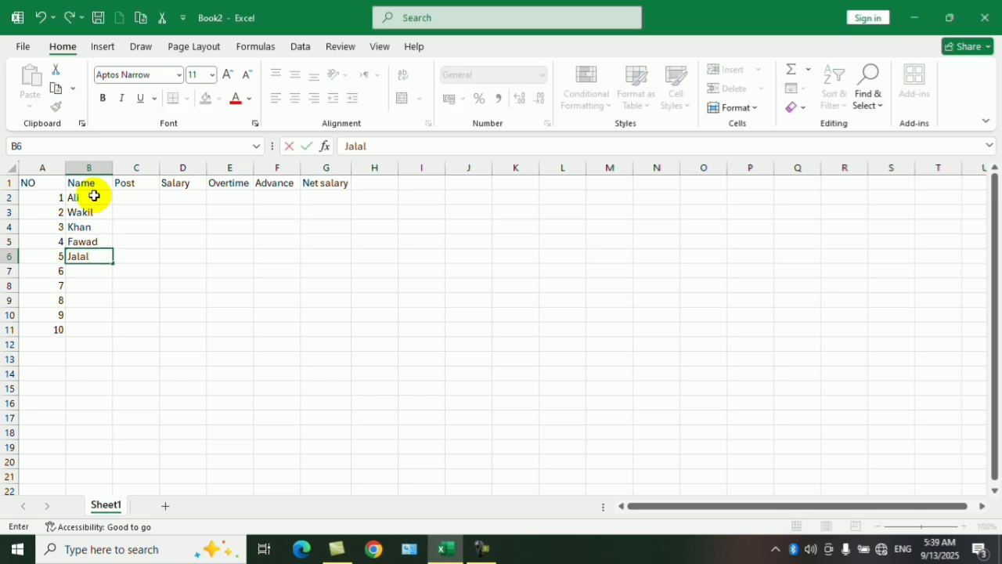
key(Return)
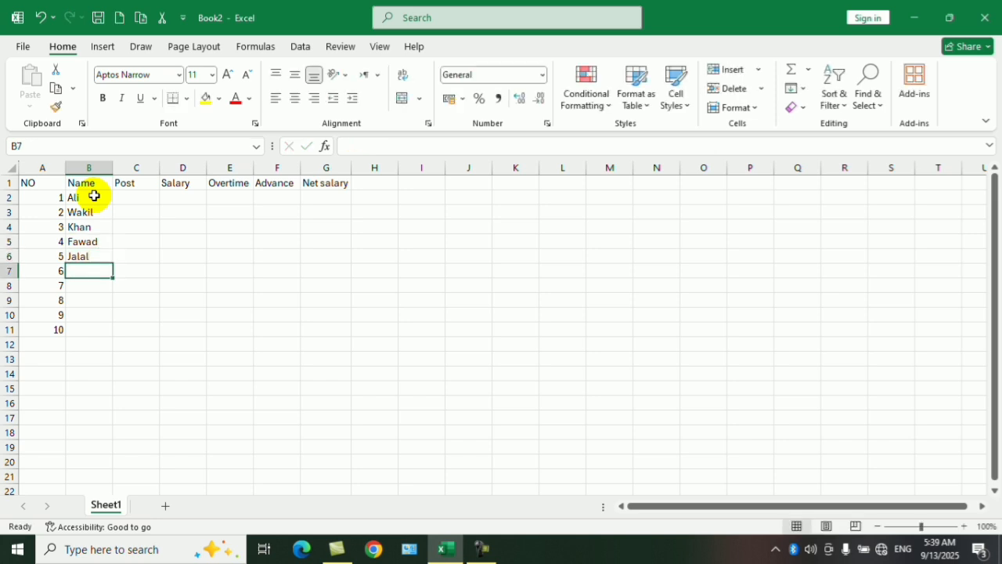
Enter the names of employees 6 and 7 in B7 and B8.
text(Haro)
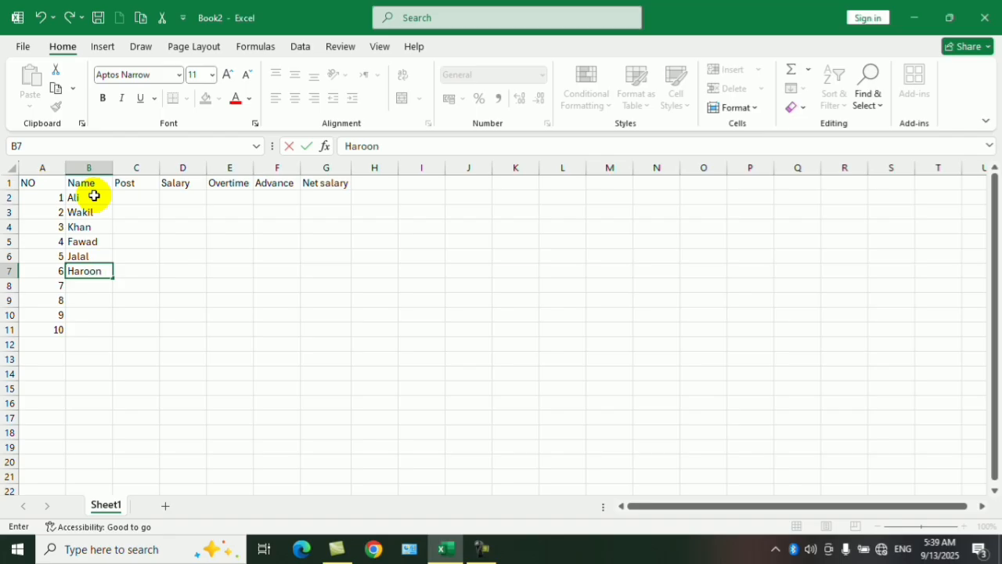
text(on)
key(Return)
text(Sameer)
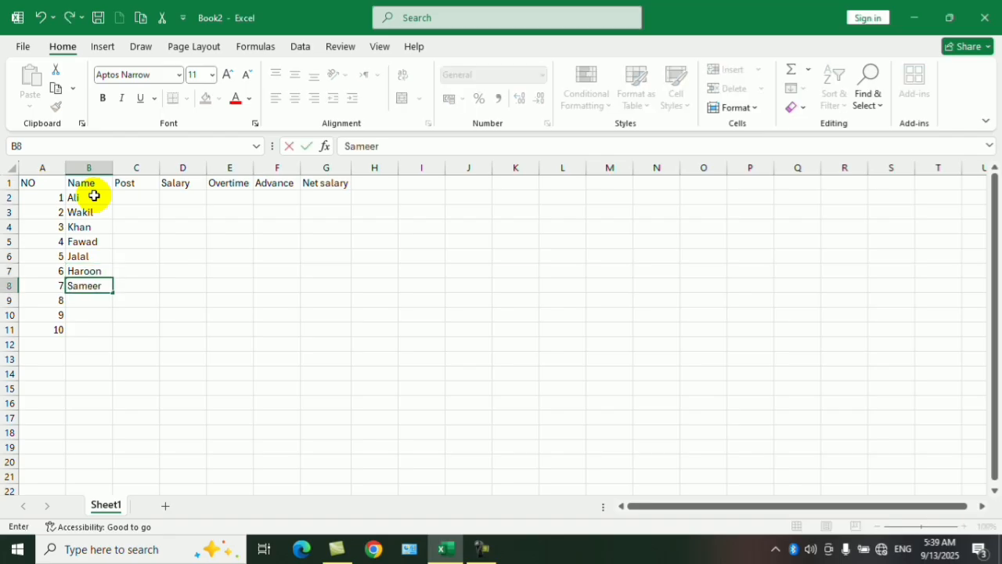
key(Return)
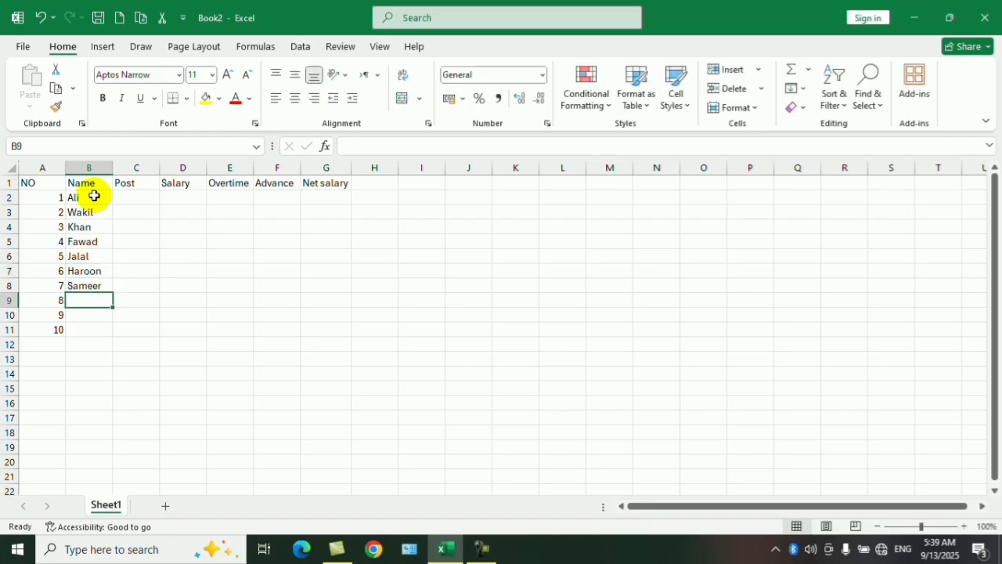
Enter the last three employees' names in B9 through B11, then select C2 under Post.
text(Fa)
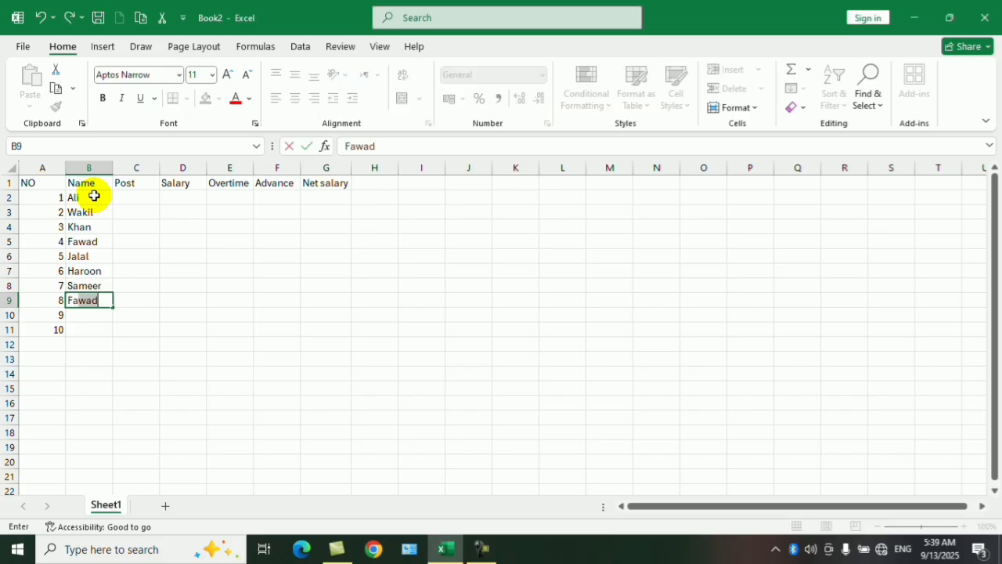
text(isal)
key(Return)
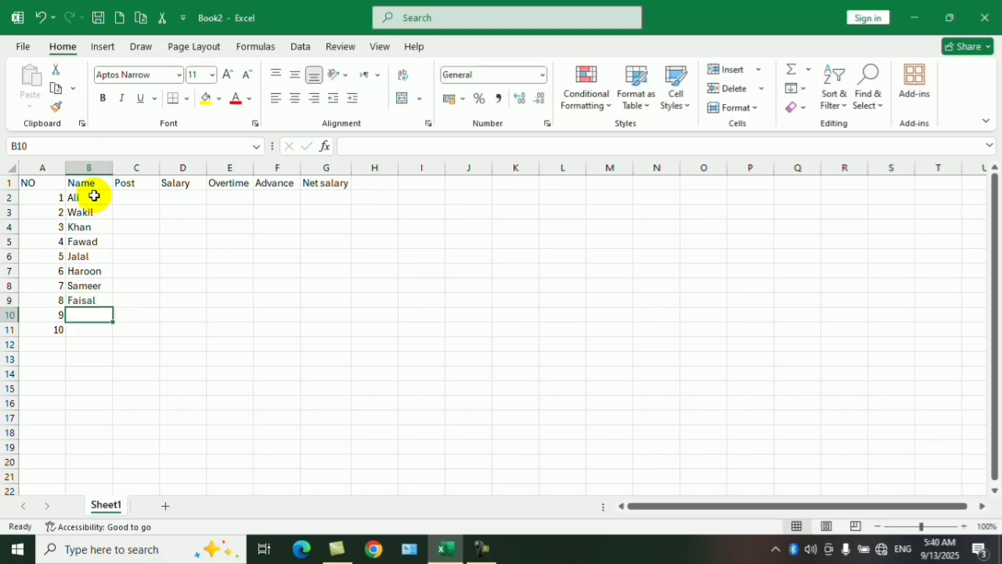
text(Yama)
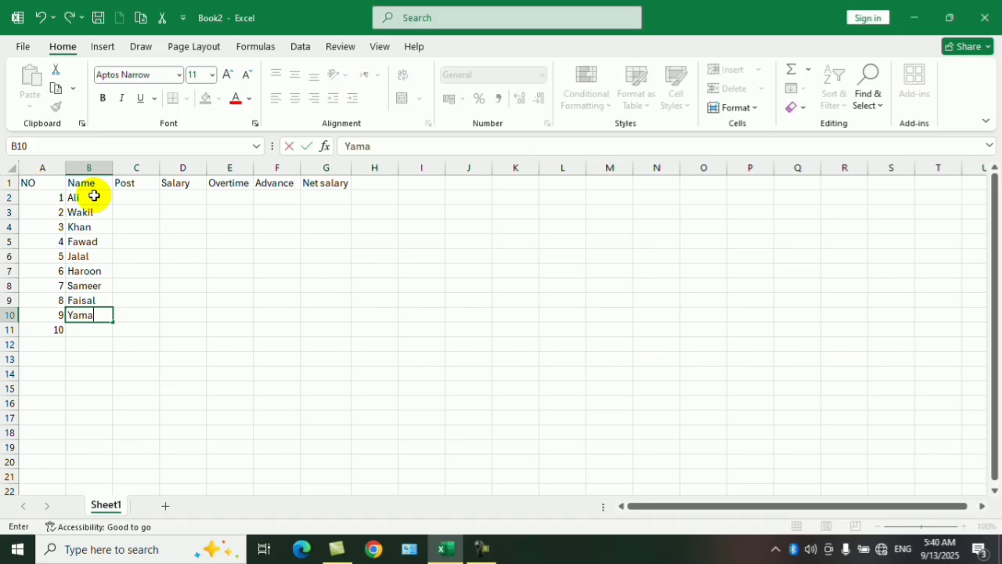
key(Return)
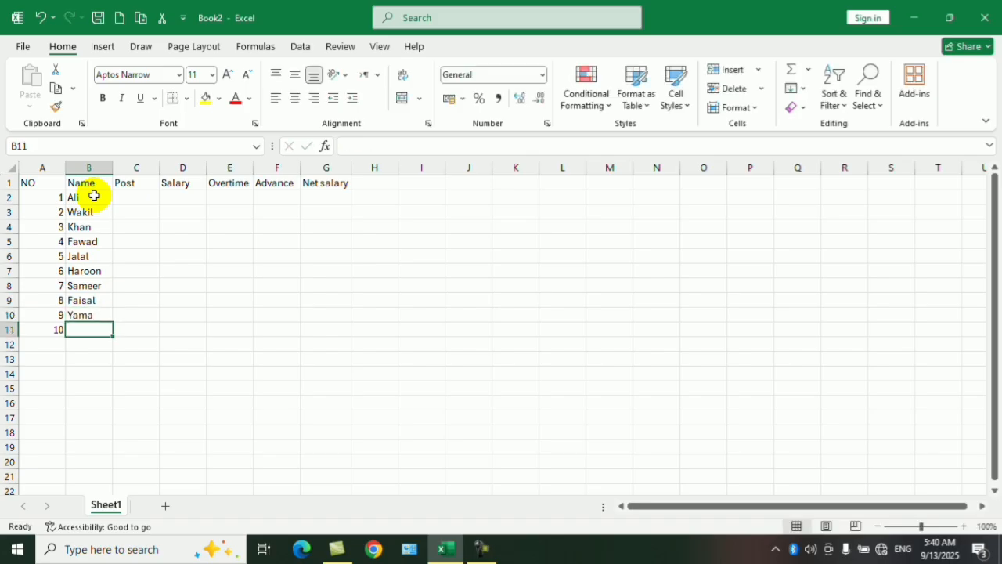
text(Rohullah)
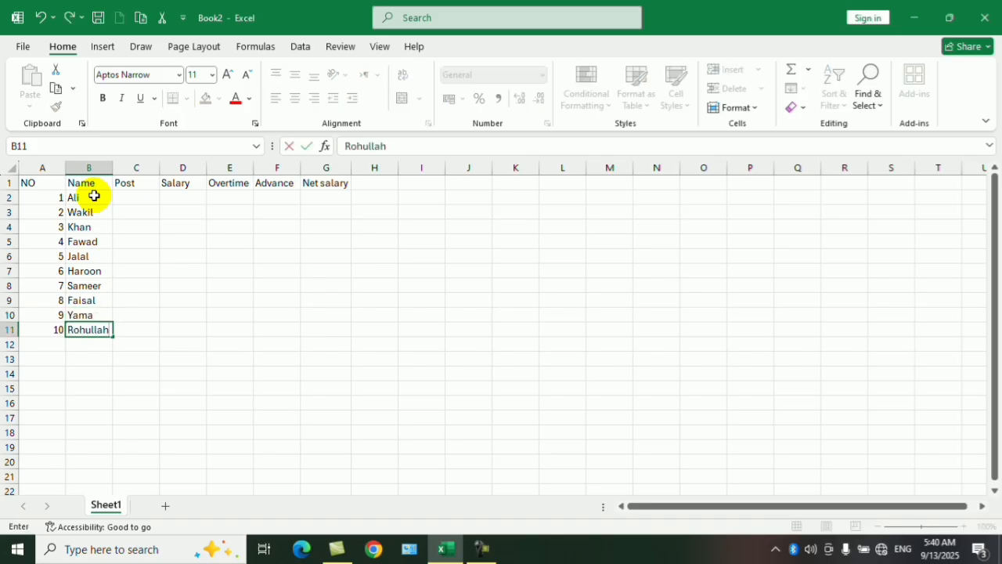
key(Tab)
key(Up)
key(Up)
key(Up)
key(Up)
key(Up)
key(Up)
key(Up)
key(Up)
key(Up)
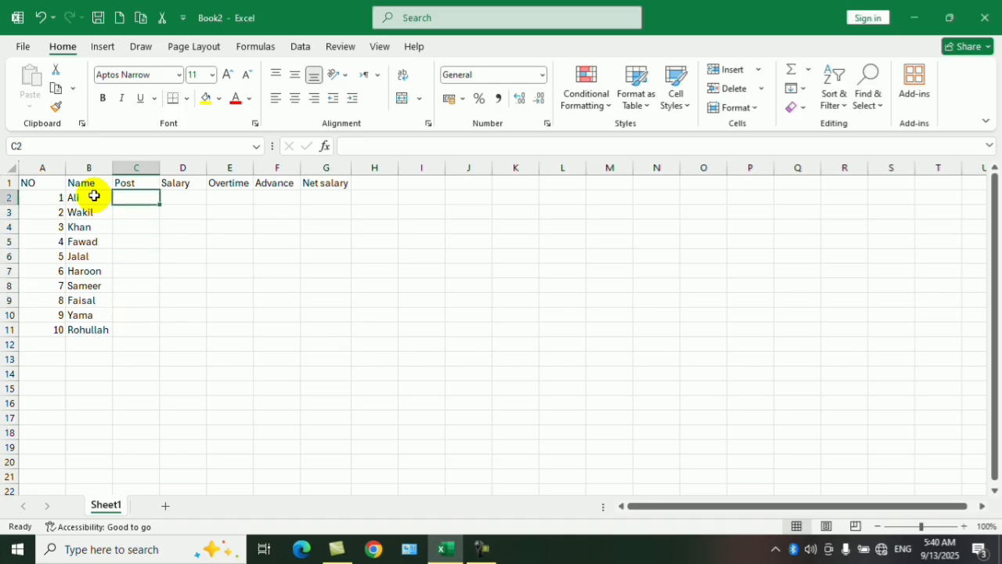
text(docro)
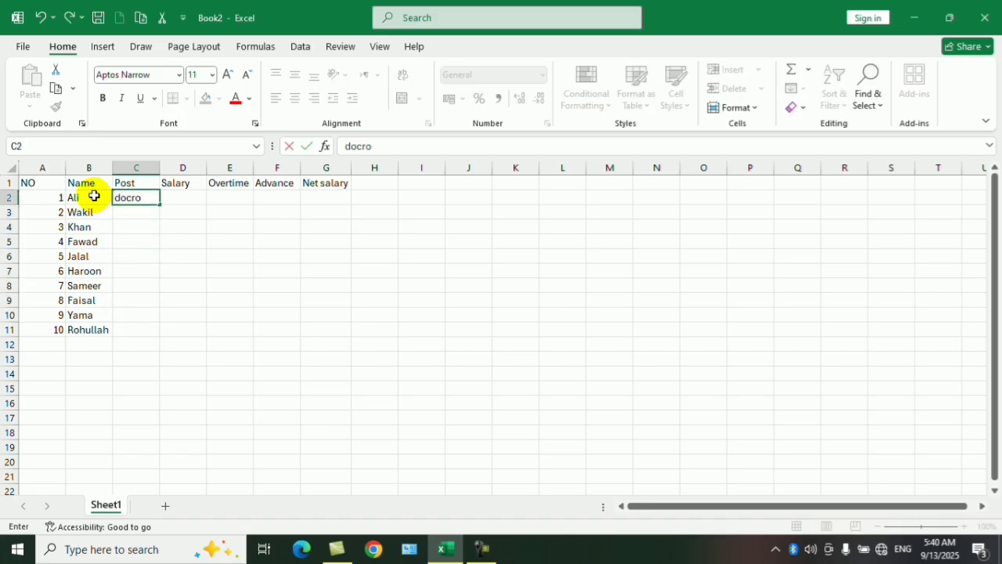
key(BackSpace)
key(BackSpace)
text(ror)
key(Return)
key(Up)
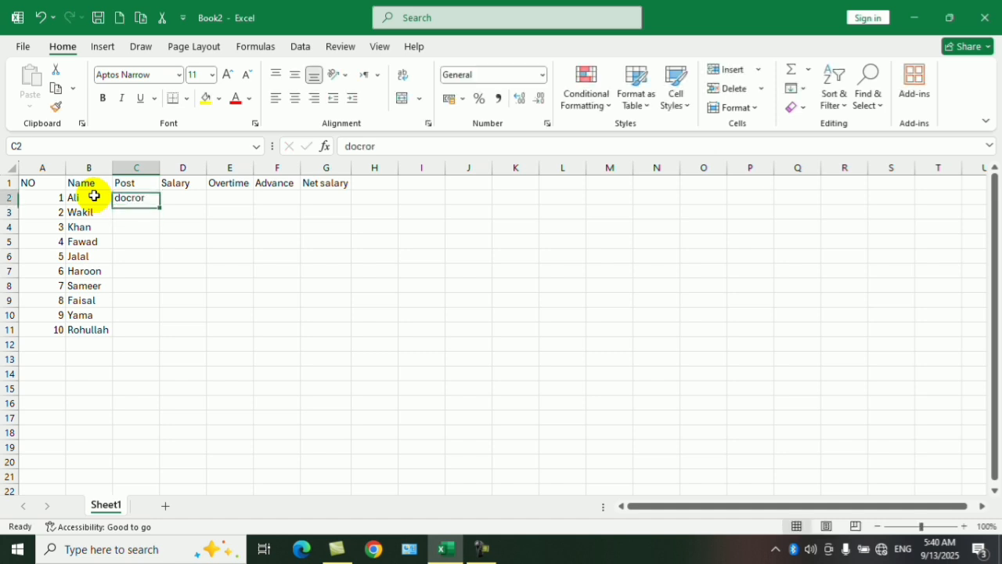
Enter Doctor as the first employee's post in C2.
text(Docr)
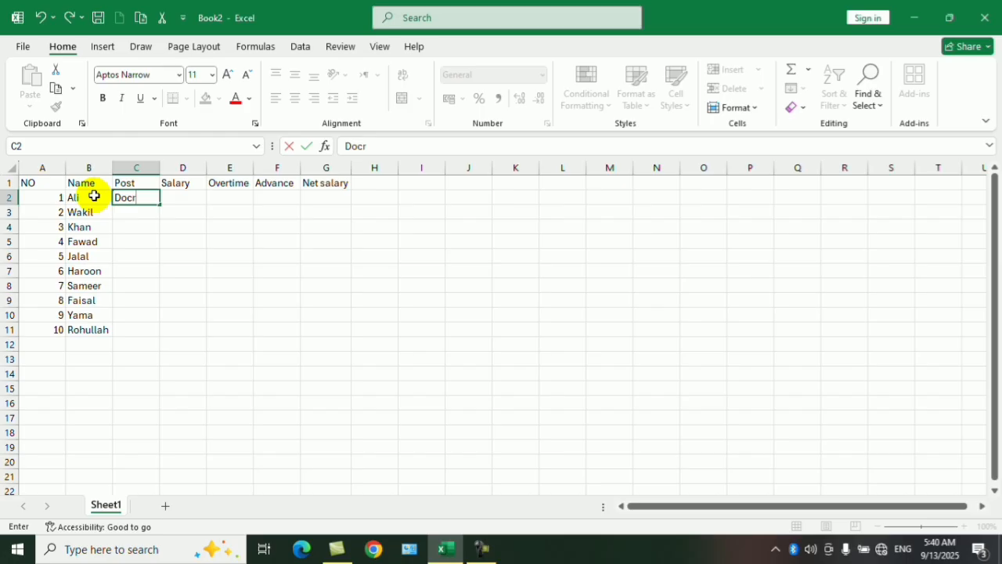
text(o)
key(BackSpace)
key(BackSpace)
text(to)
key(Return)
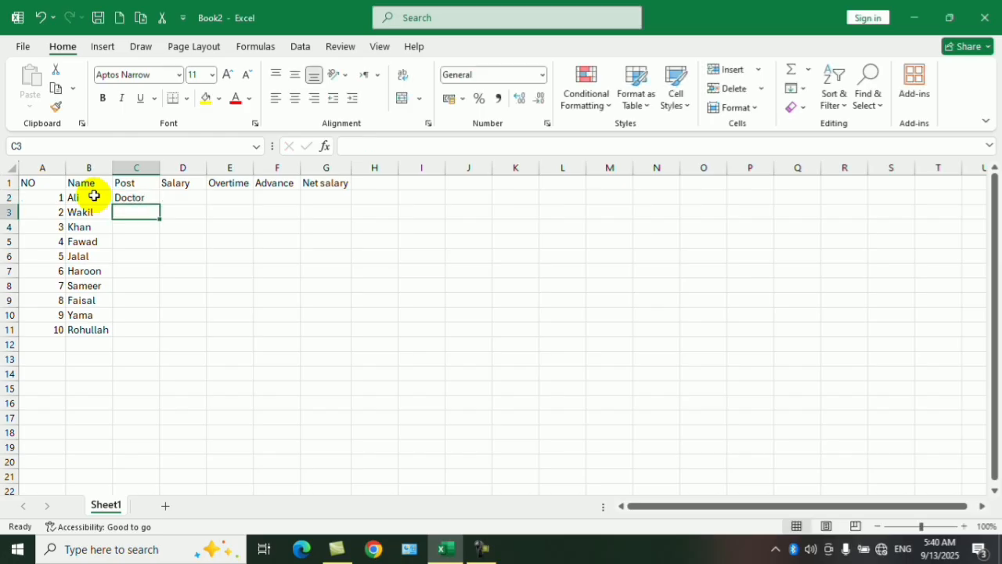
Enter the posts Driver in C3 and Teacher in C4.
text(Driver)
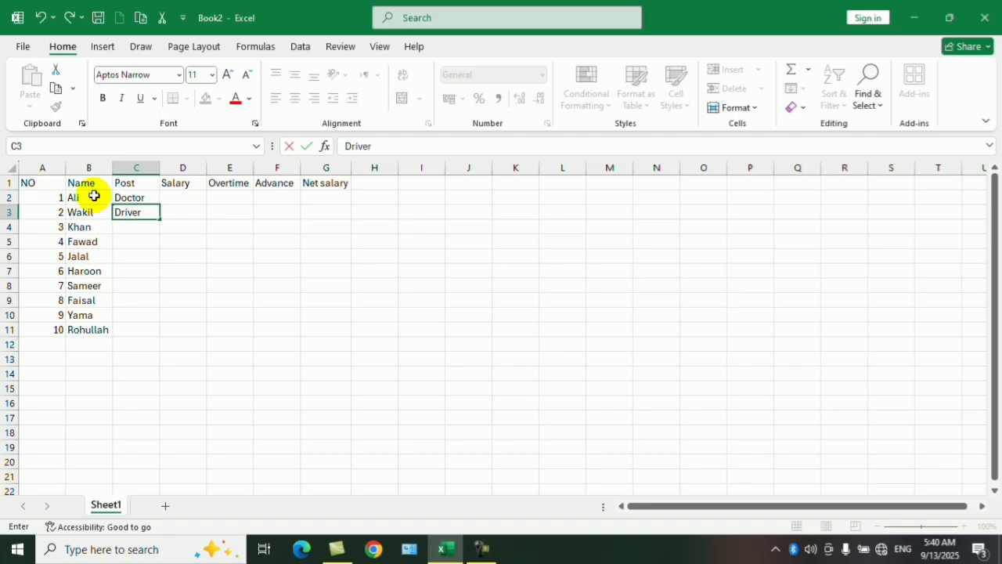
key(Return)
text(e)
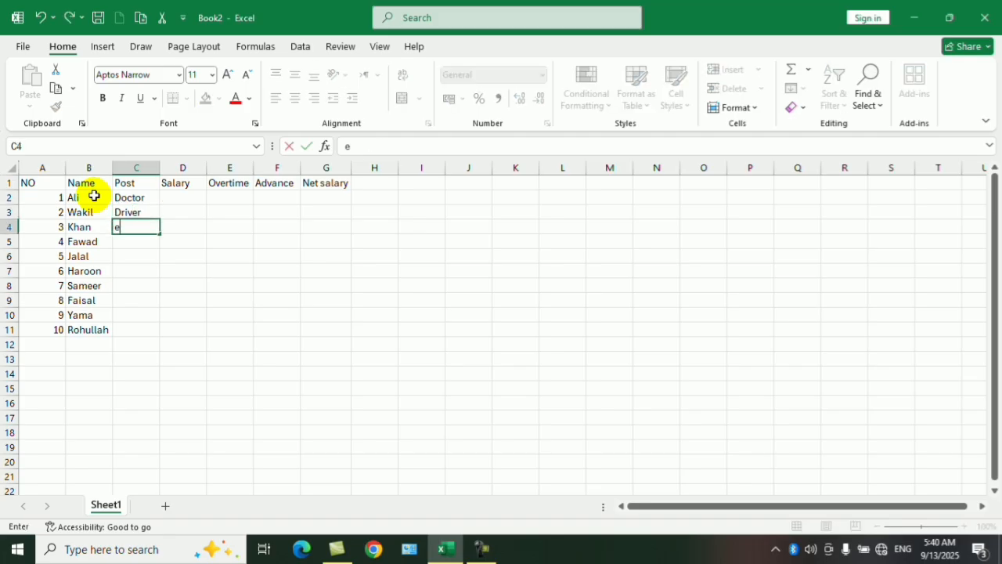
text(TE)
key(BackSpace)
text(eacher)
key(Return)
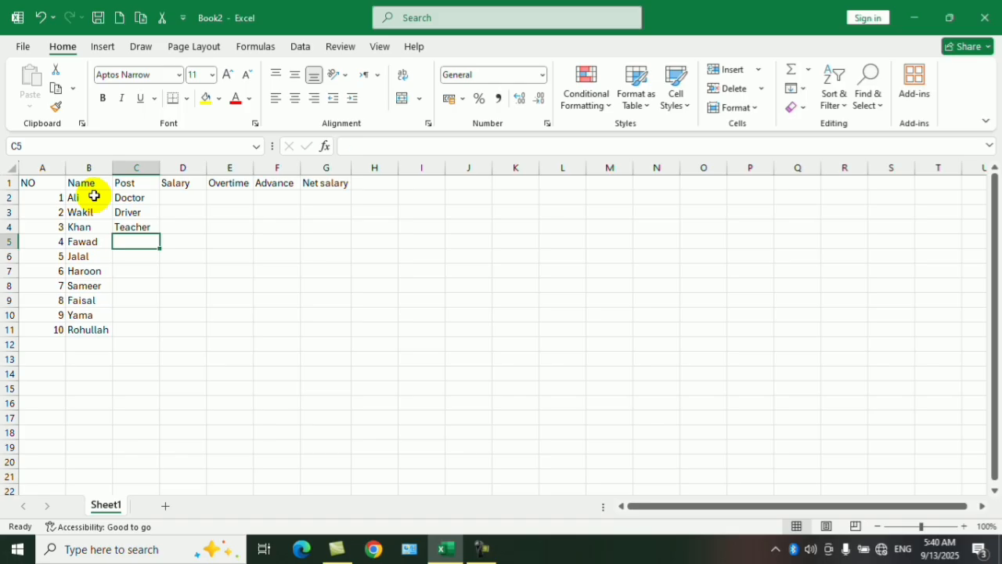
Enter Cook as the post in C5, then copy the four posts in C2:C5 into C6:C9.
text(Cook)
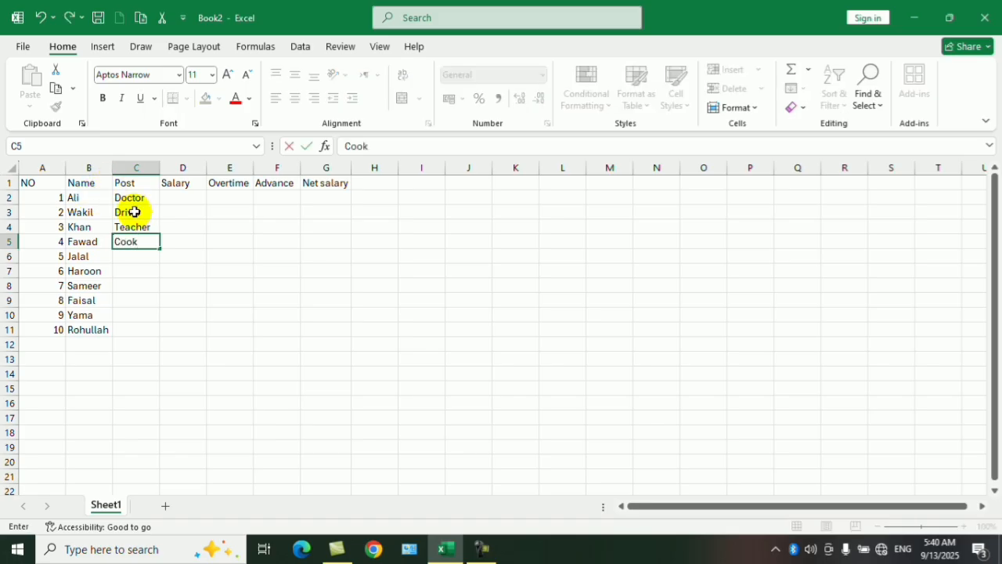
drag(135, 197, 143, 242)
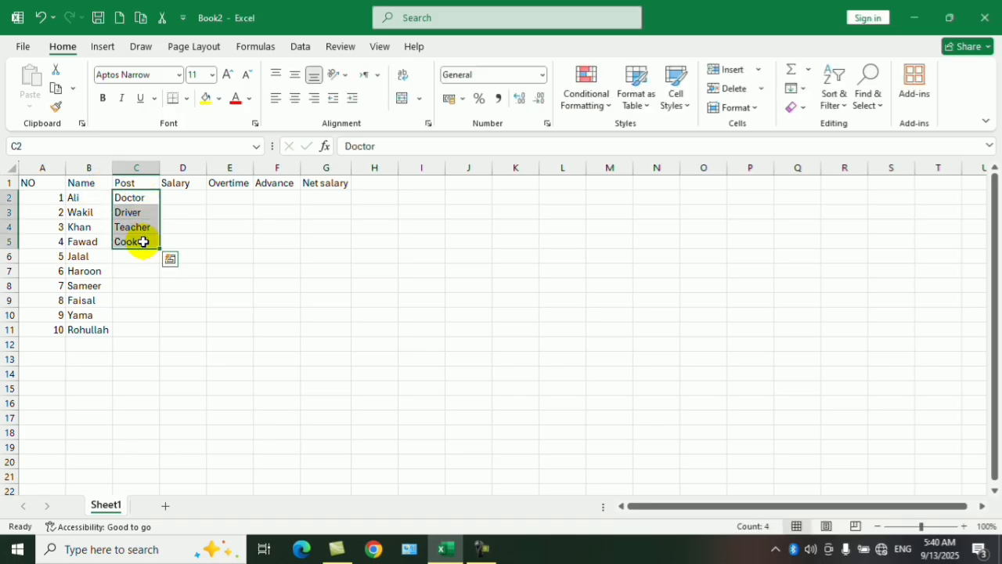
key(ctrl+c)
click(141, 256)
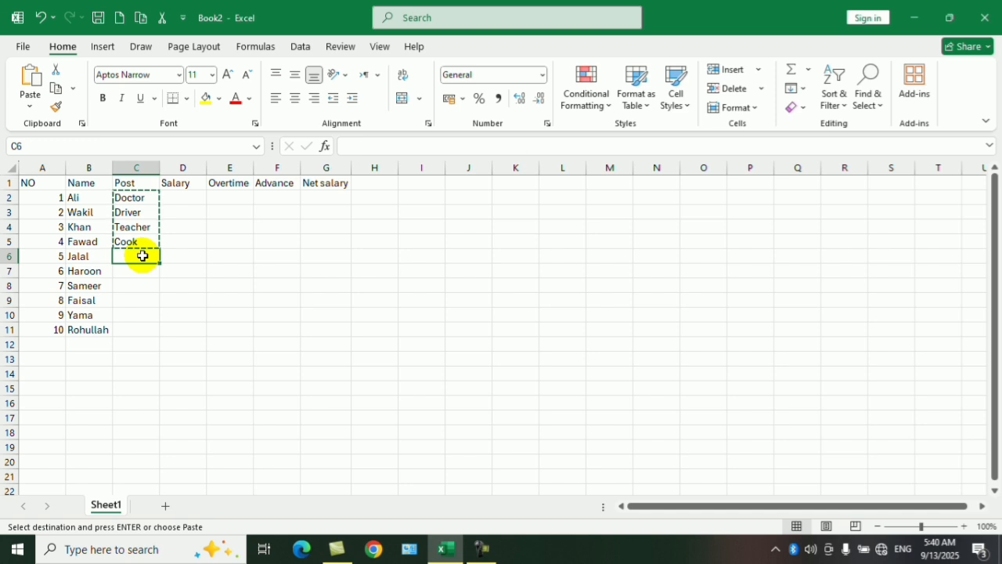
key(ctrl+v)
Enter the remaining posts, Driver in C10 and Cook in C11.
click(135, 315)
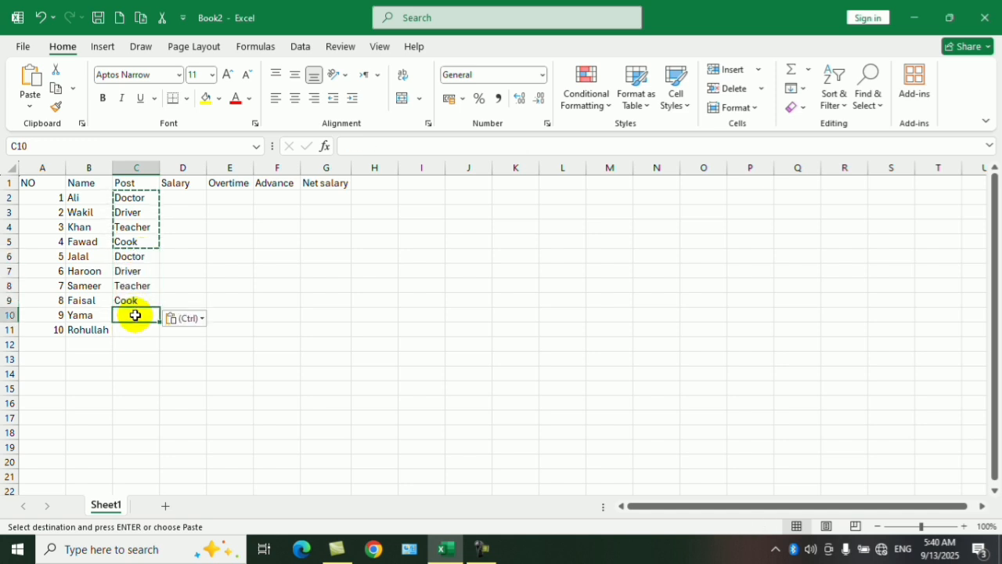
text(driver)
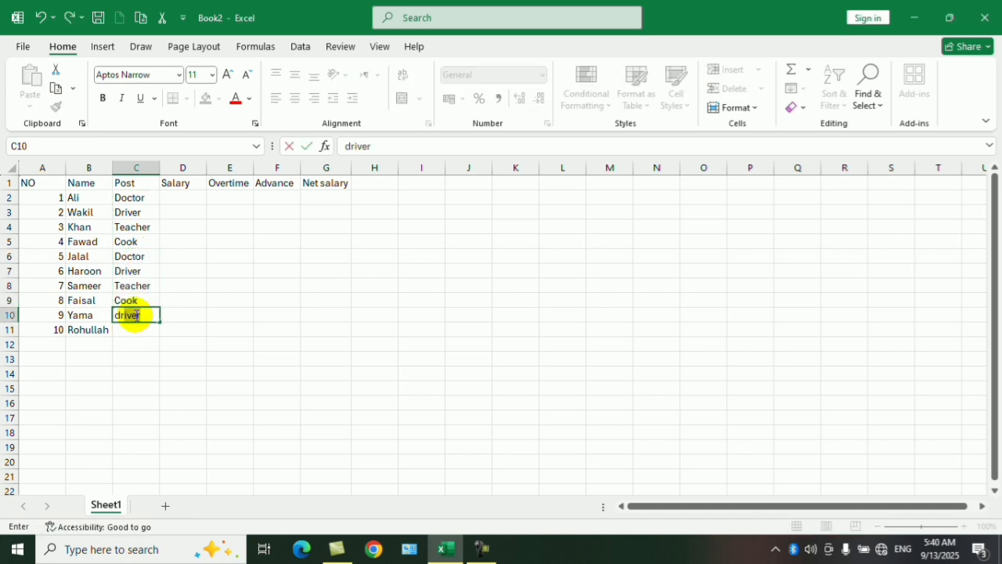
key(Return)
text(cook)
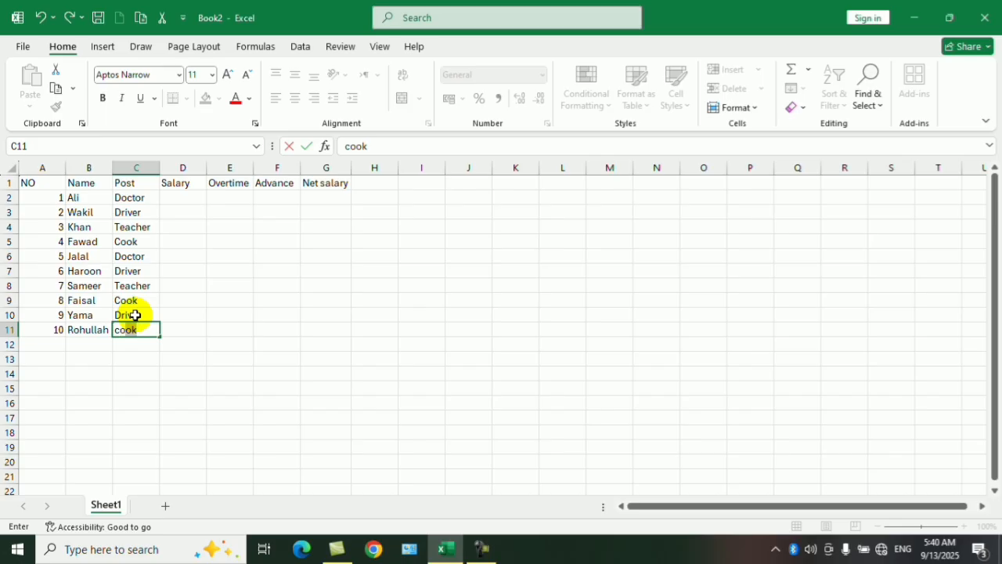
key(Tab)
Fill the Salary cells D2:D11 with 10000 for all ten employees at once.
key(Up)
key(Up)
key(Up)
key(Up)
key(Up)
key(Up)
key(Up)
key(Up)
key(Up)
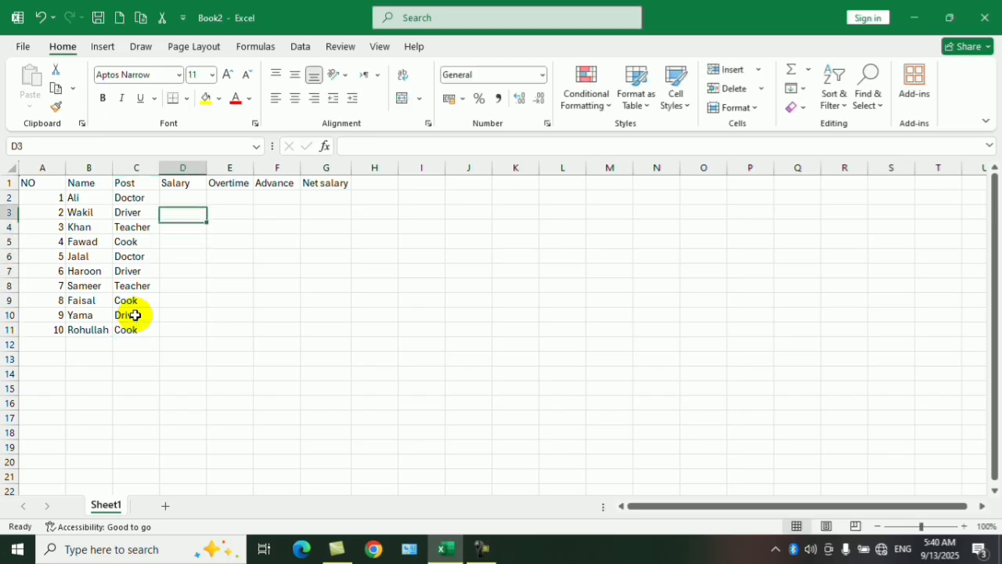
key(shift+Down)
key(shift+Down)
key(shift+Down)
key(shift+Down)
key(shift+Down)
key(shift+Down)
key(shift+Down)
key(shift+Down)
key(shift+Down)
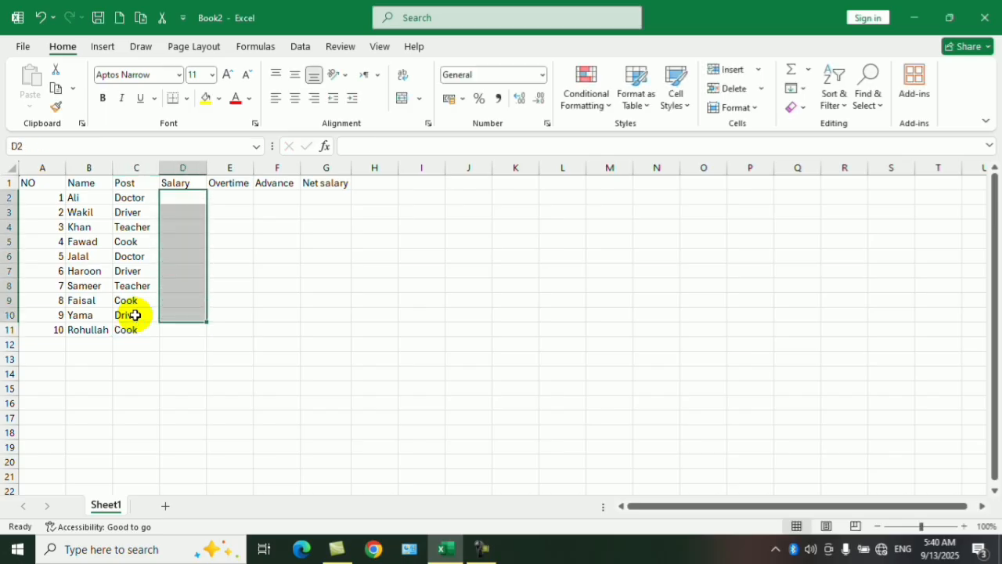
text(100)
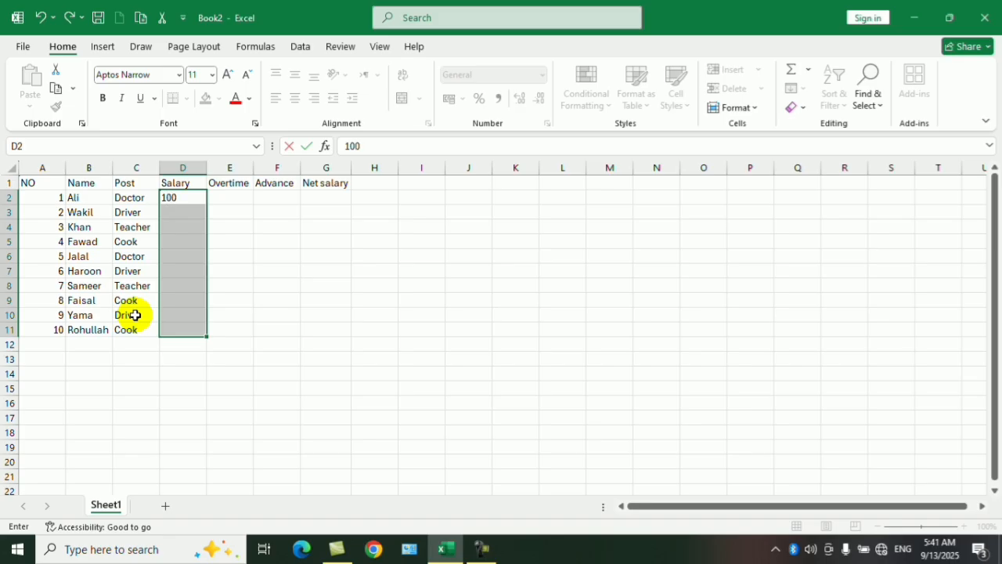
text(00)
key(ctrl+Return)
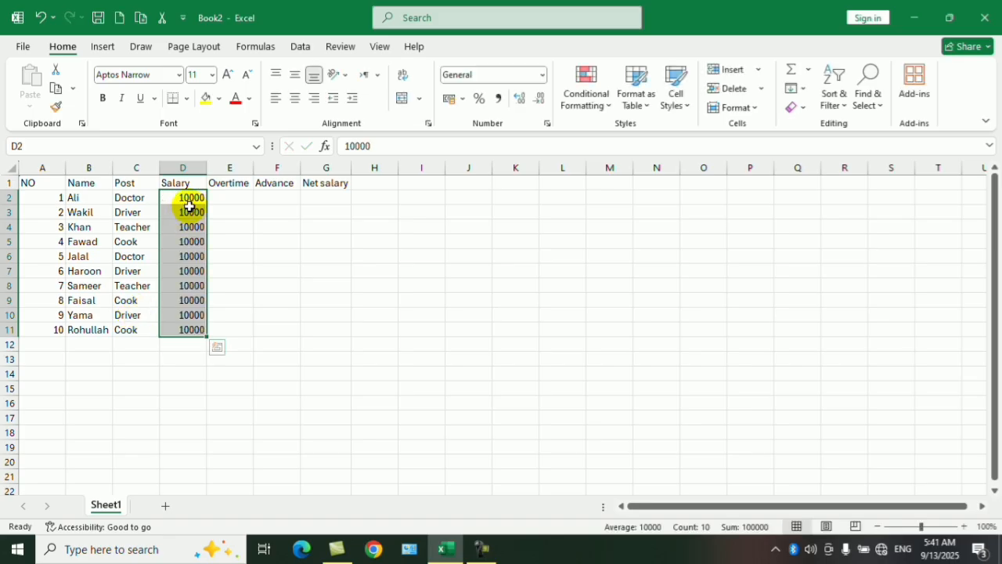
Fill the Overtime cells E2:E11 with 5000 in a single entry.
drag(231, 198, 227, 330)
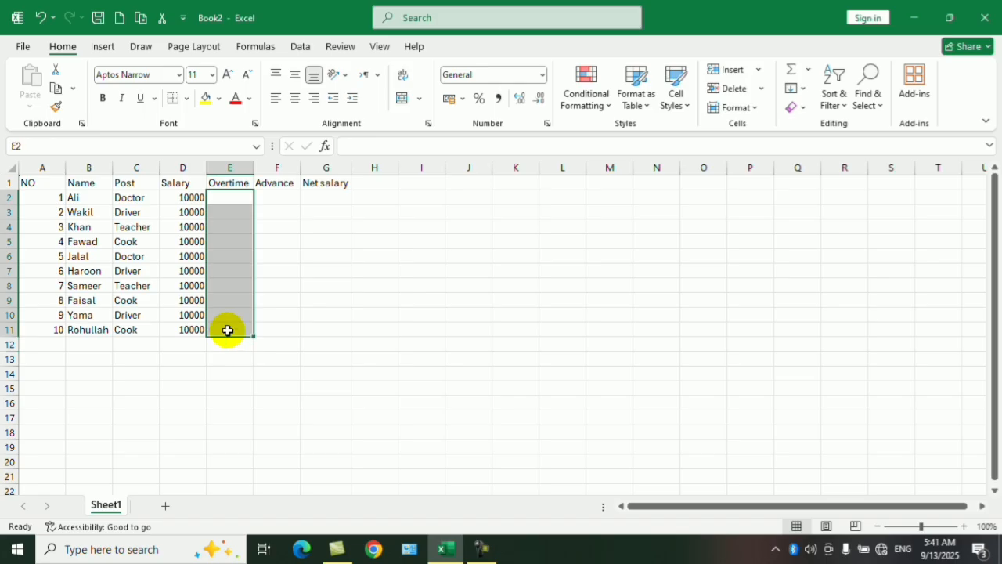
text(5000)
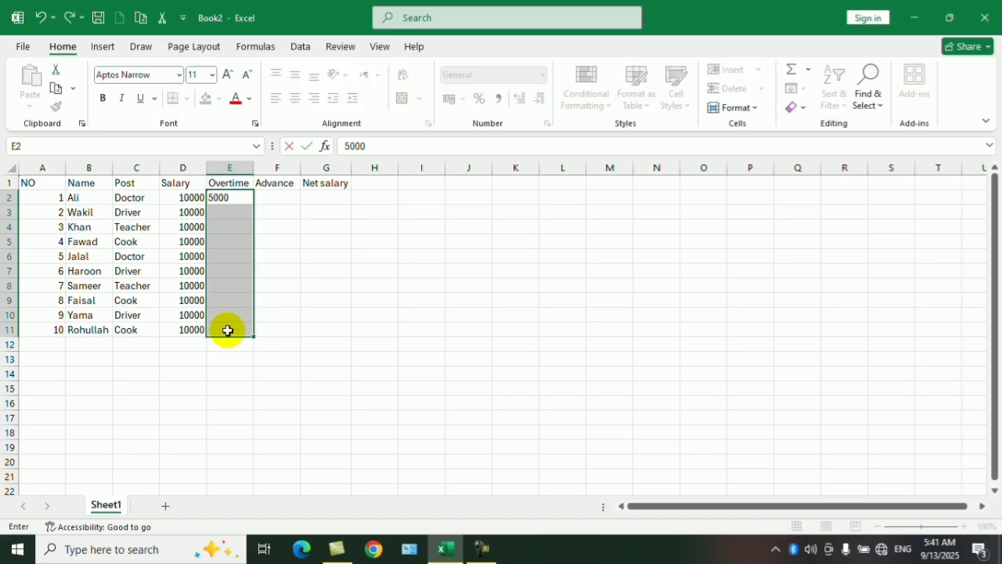
key(ctrl+Return)
Fill the Advance cells F2:F11 with 2000 in a single entry.
drag(281, 197, 285, 326)
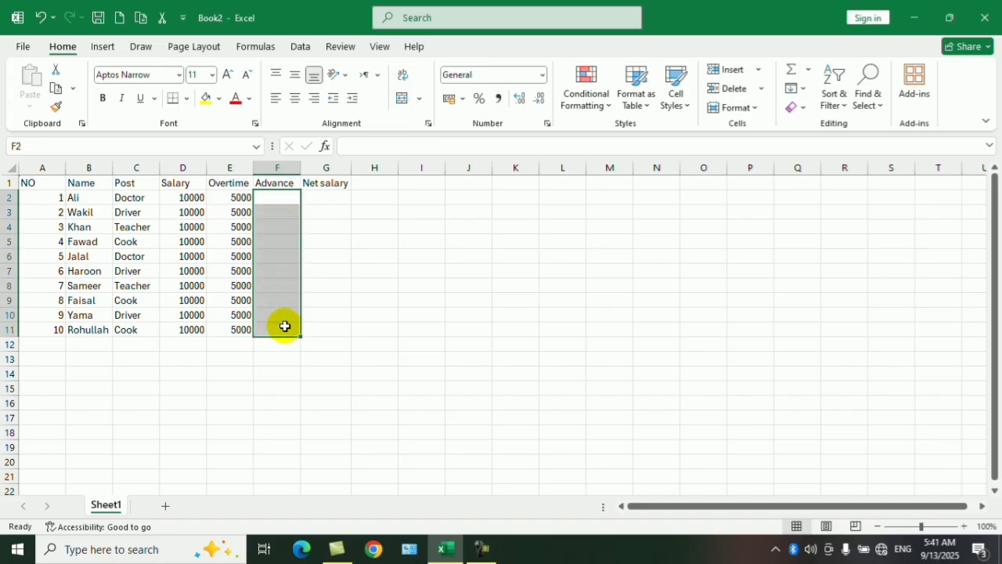
text(2000)
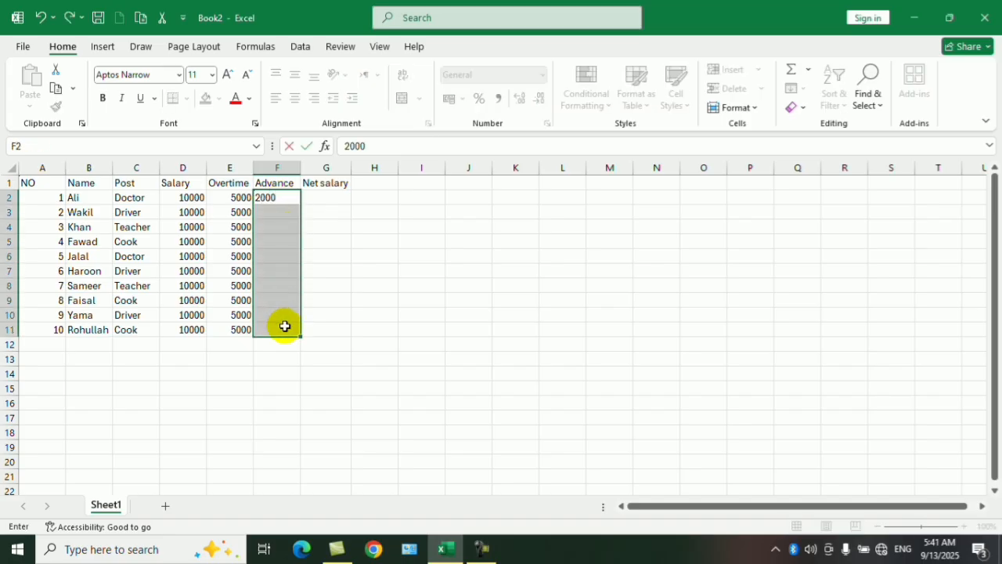
key(ctrl+Return)
Enter the formula =D2+E2-F2 in G2 to calculate the first employee's net salary.
click(331, 197)
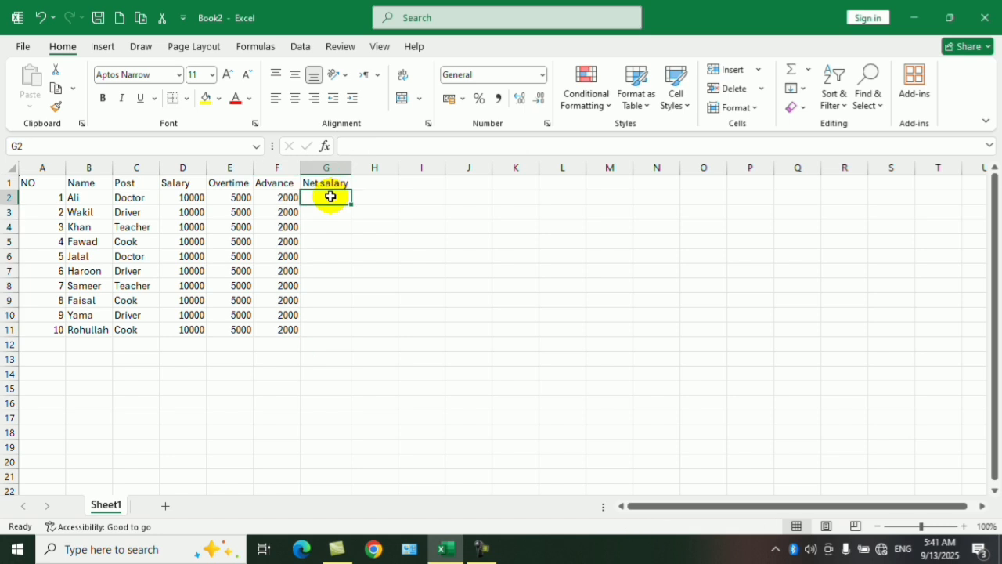
text(=)
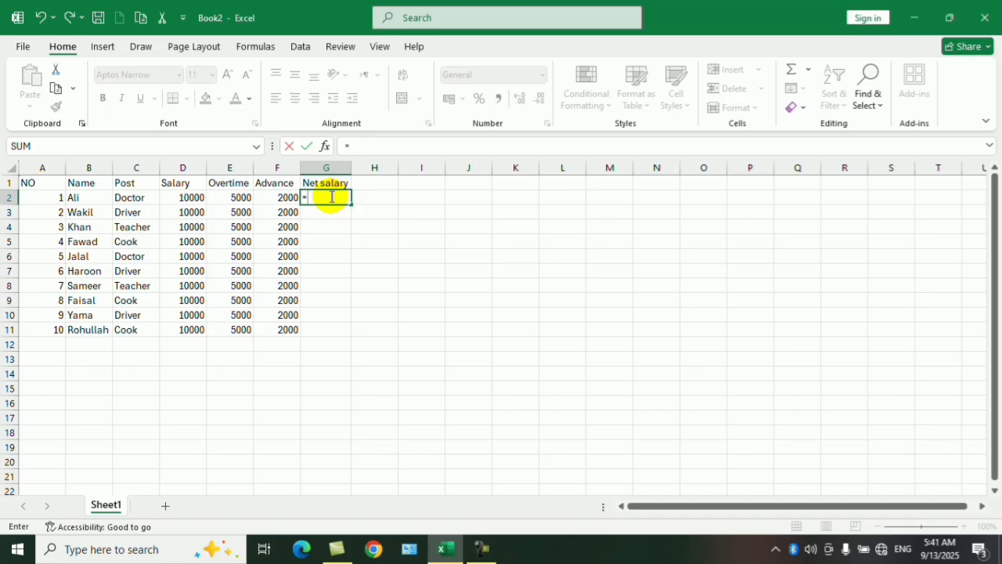
click(197, 199)
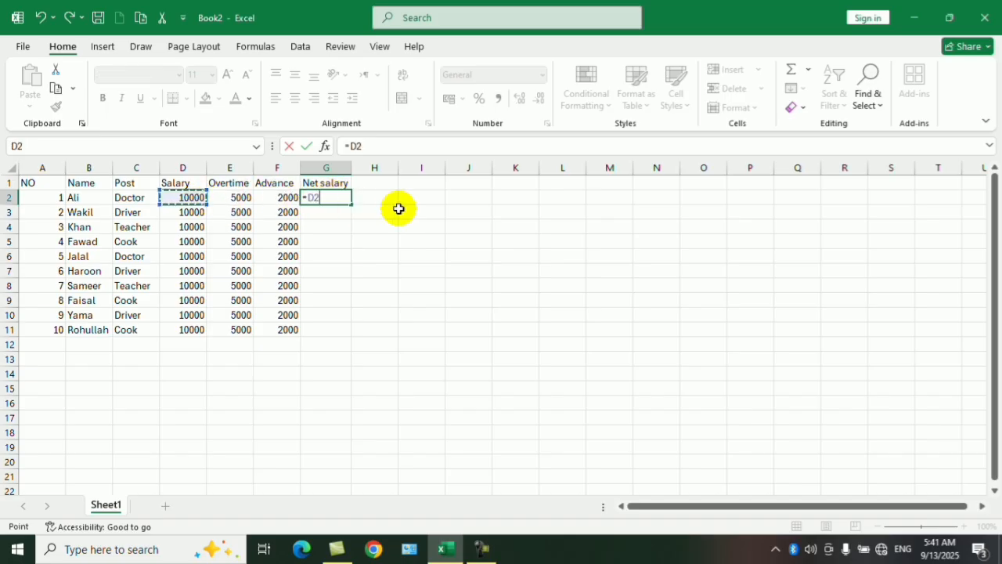
text(+)
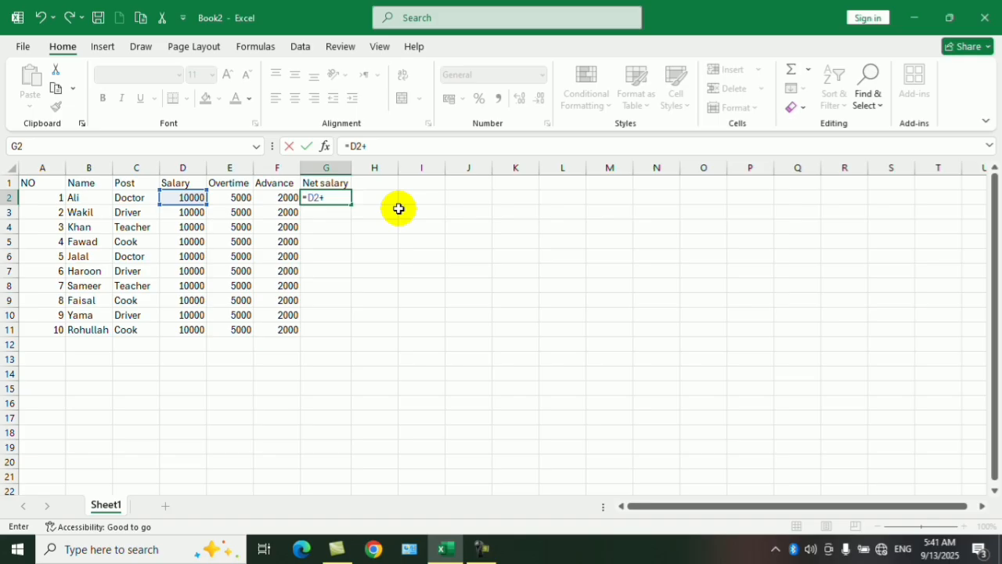
click(224, 198)
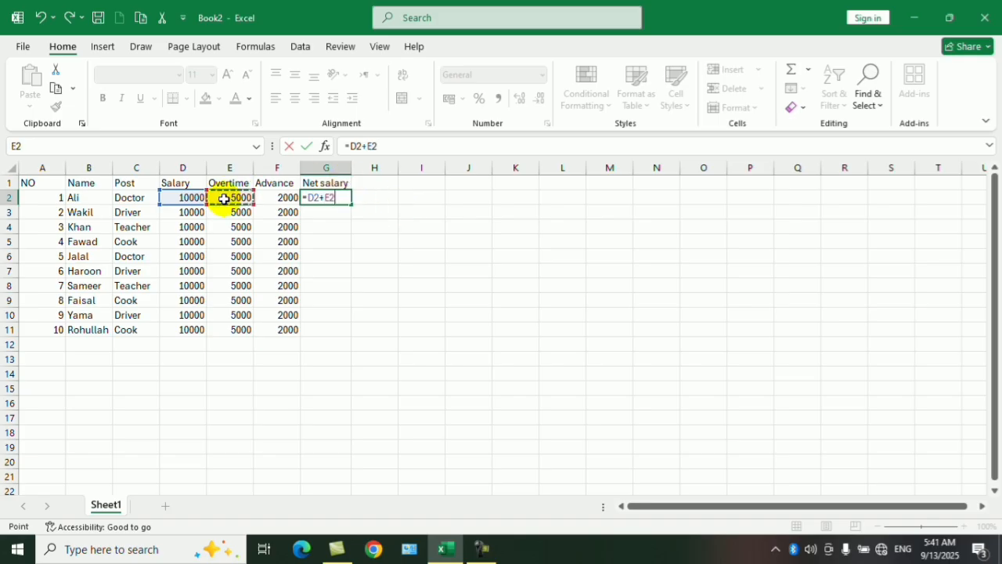
text(-)
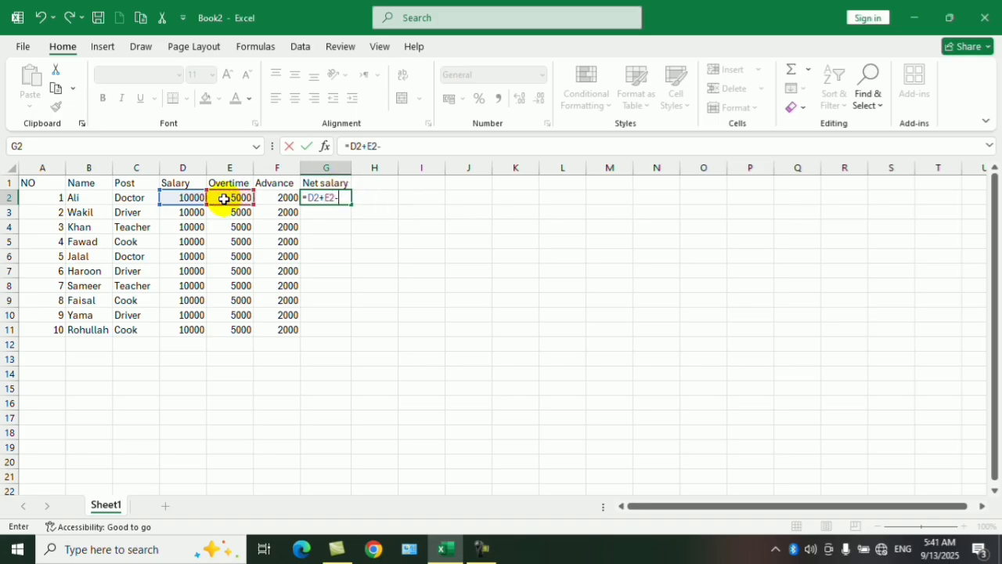
click(269, 197)
key(Return)
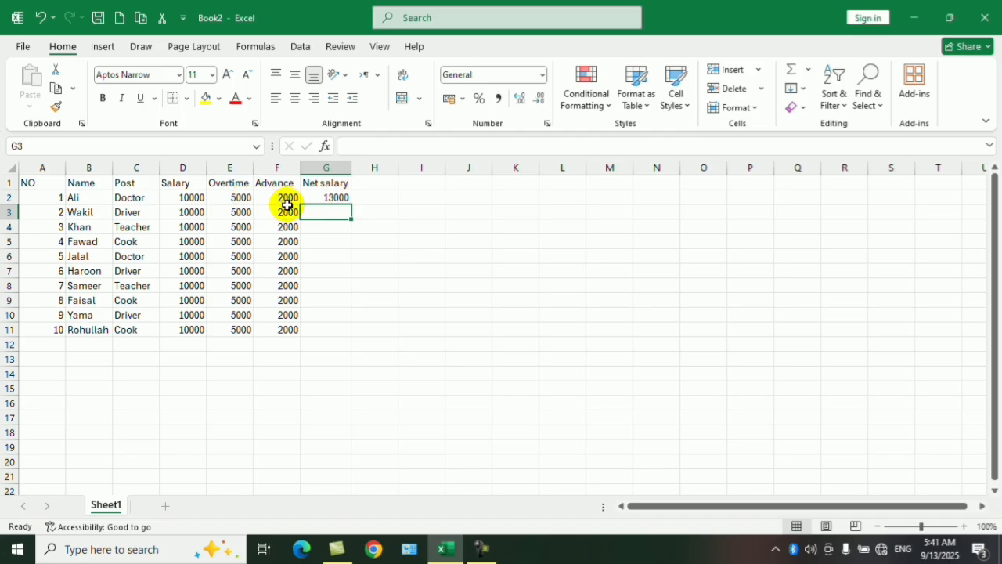
Fill the net salary formula from G2 down to G11.
click(335, 197)
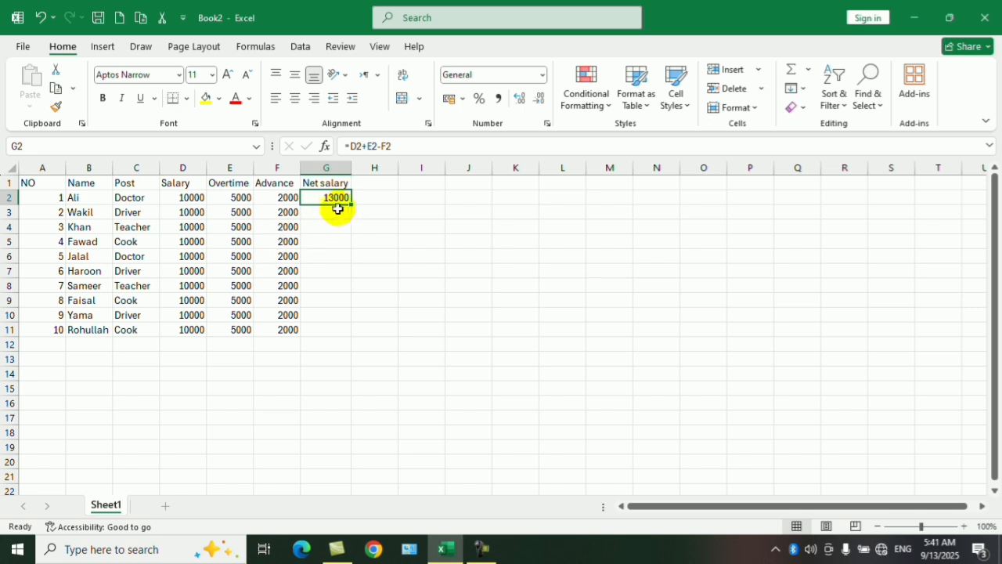
drag(353, 205, 2, 127)
click(431, 300)
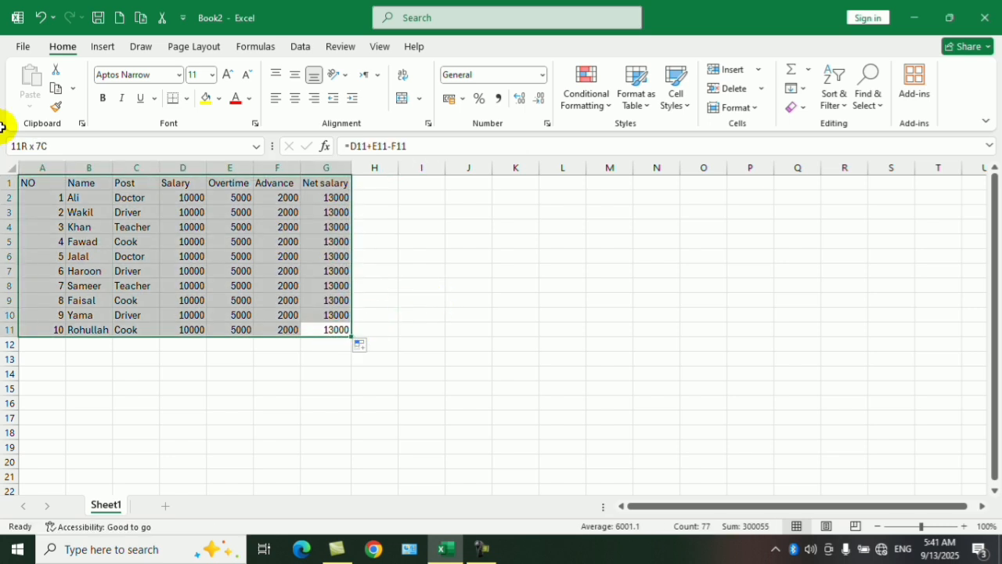
Apply All Borders to the whole salary table A1:G11 and deselect it.
click(187, 98)
click(201, 243)
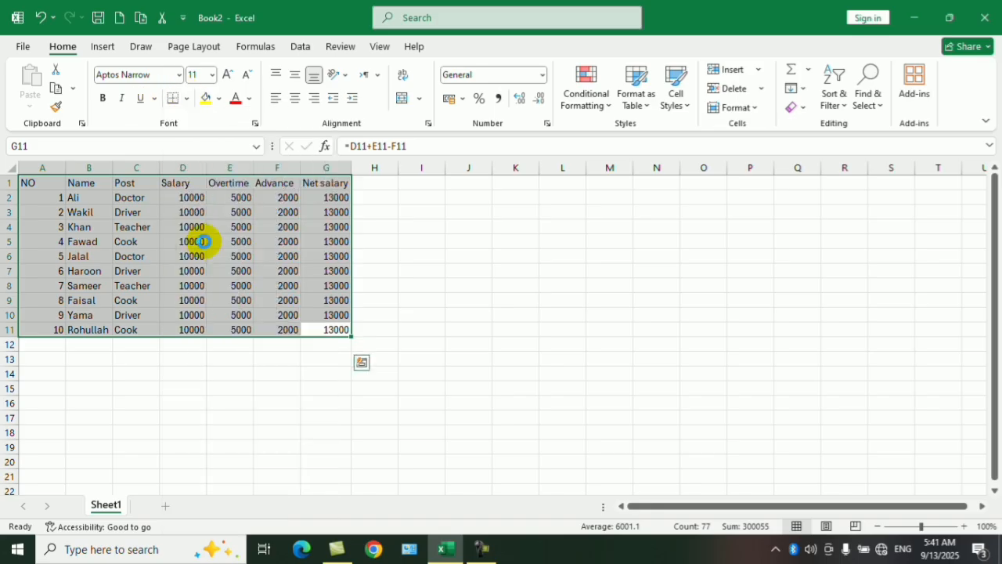
click(411, 259)
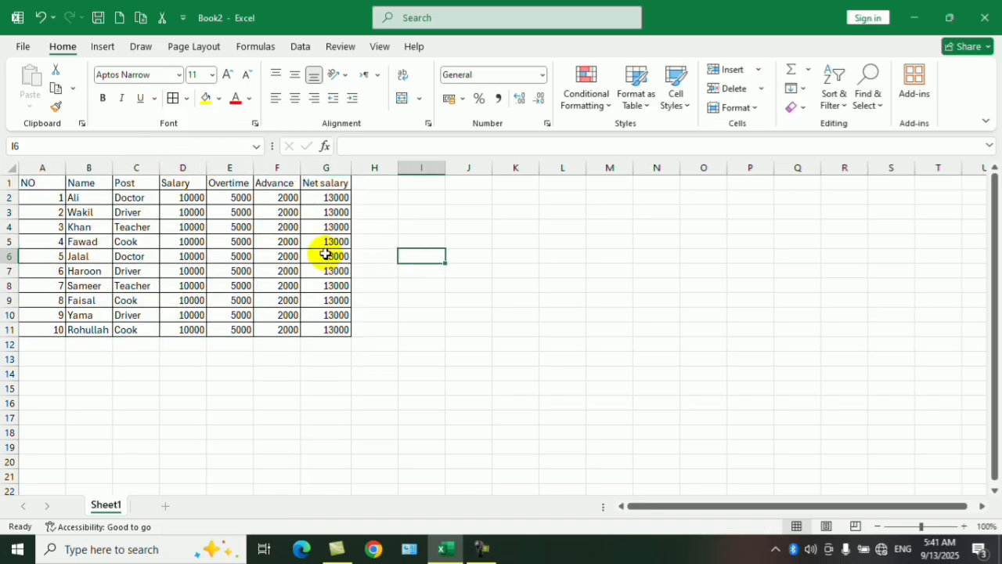
Format the header row A1:G1 as bold red text at font size 16.
click(35, 181)
drag(72, 185, 320, 185)
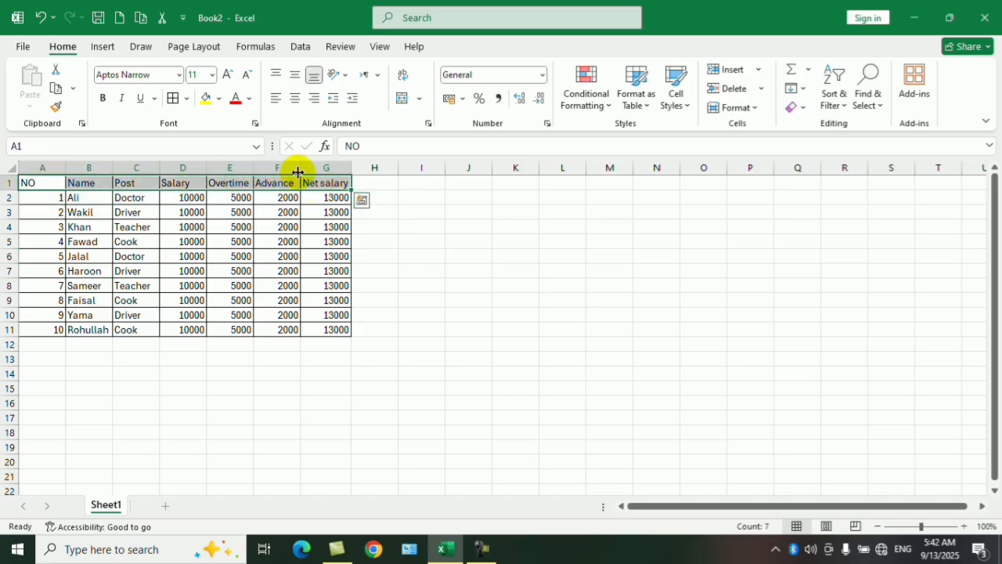
click(103, 98)
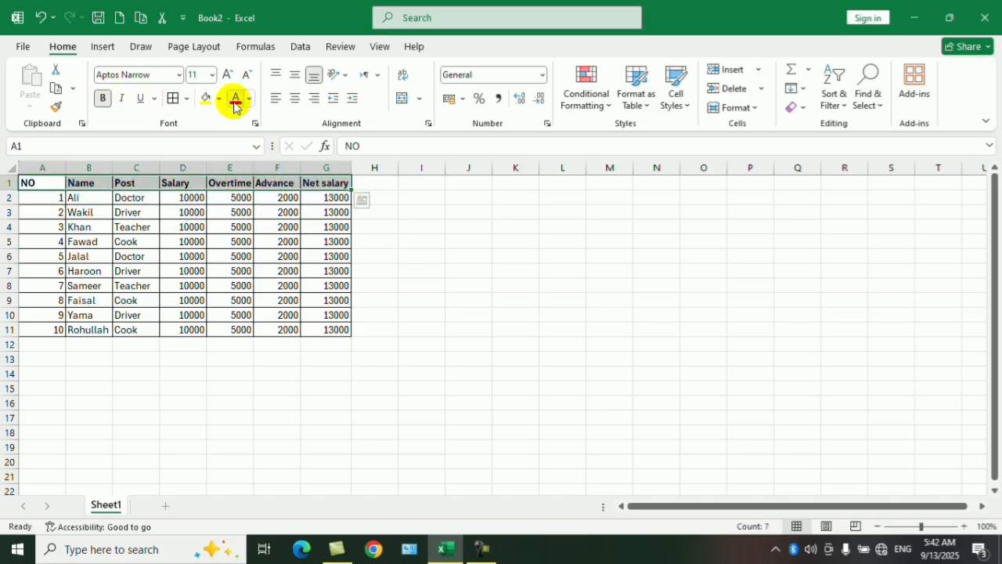
click(236, 98)
click(227, 75)
click(227, 74)
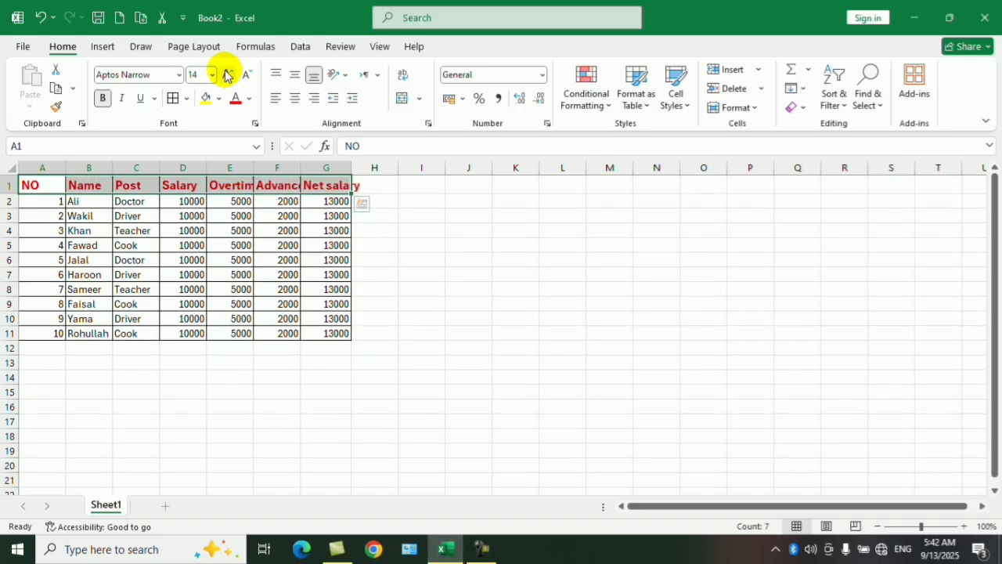
click(227, 74)
click(329, 320)
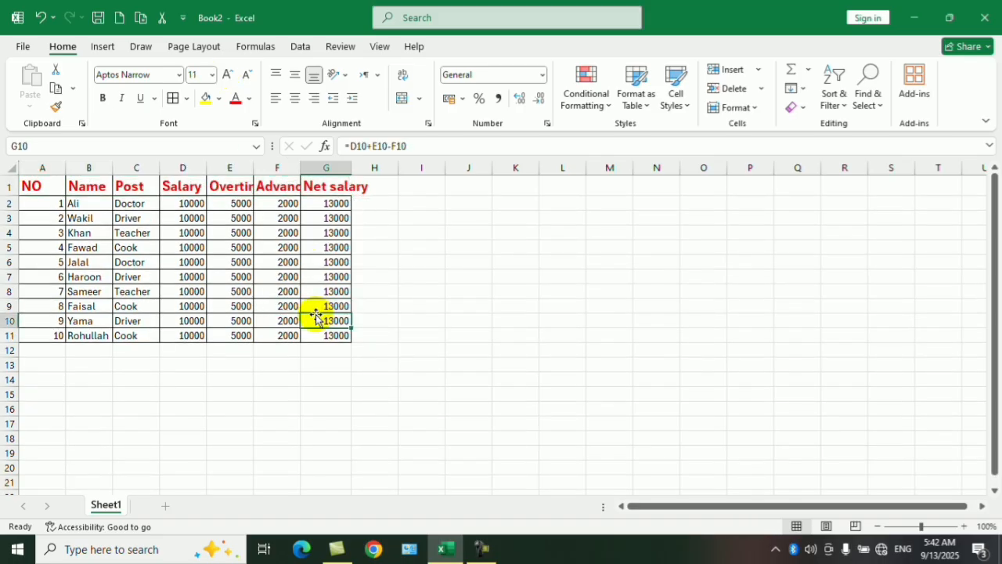
AutoFit the widths of columns A through G to their contents.
click(328, 167)
drag(160, 140, 54, 136)
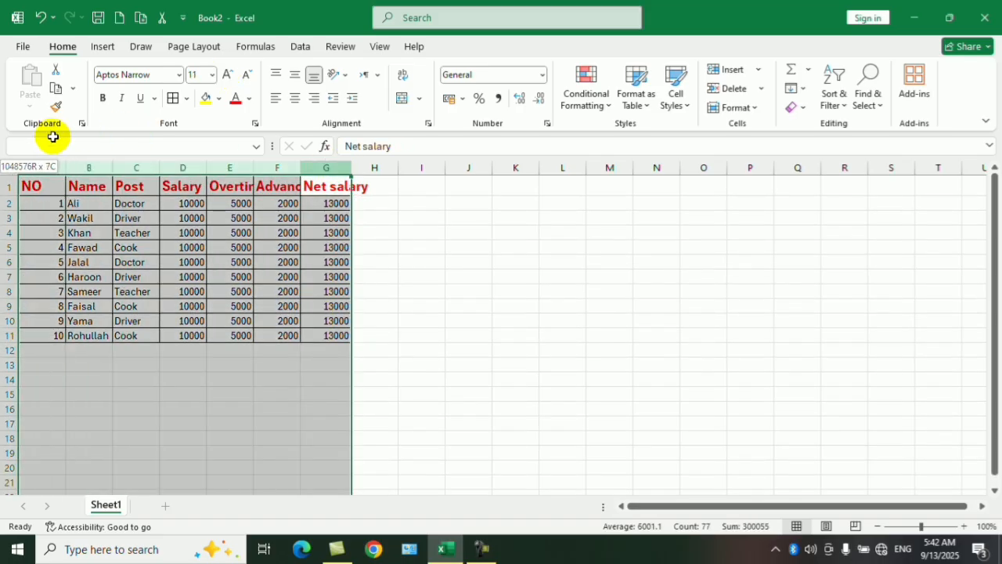
double_click(352, 166)
click(324, 245)
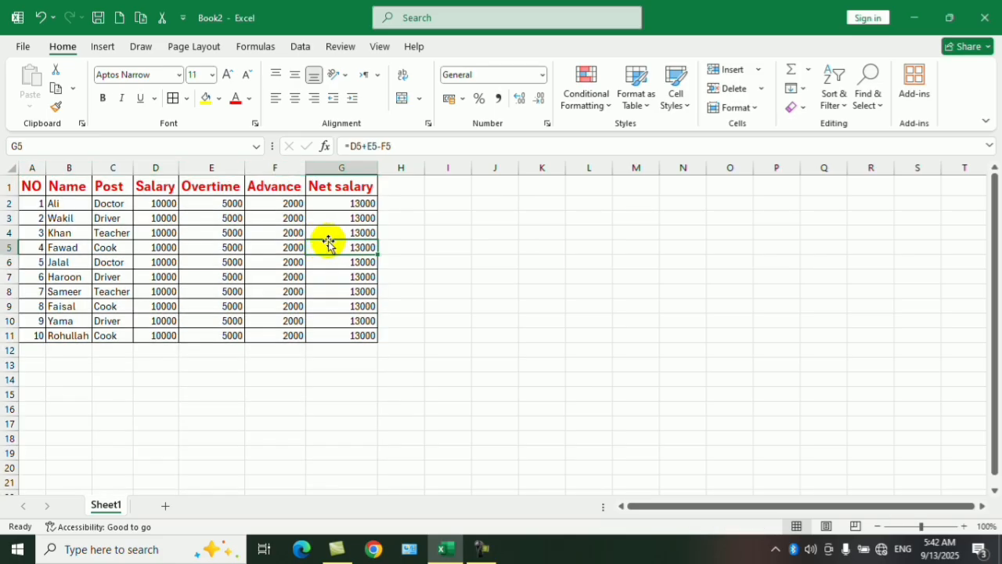
Apply a bottom border to the empty cell K5, check it from another cell, and reselect K5.
click(187, 99)
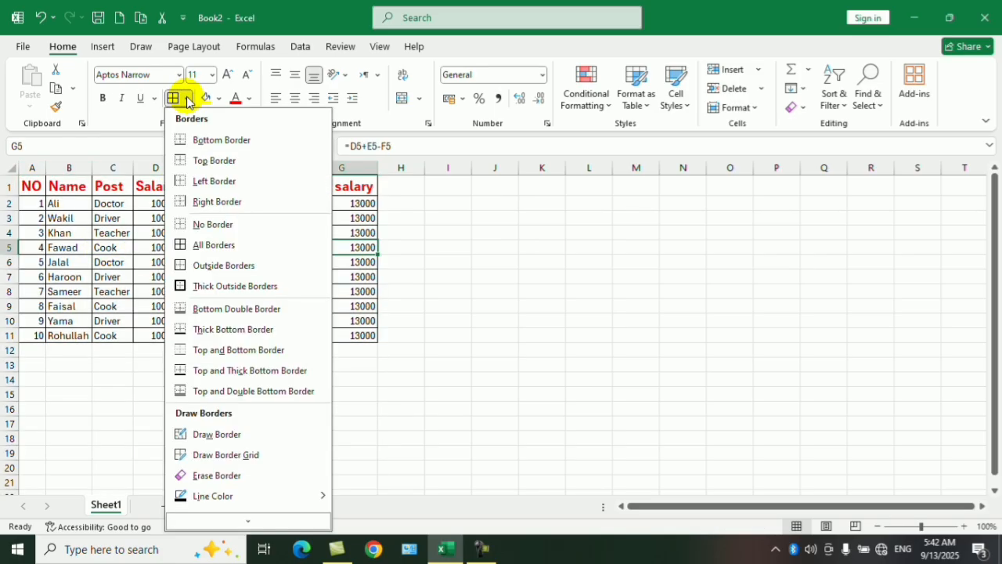
click(522, 246)
click(542, 247)
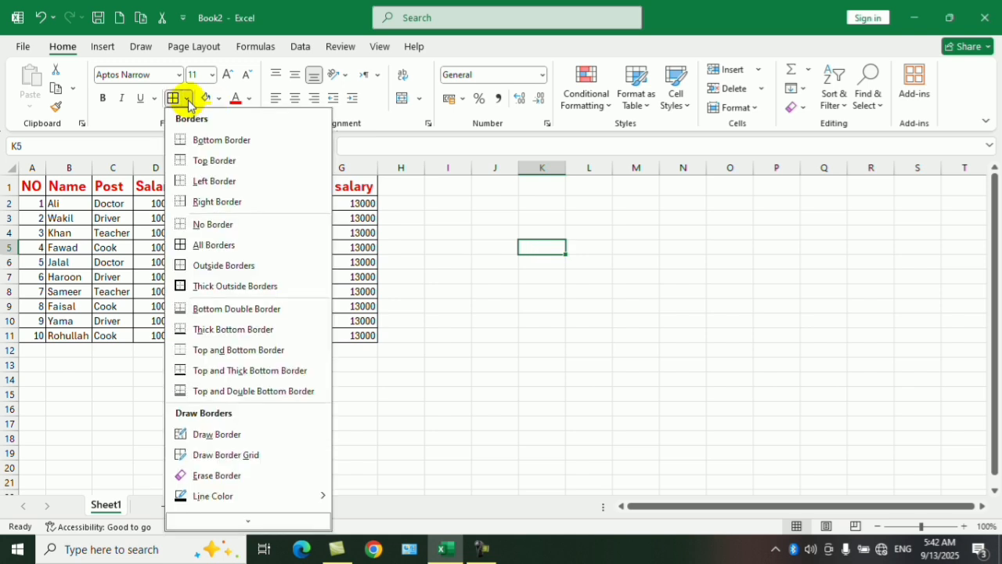
click(220, 139)
click(548, 335)
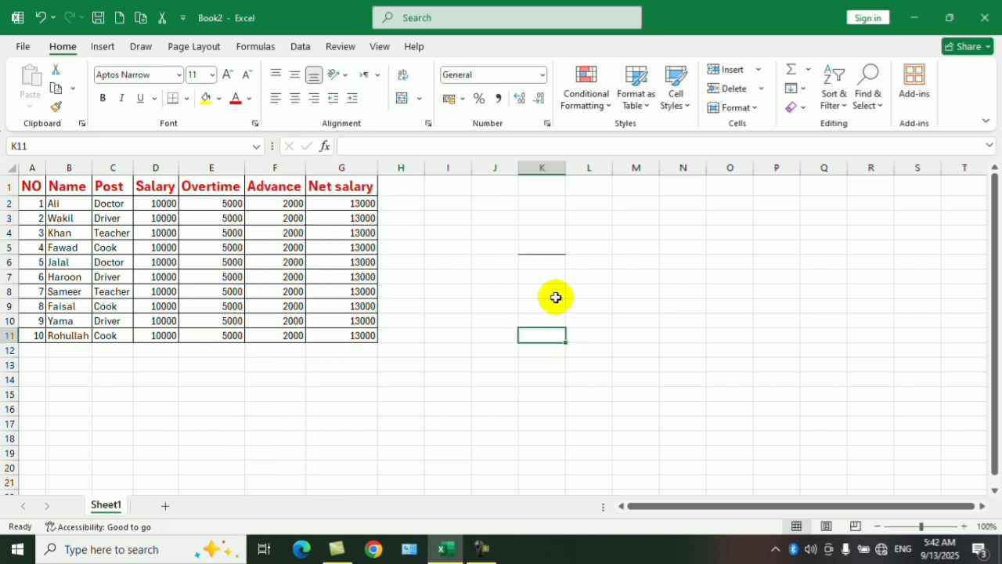
click(548, 248)
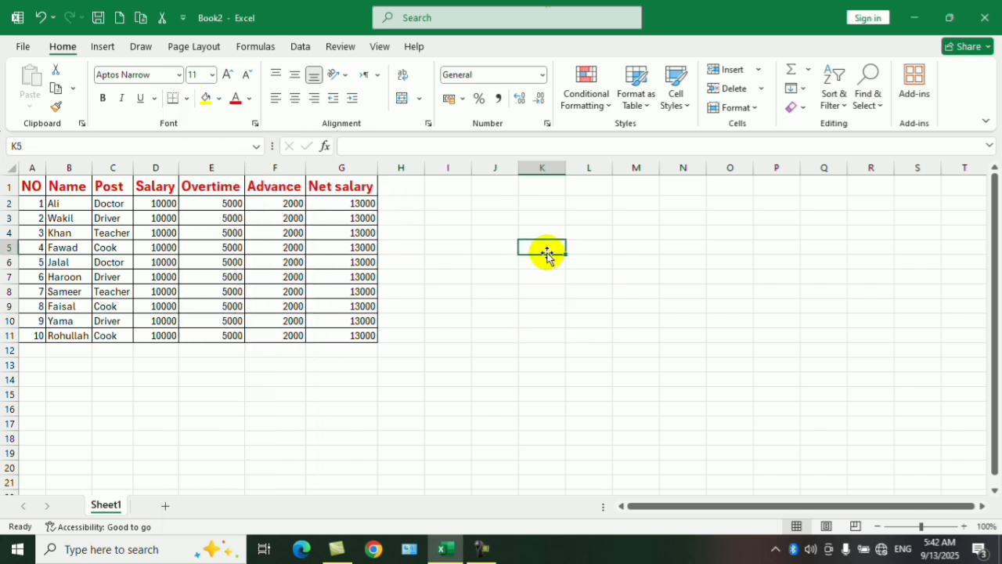
Apply a top border to the empty cell K5 and check it from other cells.
click(186, 97)
click(210, 160)
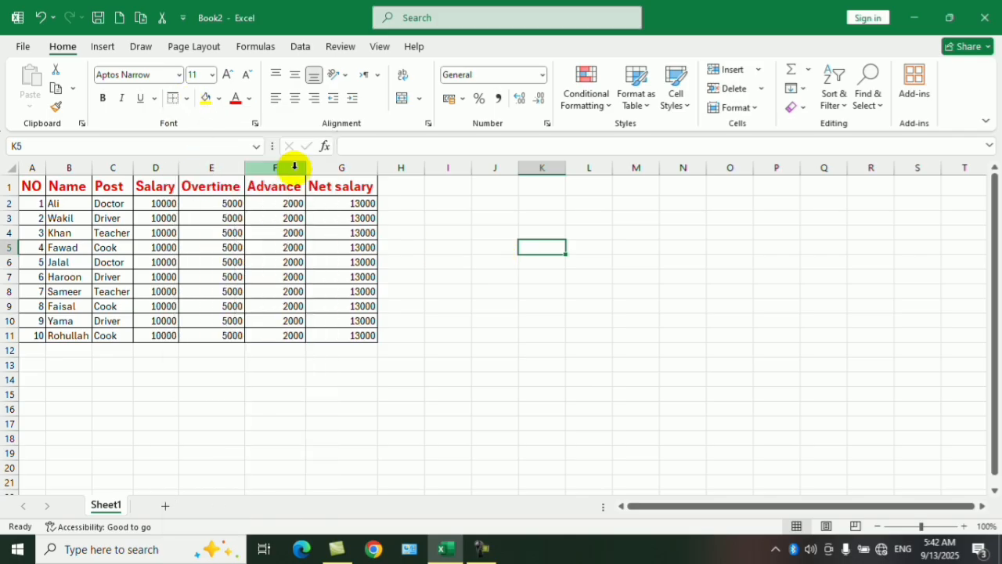
click(495, 276)
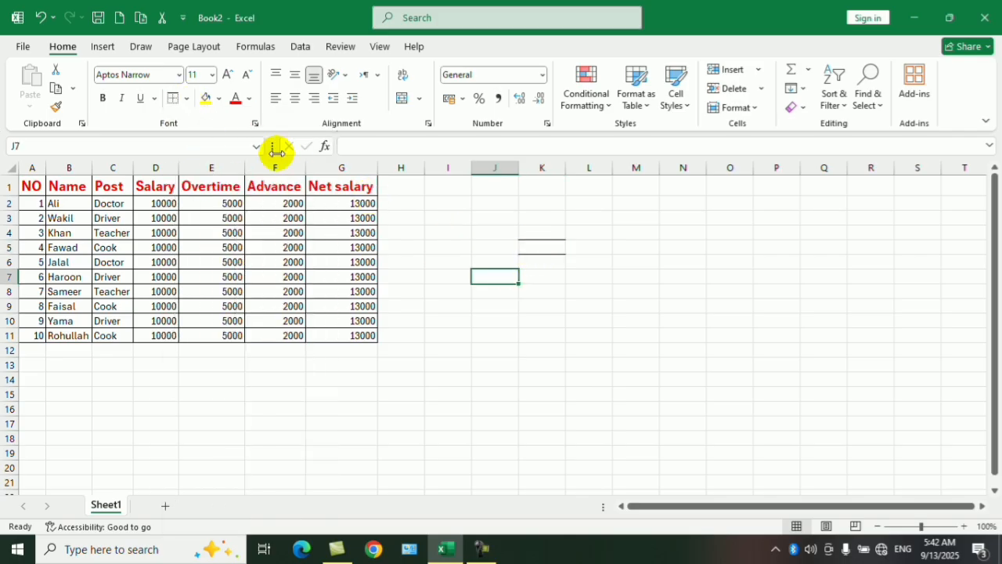
click(500, 304)
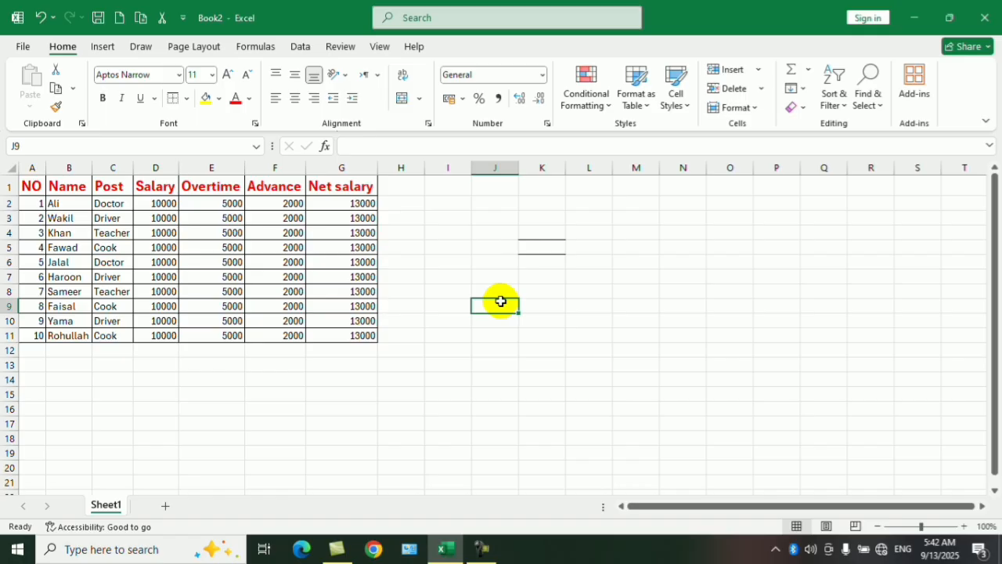
click(533, 259)
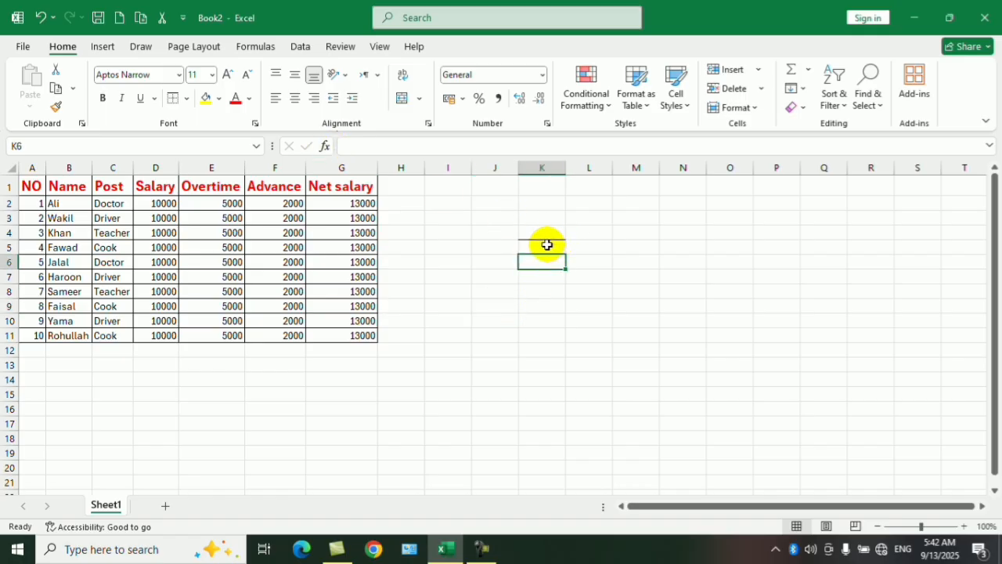
Add a right border to cell K5 and check it from another cell.
click(546, 245)
click(187, 98)
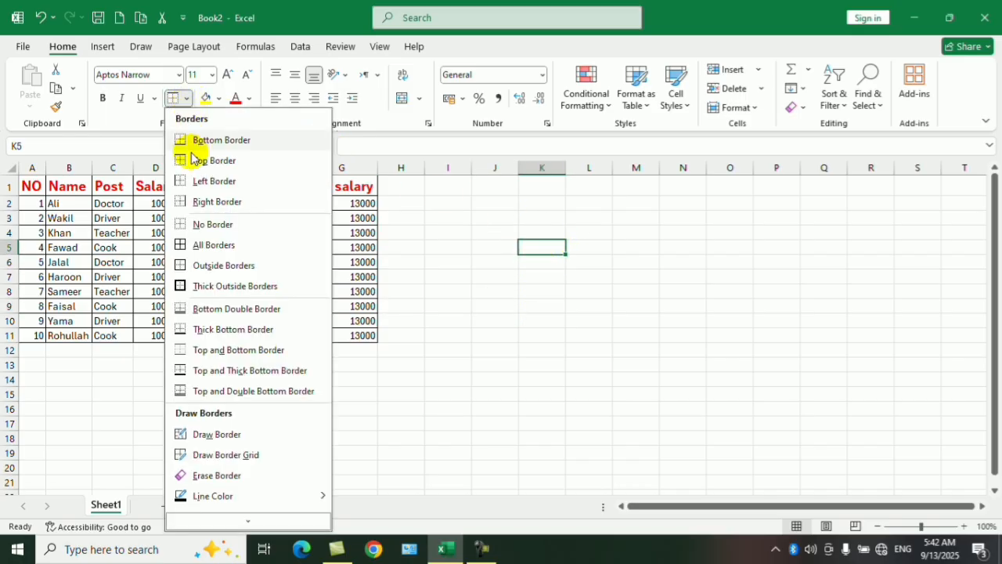
click(198, 201)
click(493, 333)
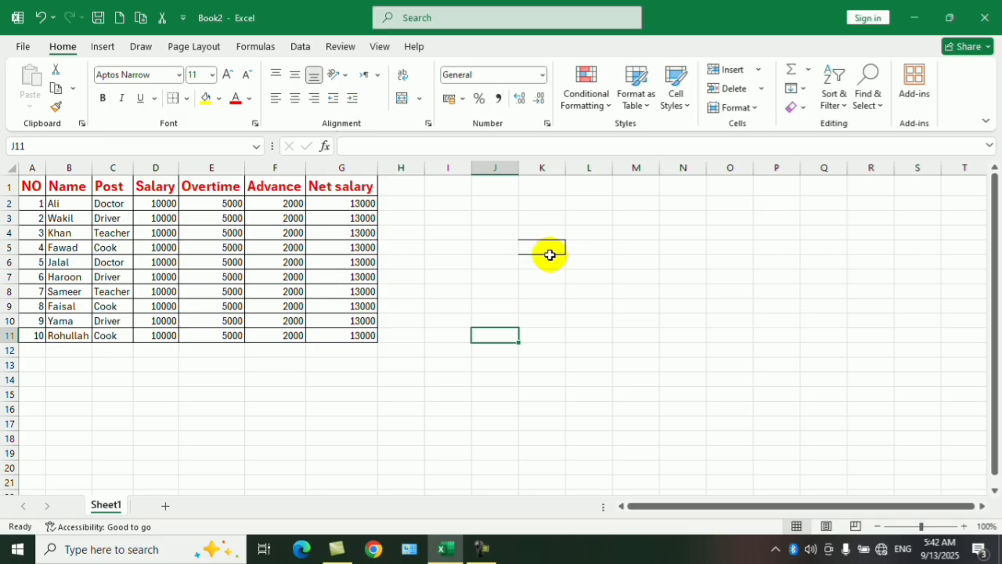
Add a left border to cell K5 and check it from another cell.
click(538, 248)
click(186, 98)
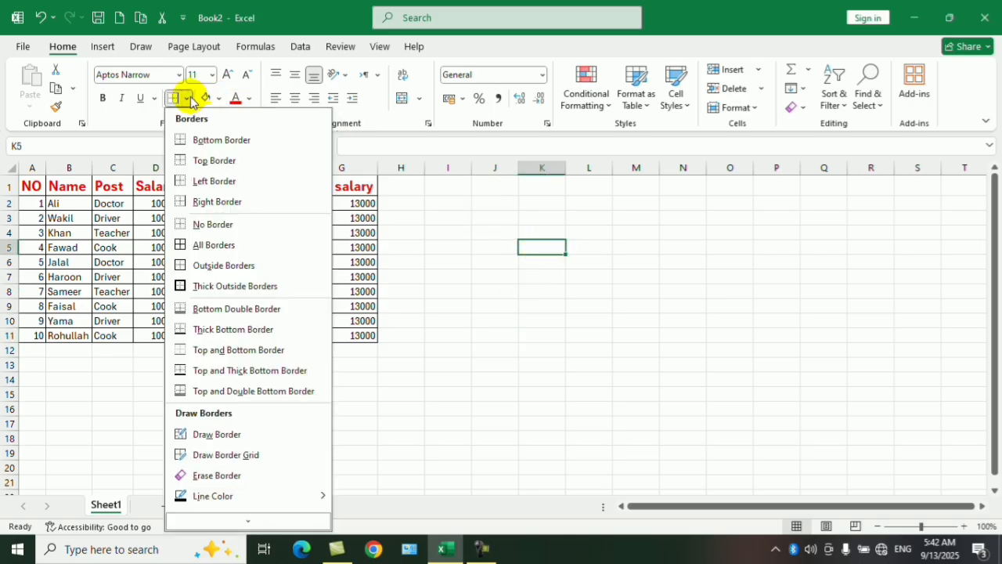
click(201, 181)
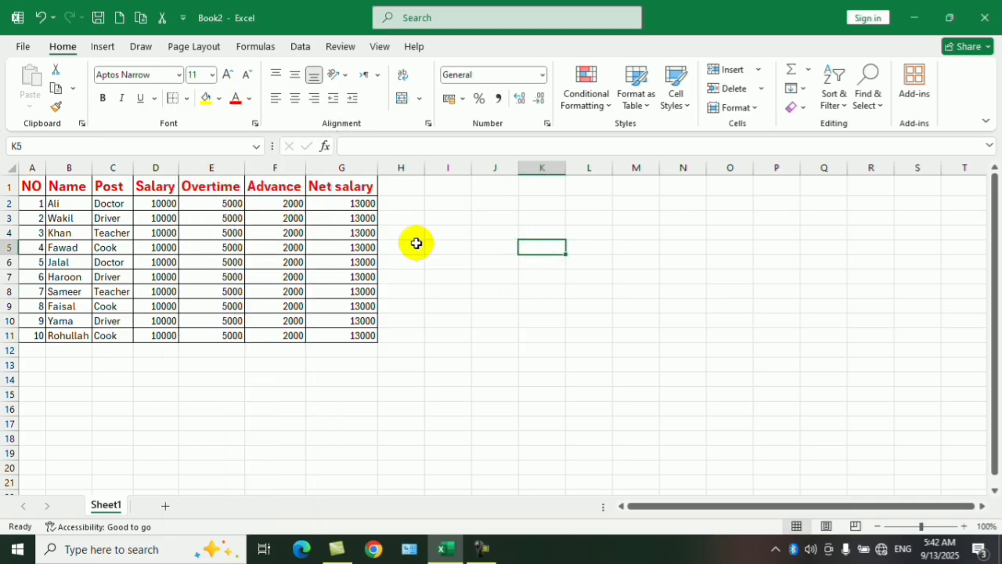
click(495, 291)
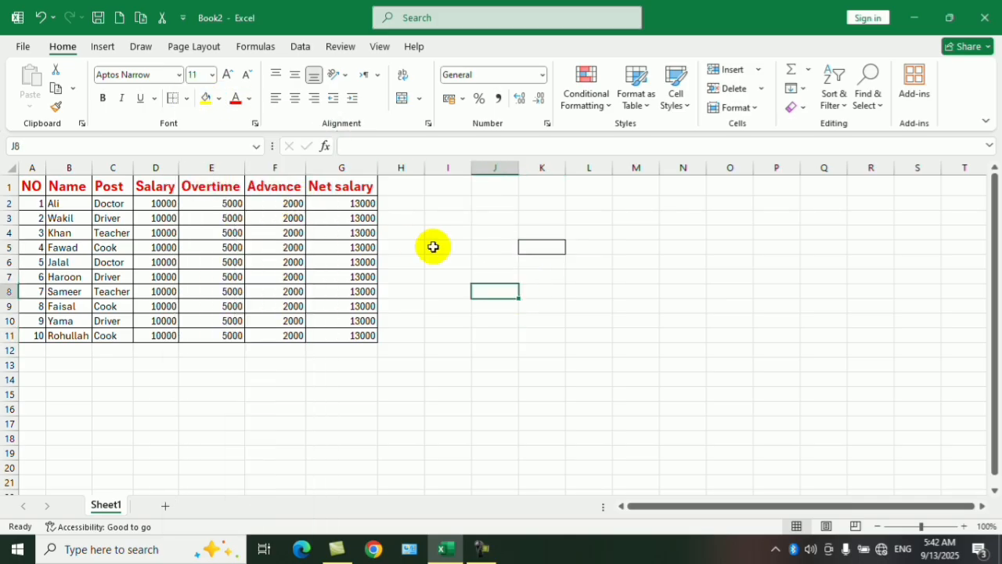
Remove every border from cell K5 with No Border.
click(187, 99)
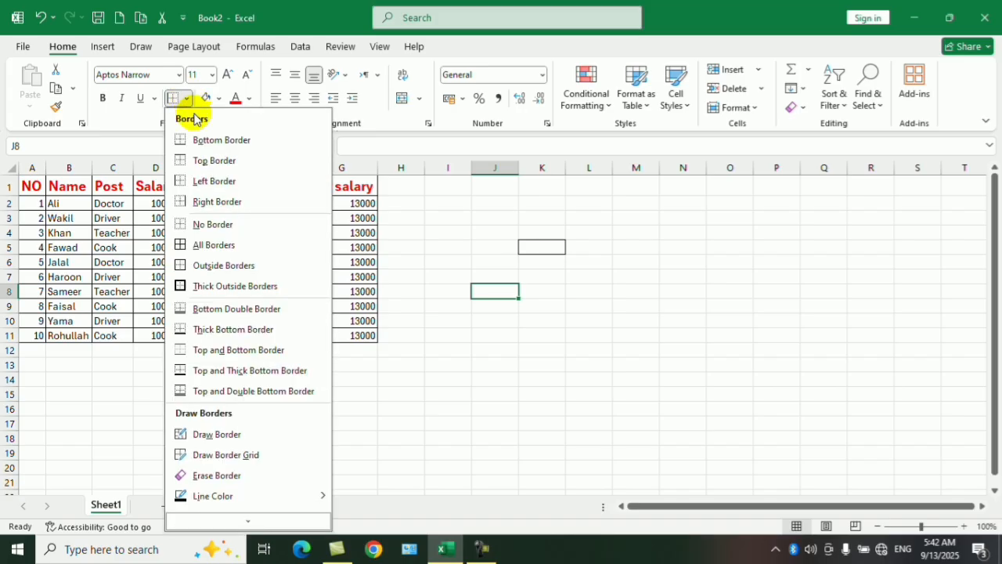
click(532, 247)
click(188, 99)
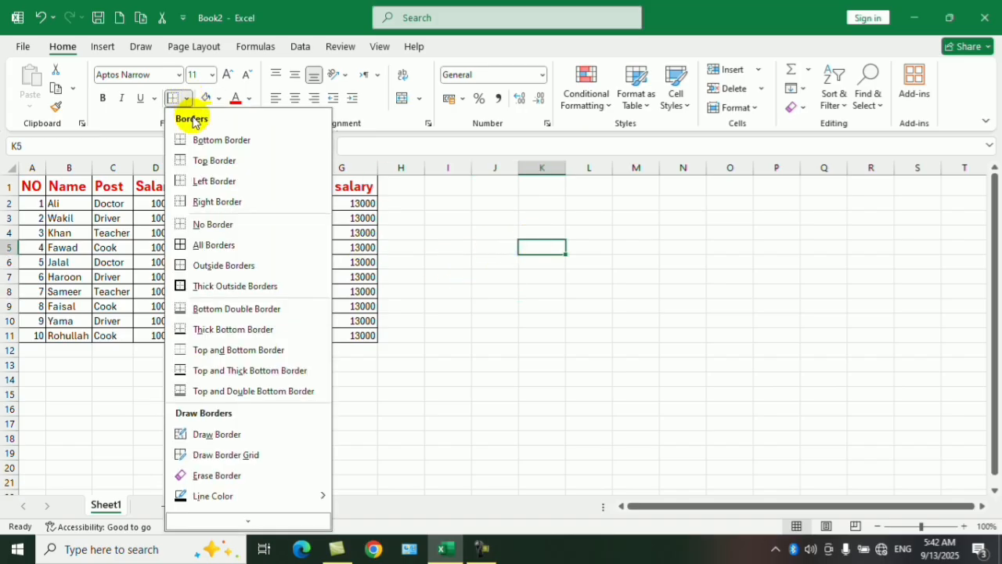
click(212, 224)
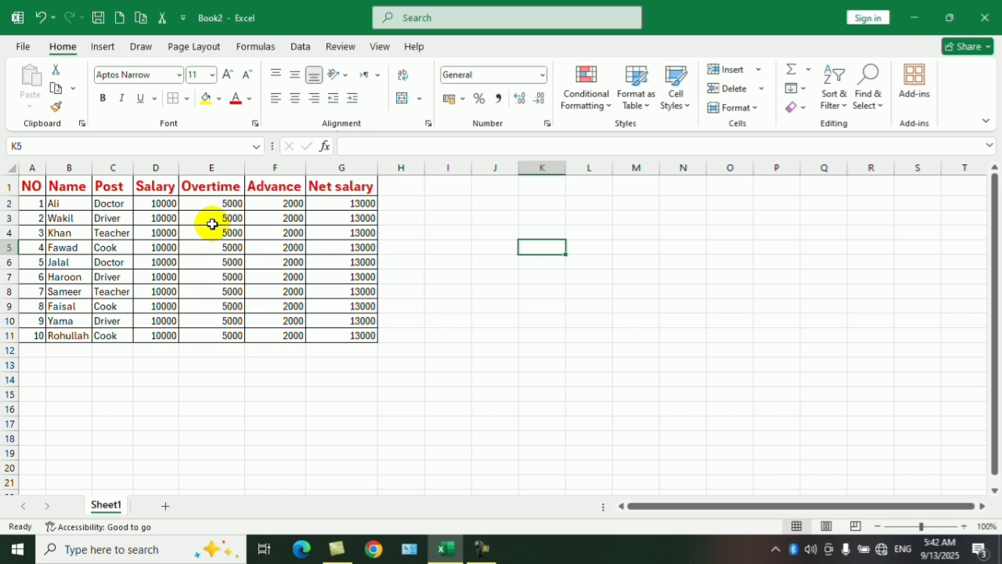
click(480, 547)
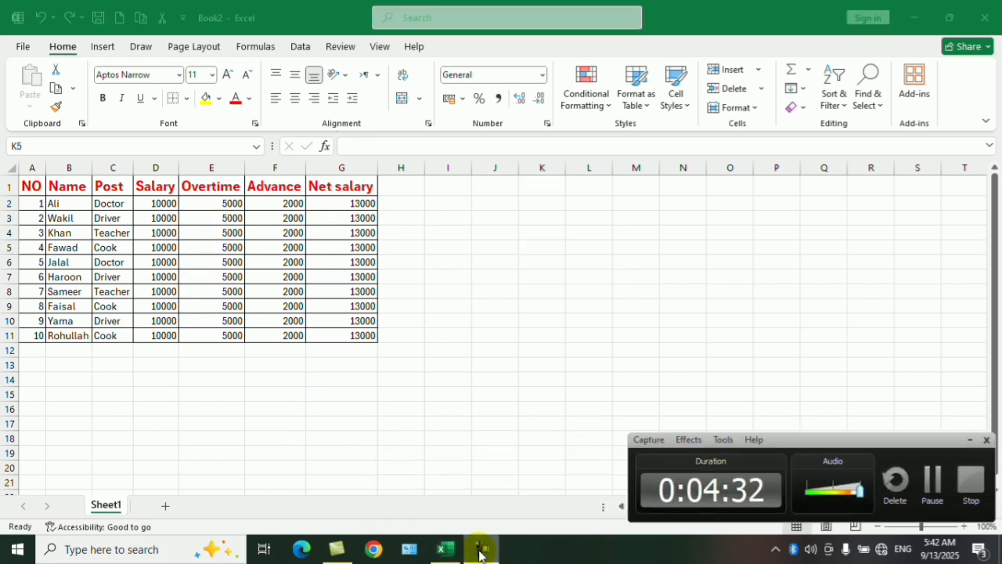
click(481, 547)
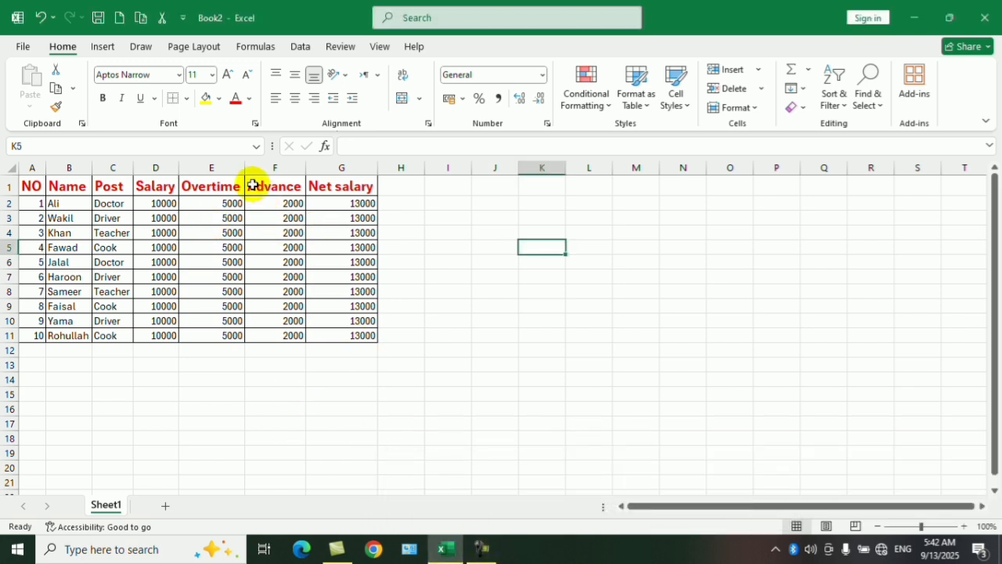
Apply All Borders to the empty range J9:M14 and deselect it.
click(188, 99)
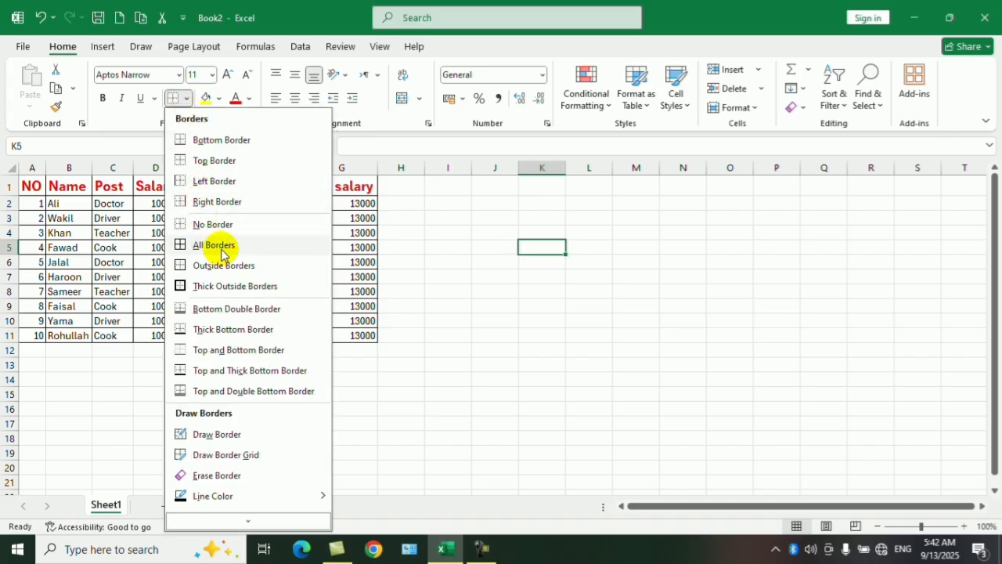
click(491, 311)
drag(494, 306, 656, 383)
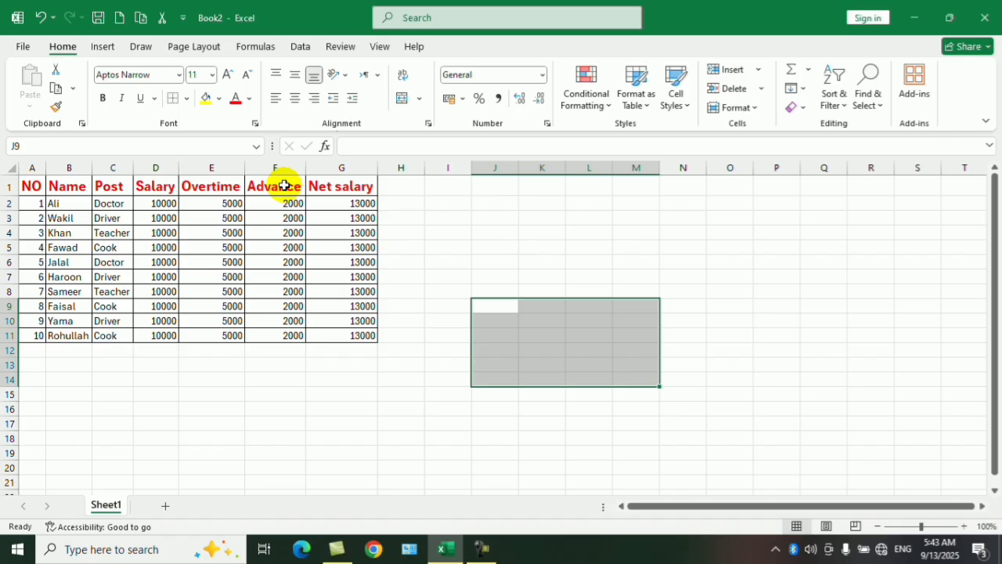
click(186, 99)
click(195, 245)
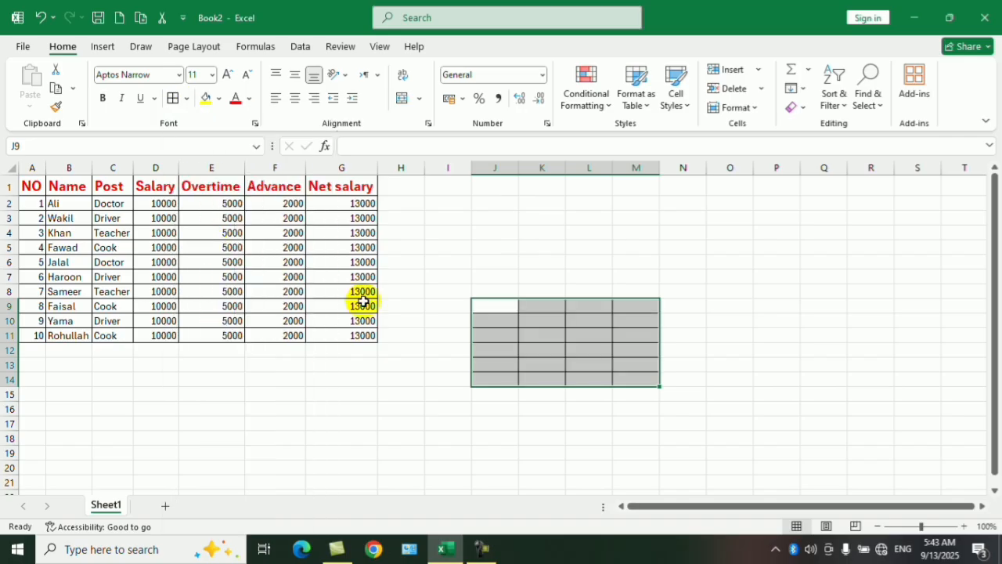
click(406, 402)
Apply Outside Borders to the empty range J3:N7 and deselect it.
drag(495, 217, 681, 276)
click(193, 101)
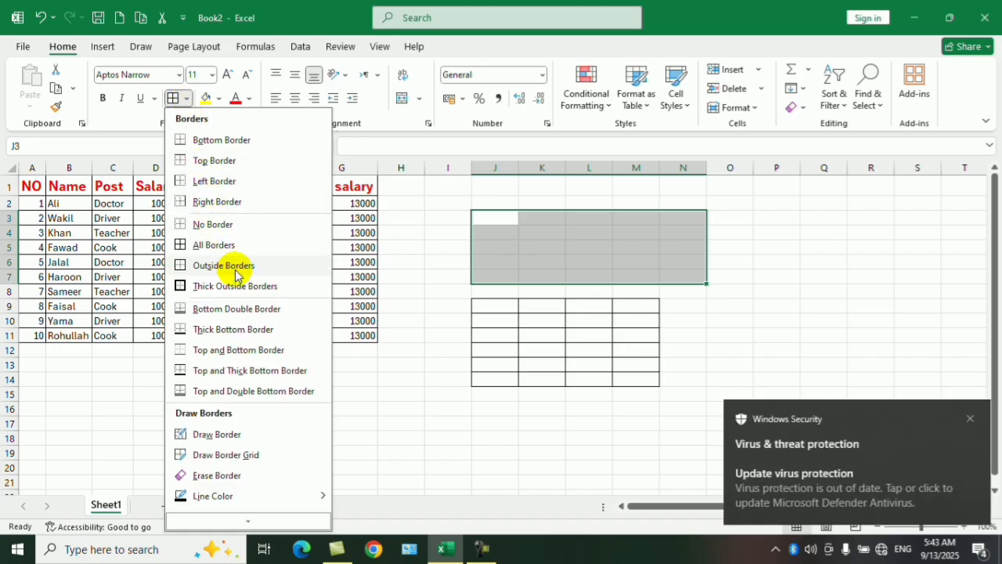
click(235, 268)
click(744, 320)
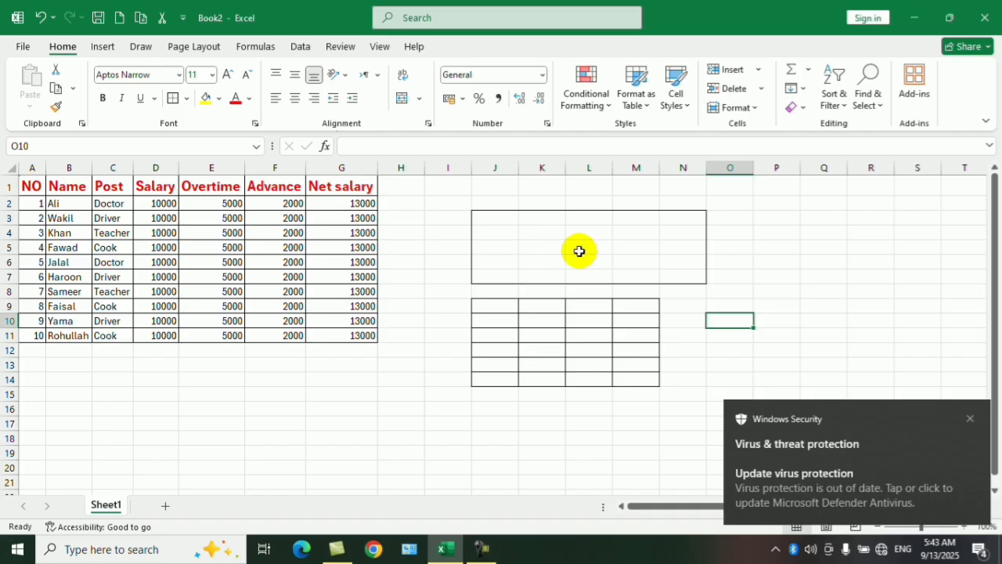
Apply Thick Outside Borders to the empty range P3:Q8 and deselect it.
drag(730, 186, 843, 264)
drag(767, 224, 846, 294)
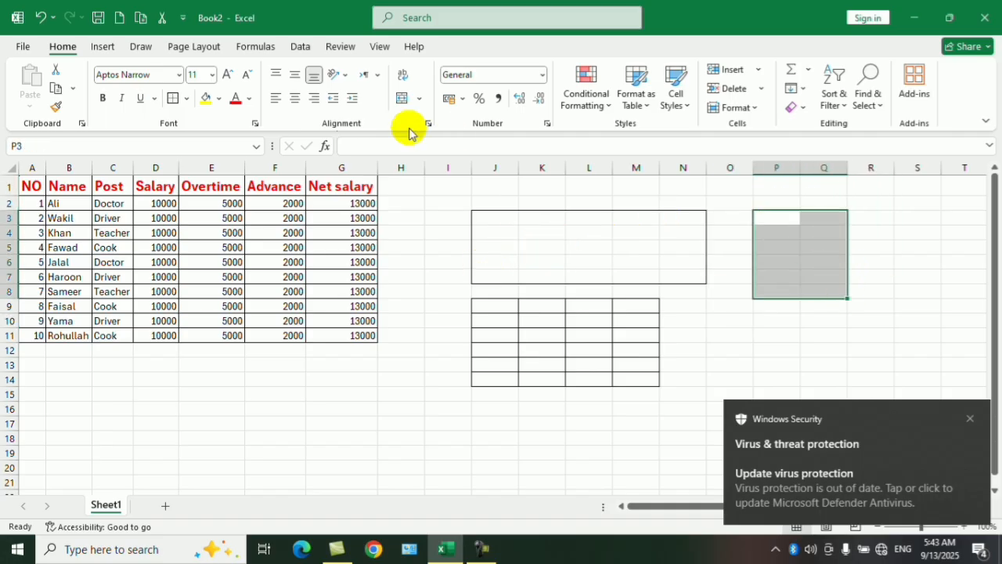
click(186, 99)
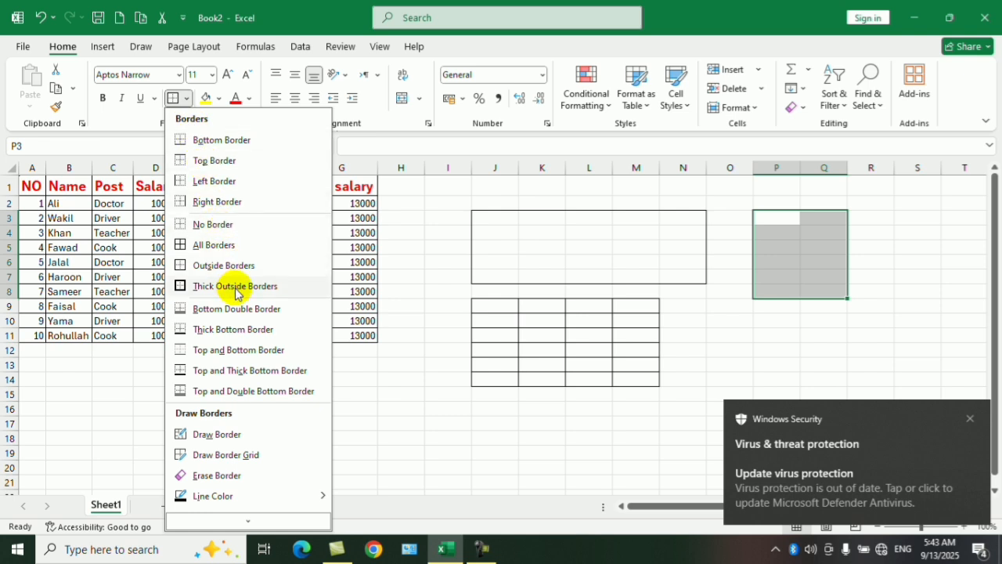
click(182, 287)
click(727, 349)
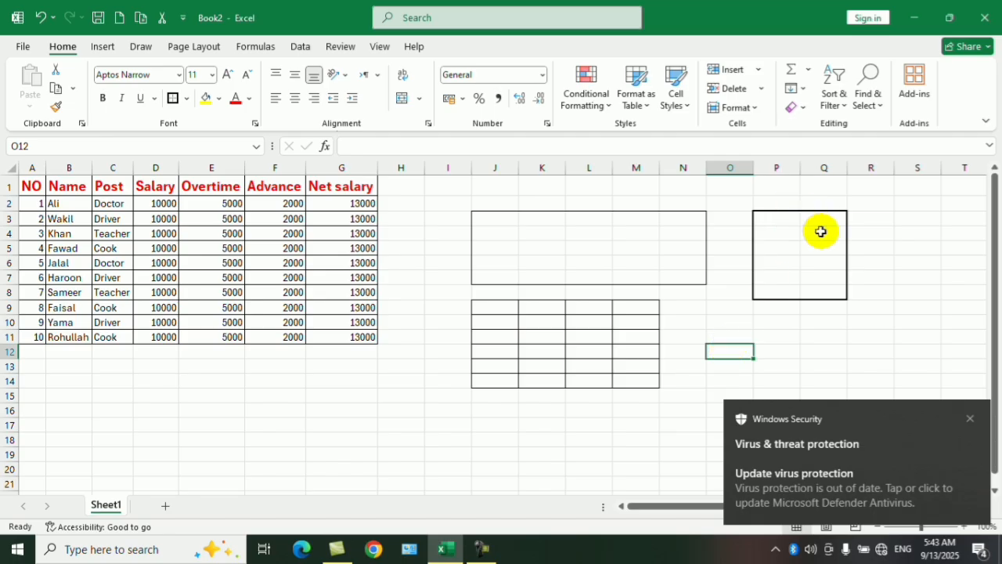
Apply Thick Outside Borders around the whole salary table A1:G11 and deselect it.
click(35, 188)
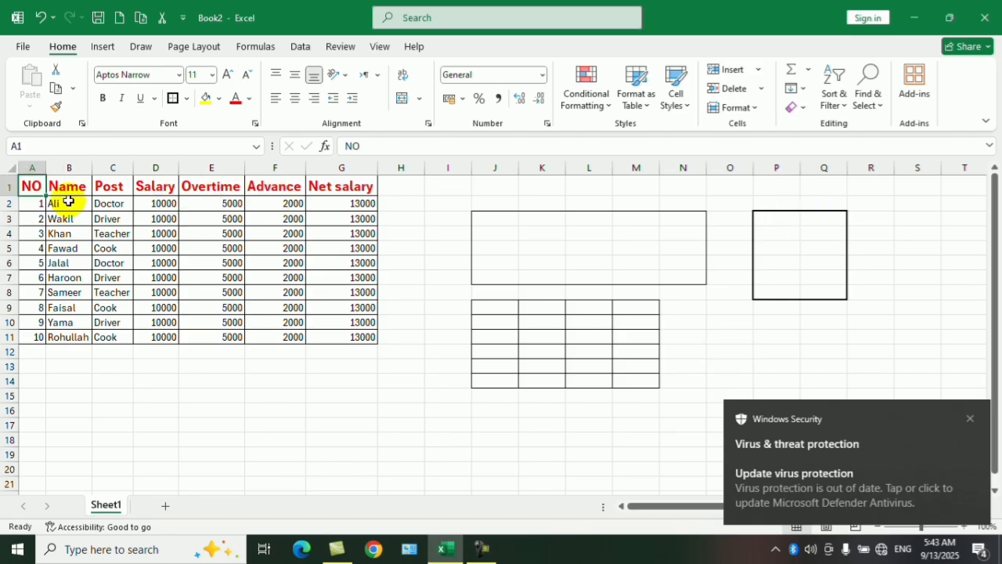
drag(68, 202, 356, 338)
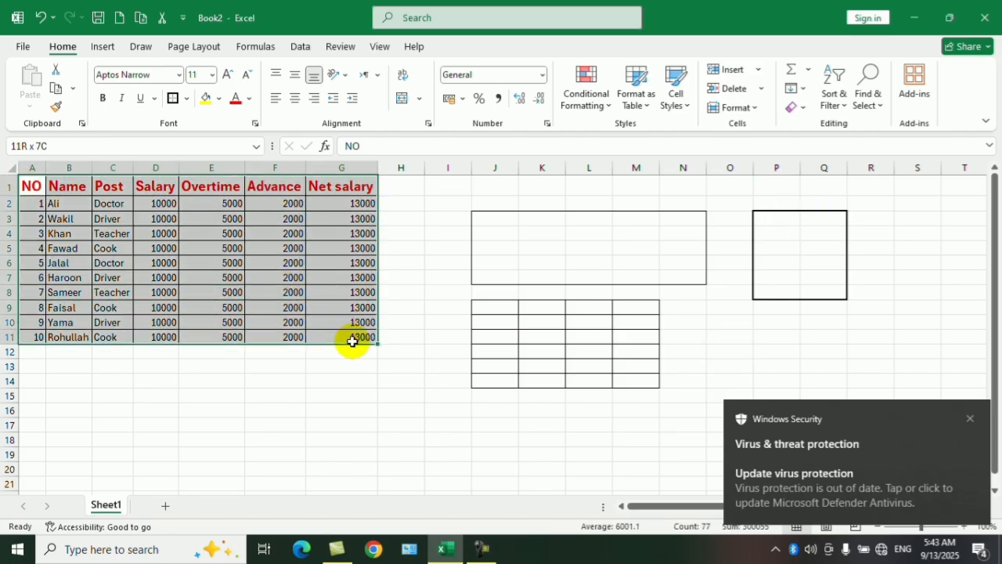
click(188, 97)
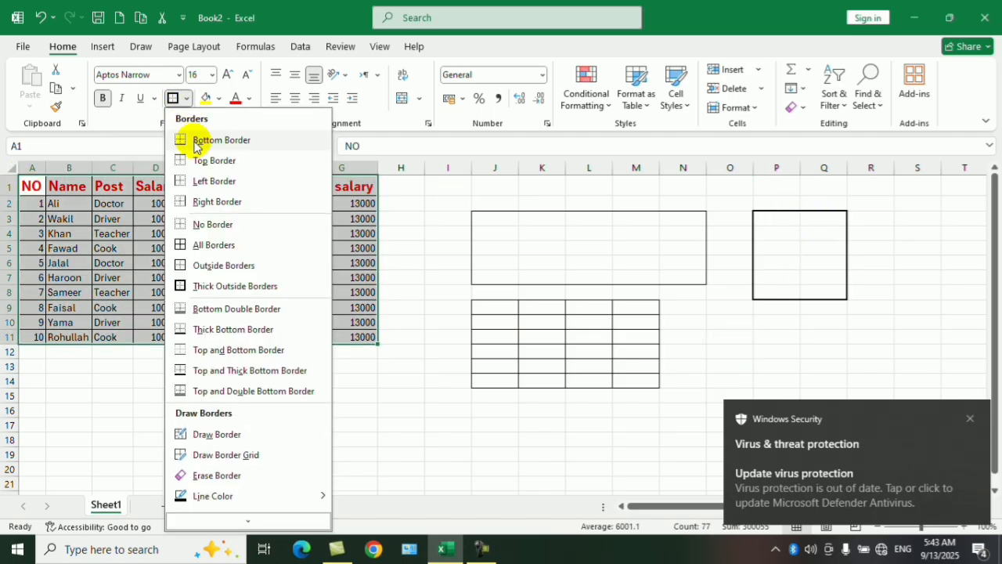
click(234, 286)
click(236, 398)
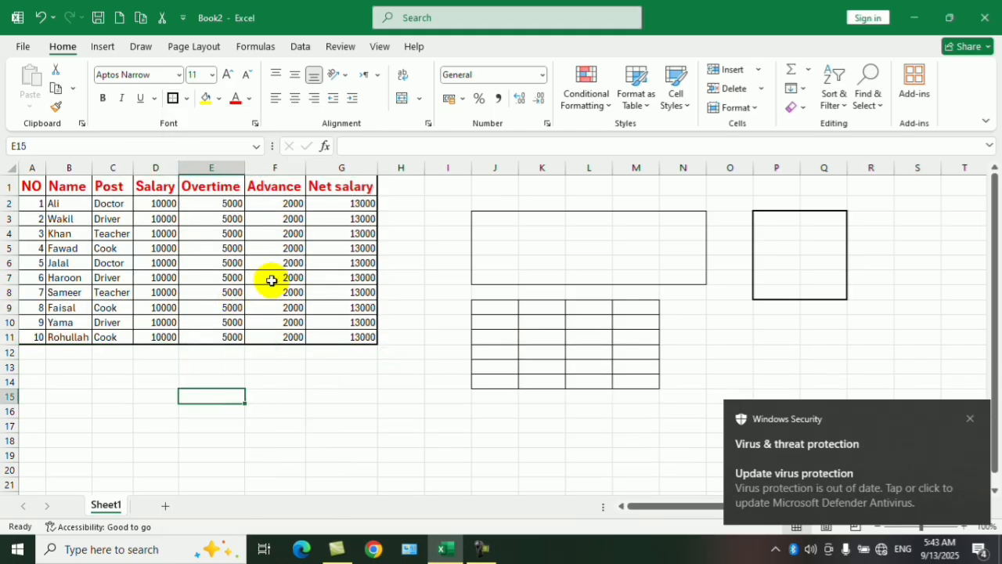
click(146, 369)
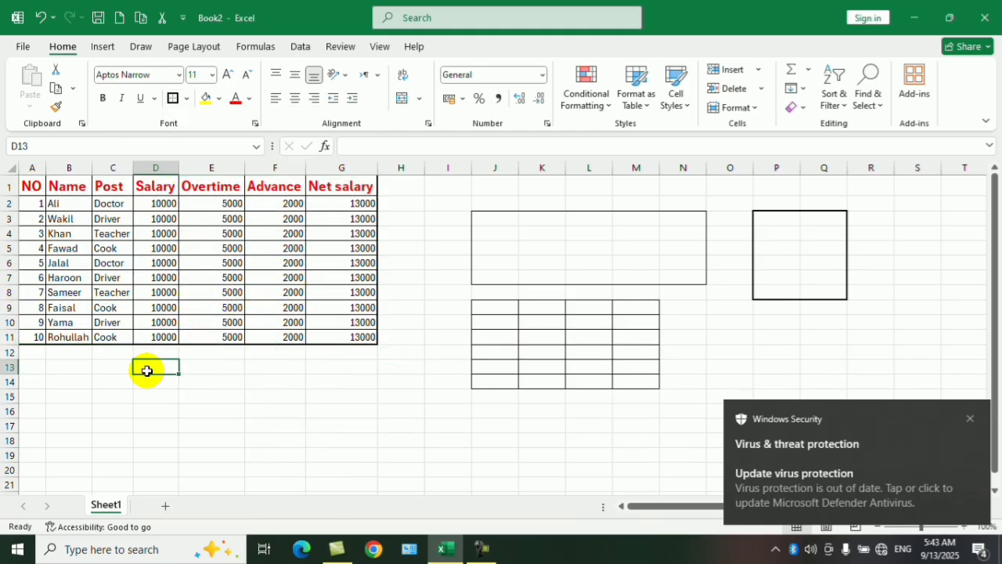
Apply a Bottom Double Border to the empty range E16:I16 and deselect it.
click(186, 98)
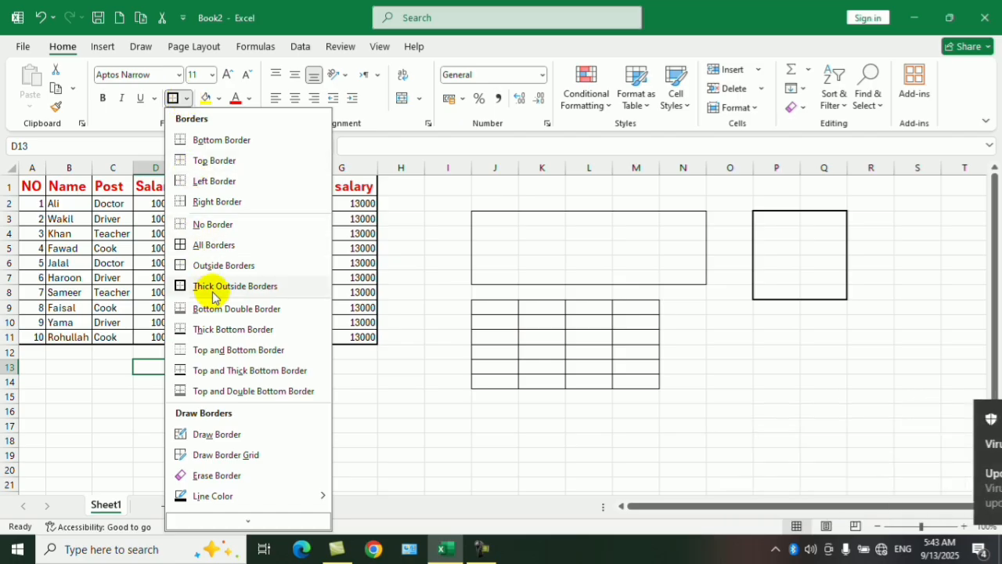
click(406, 423)
drag(234, 410, 432, 412)
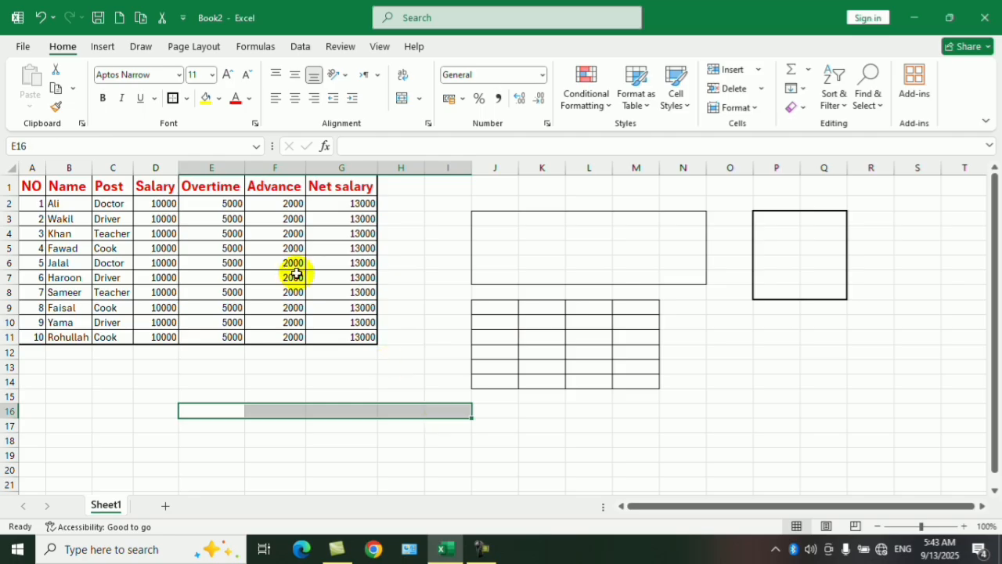
click(188, 98)
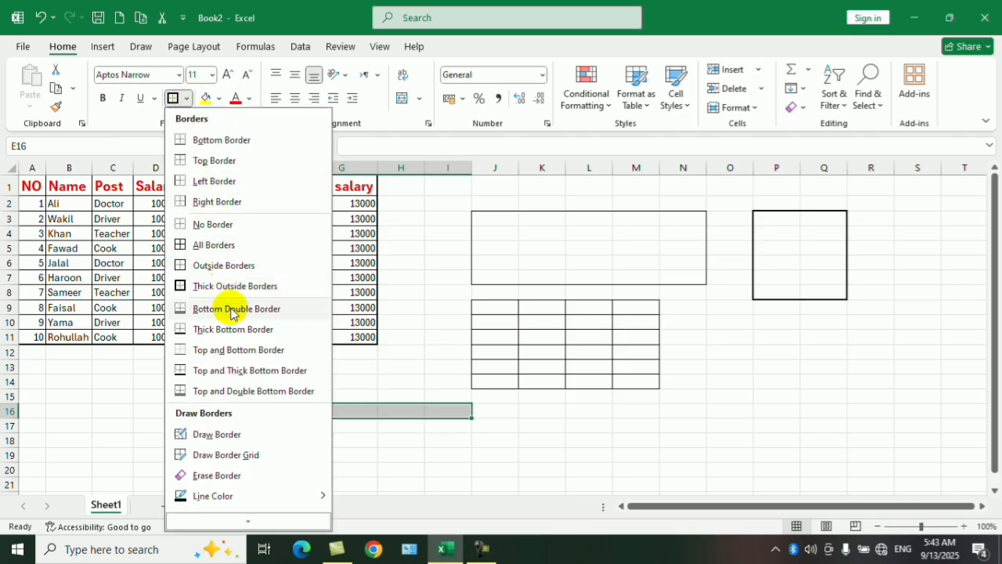
click(261, 313)
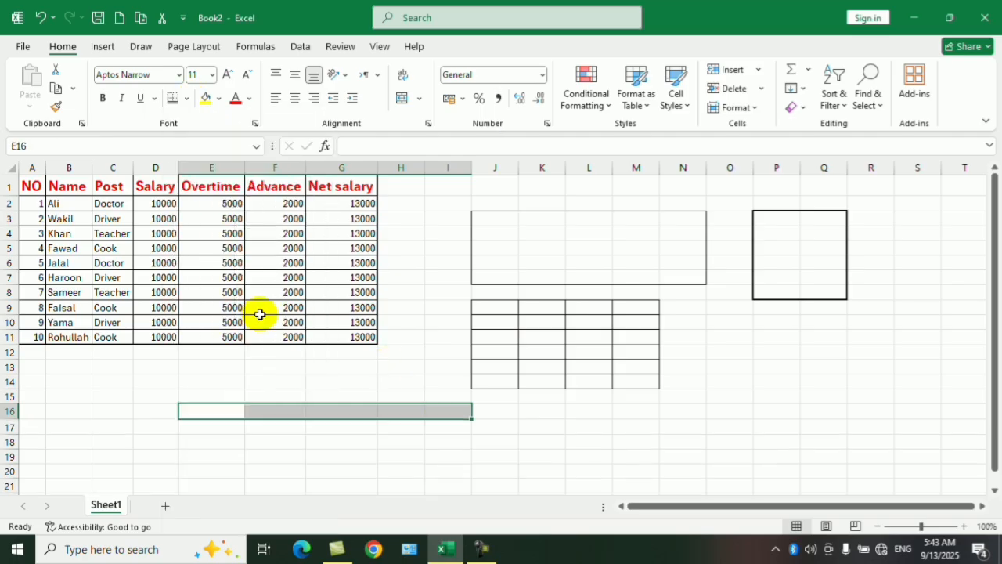
click(335, 485)
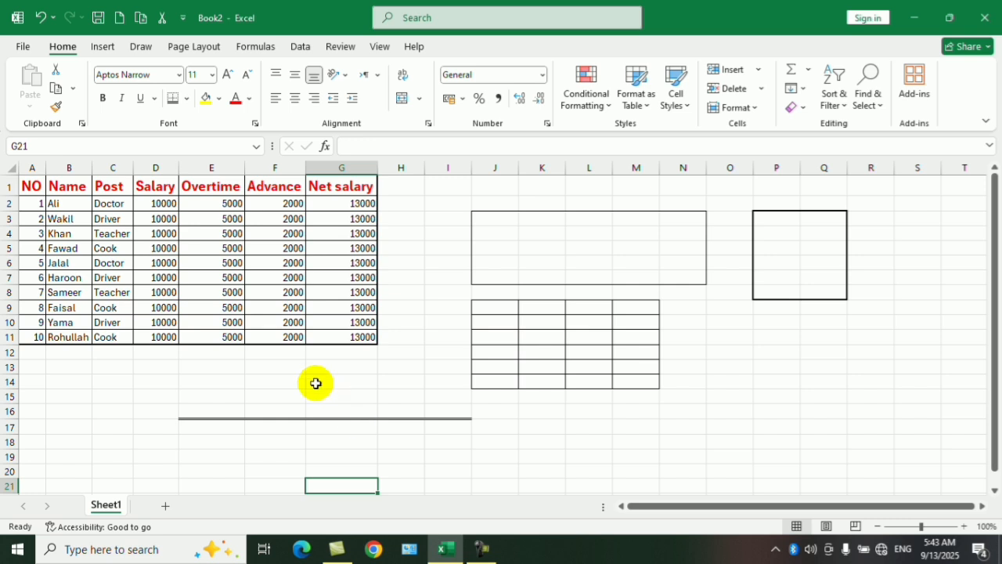
View the line styles, color and presets in the Format Cells border settings for F14, and close them without changes.
click(283, 382)
click(187, 98)
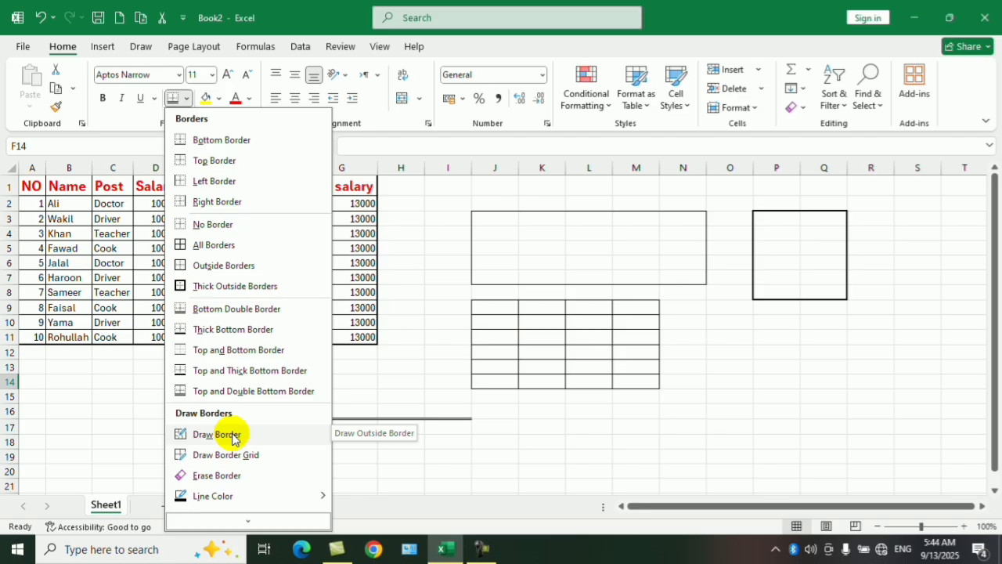
click(249, 519)
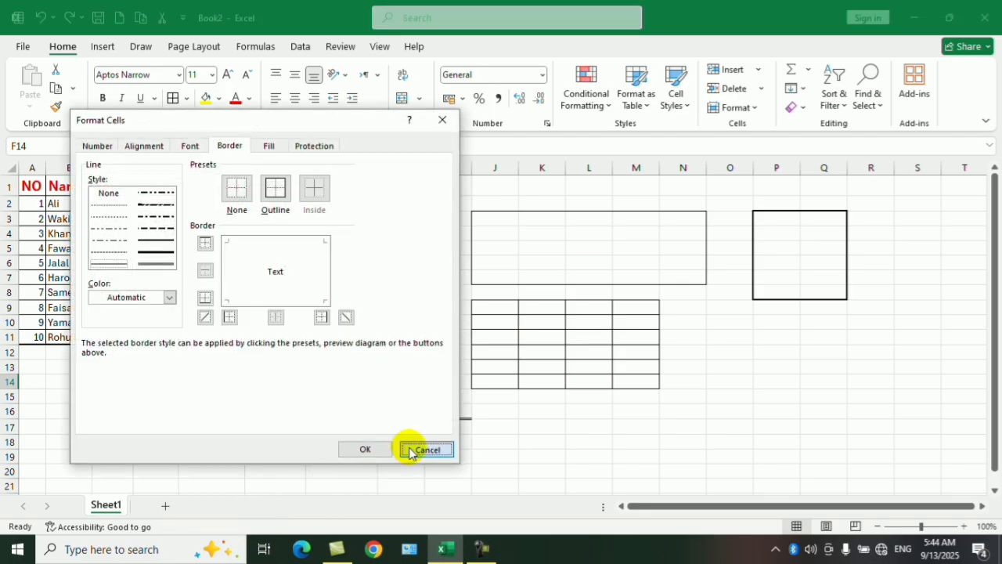
click(416, 447)
Draw slanted dash-dot vertical borders along both sides of the empty cells O12:O16 with the Draw Border tool.
click(187, 101)
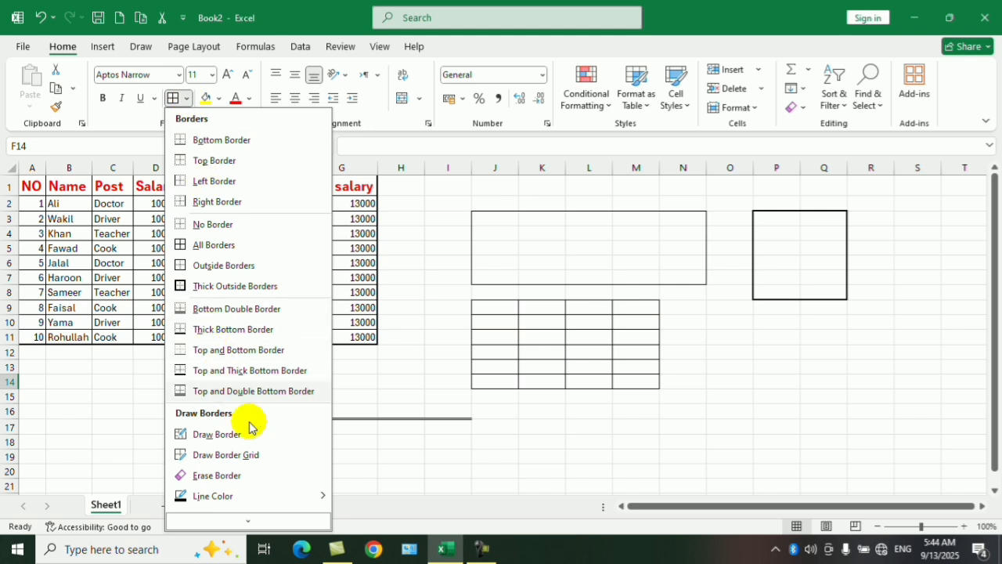
mouse_move(234, 498)
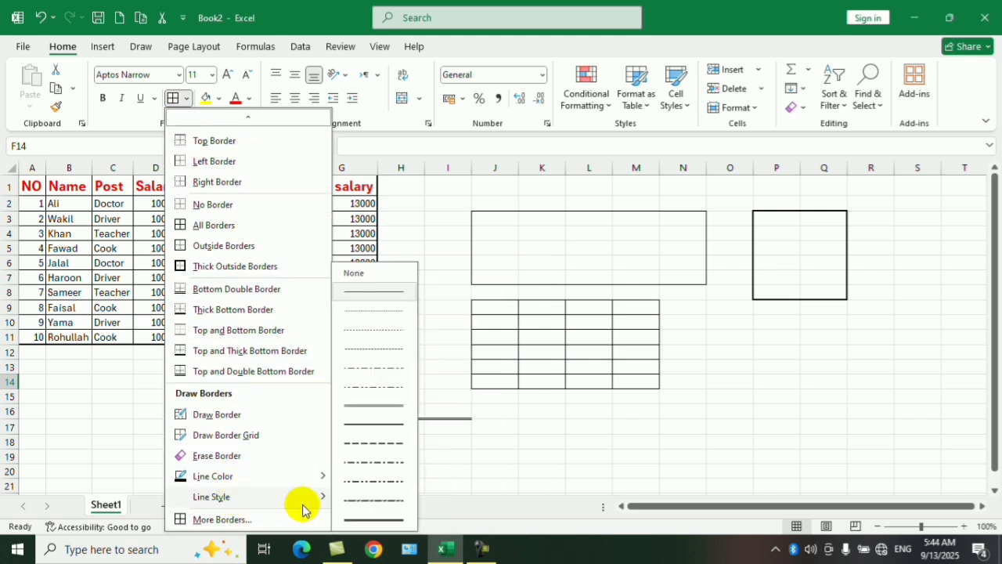
click(357, 501)
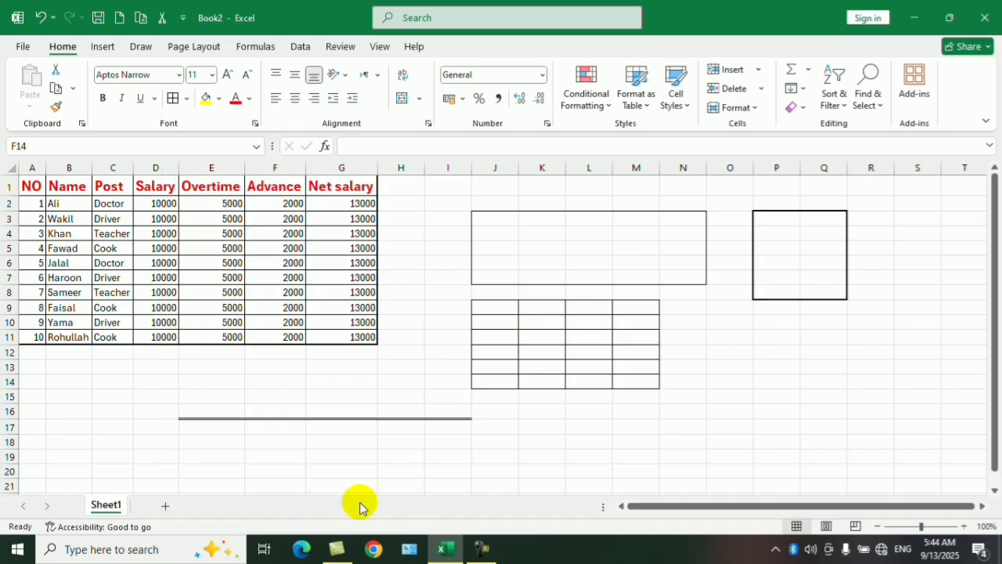
click(189, 98)
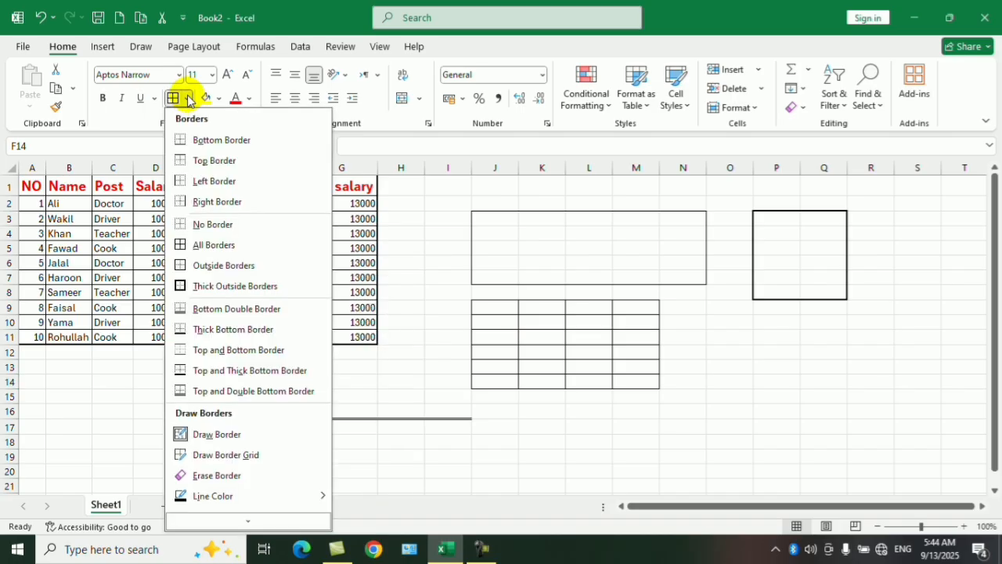
click(216, 433)
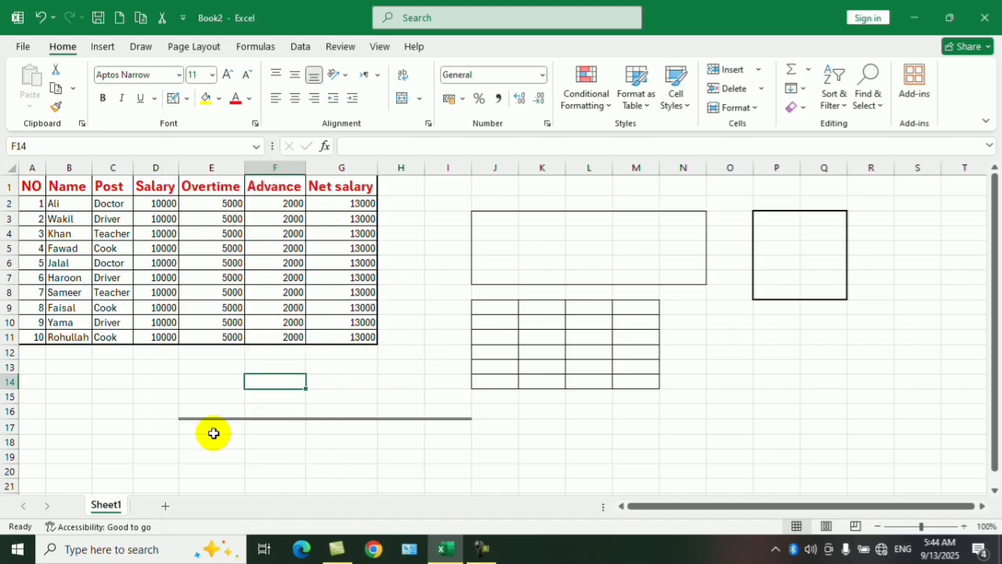
click(173, 98)
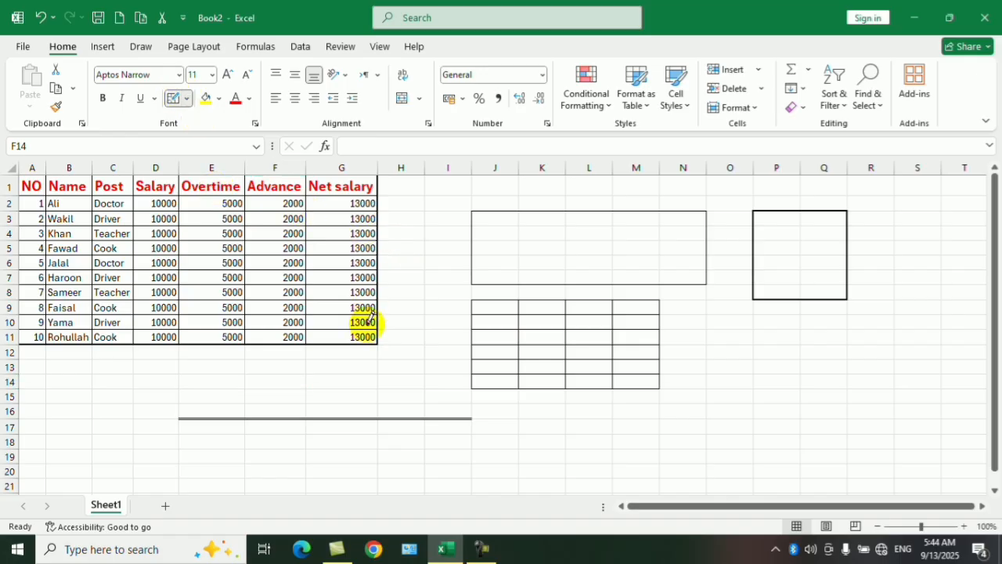
drag(705, 341, 716, 402)
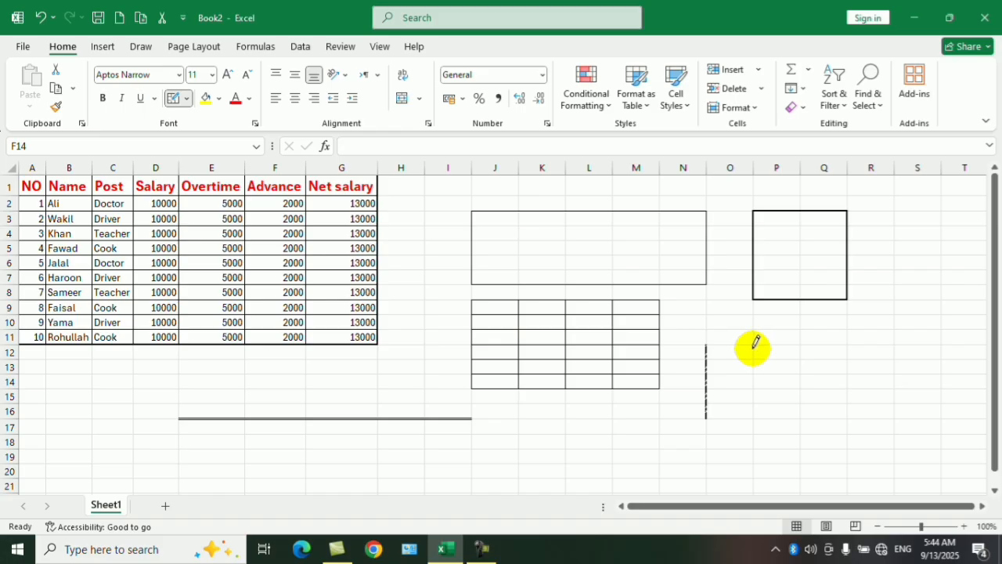
drag(755, 342, 764, 403)
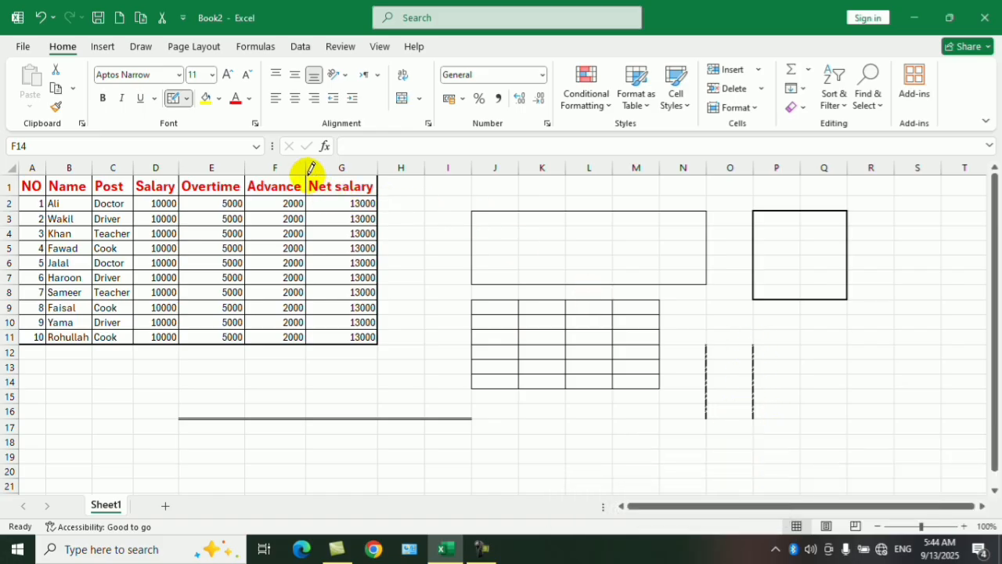
Draw slanted dash-dot borders along both sides of the Advance column, then below row 4 and after columns K, L and M inside J3:N7.
mouse_move(311, 168)
mouse_down()
mouse_move(320, 245)
mouse_move(277, 339)
mouse_move(314, 326)
mouse_up()
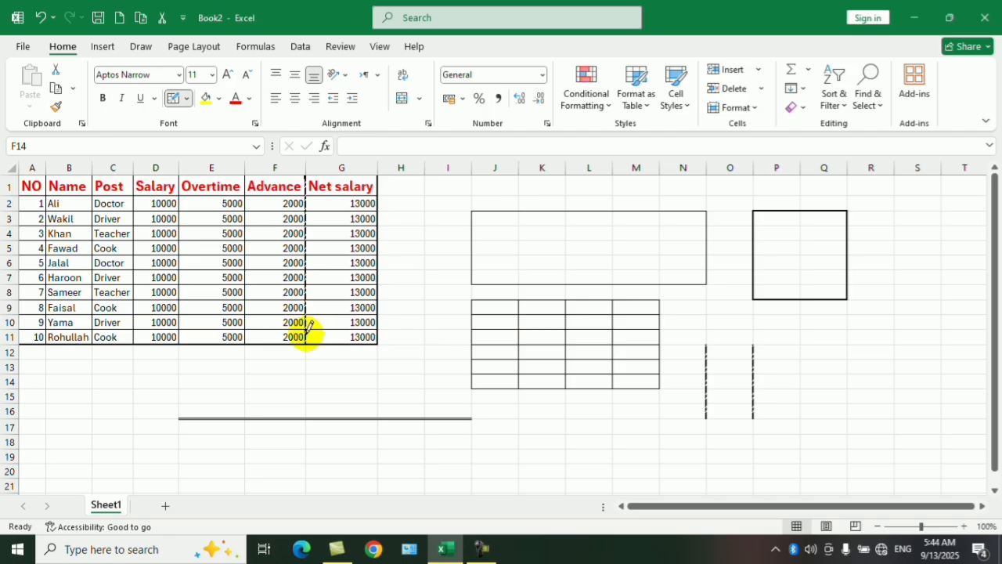
drag(245, 174, 255, 315)
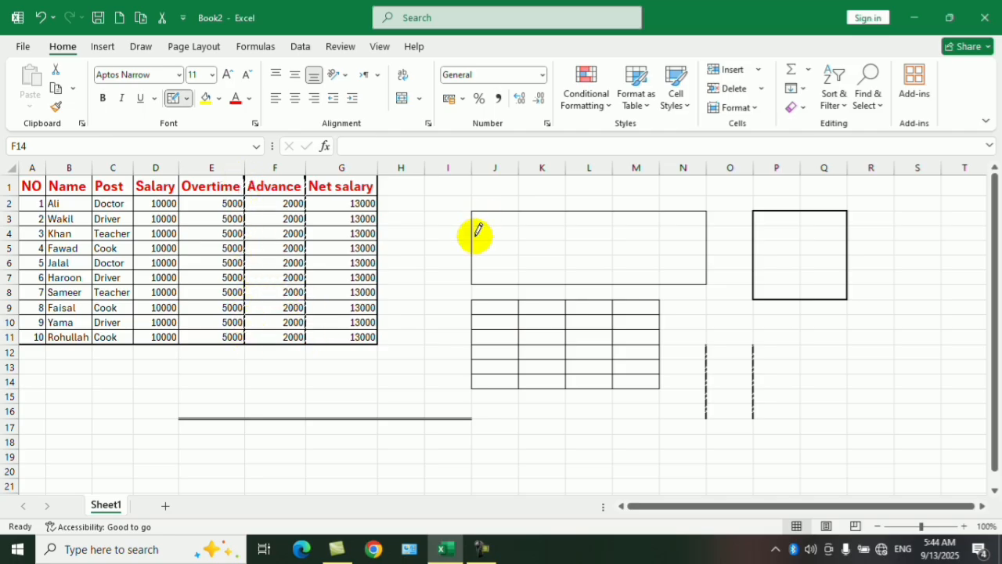
mouse_move(474, 228)
mouse_down()
mouse_move(693, 230)
mouse_move(664, 277)
mouse_up()
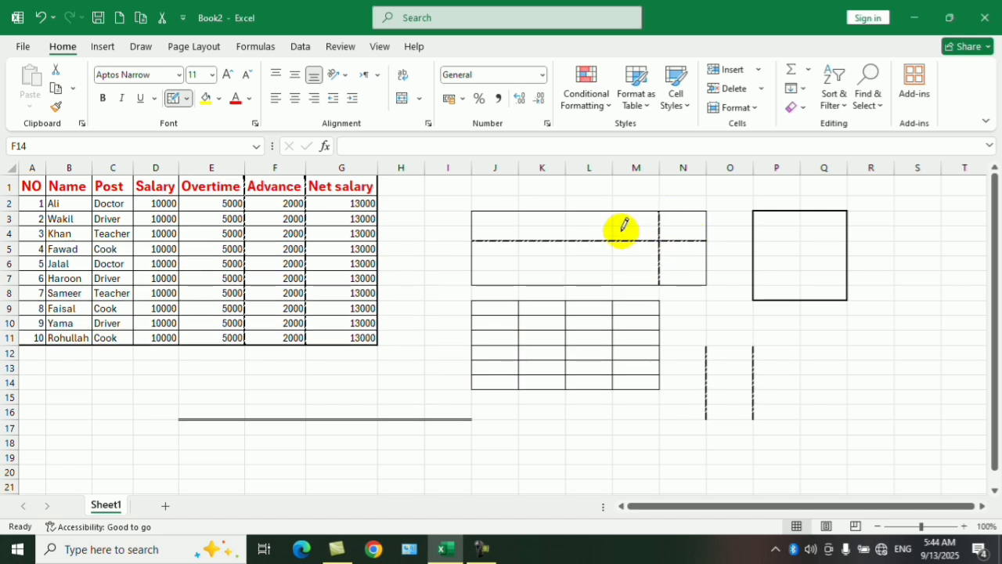
drag(615, 216, 618, 283)
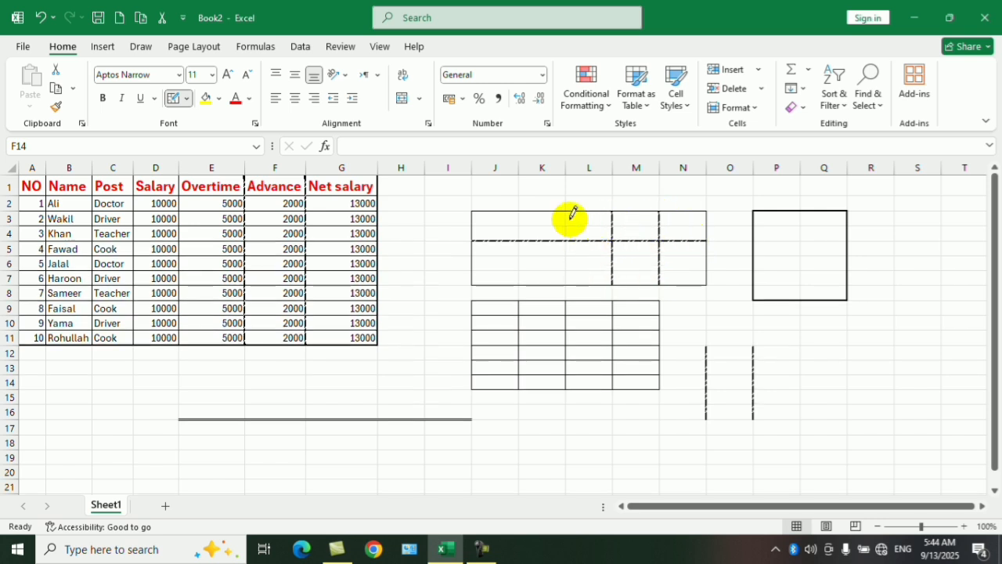
drag(571, 214, 570, 263)
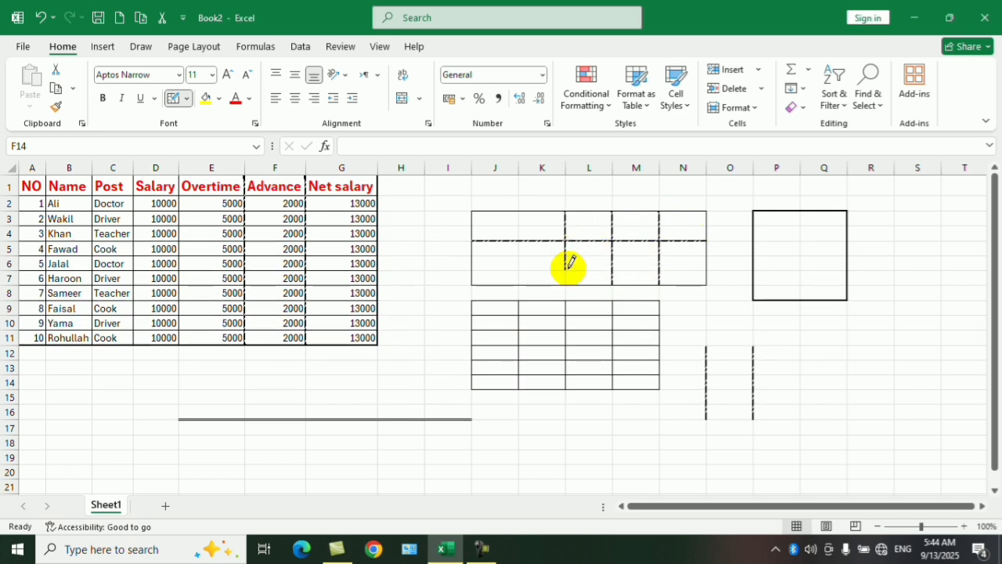
Draw slanted dash-dot border grids over the empty ranges Q13:S20, J18:M21 and F19:G21 with Draw Border Grid.
click(188, 99)
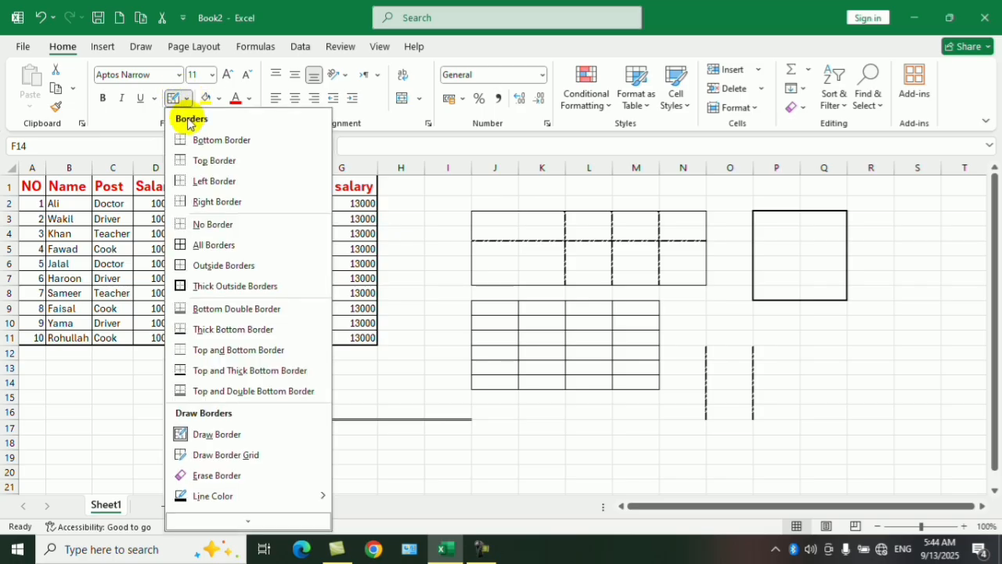
click(245, 456)
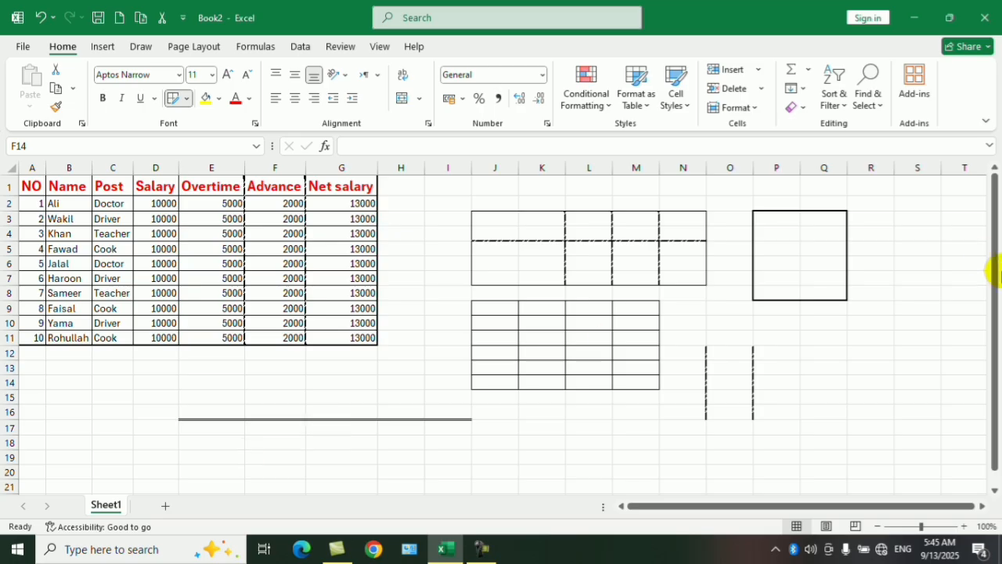
drag(994, 286, 994, 299)
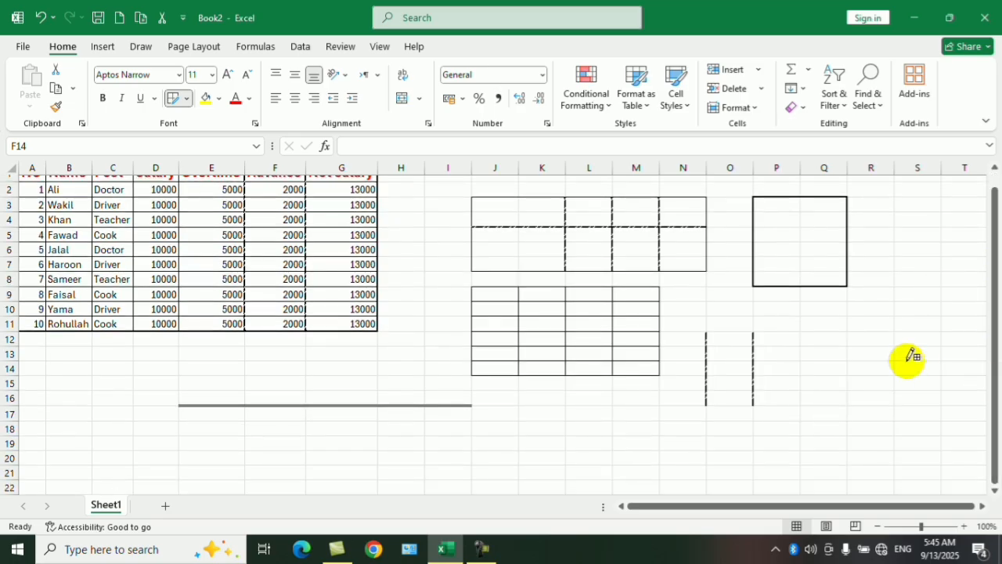
drag(800, 346, 932, 460)
drag(473, 426, 650, 481)
drag(299, 452, 360, 475)
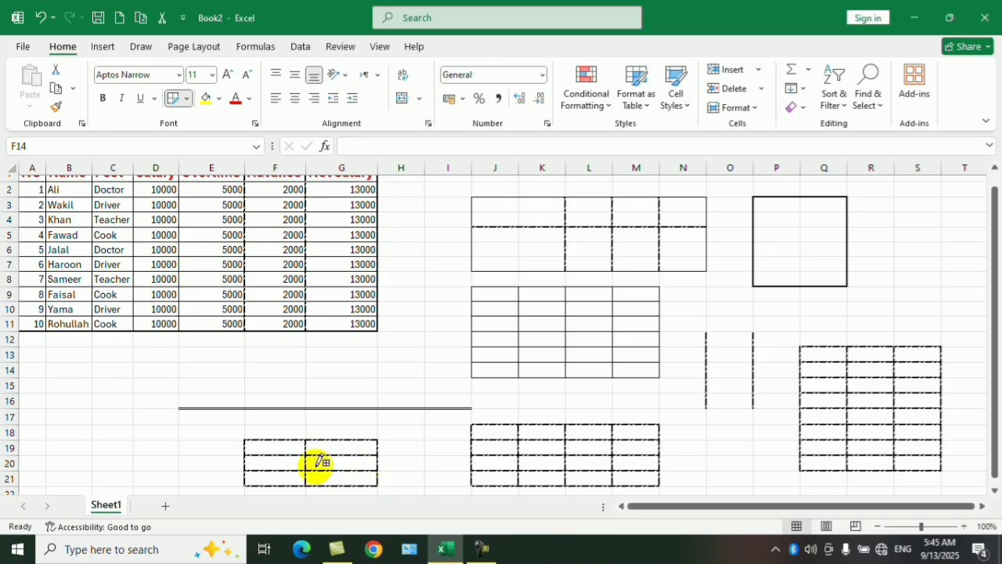
Erase the borders across J4:N15 and P4:S15 with the Erase Border tool.
click(188, 103)
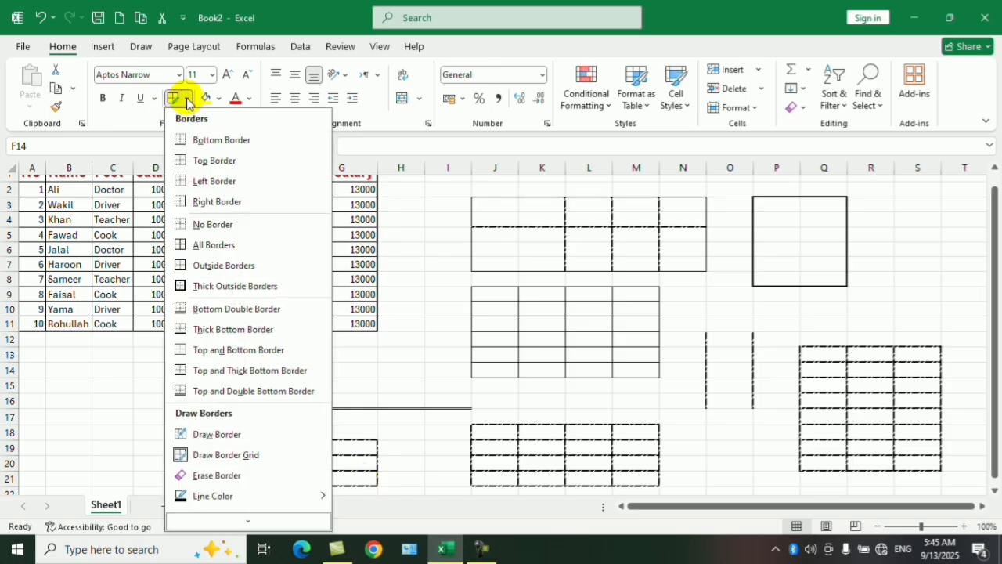
click(217, 475)
drag(477, 215, 693, 384)
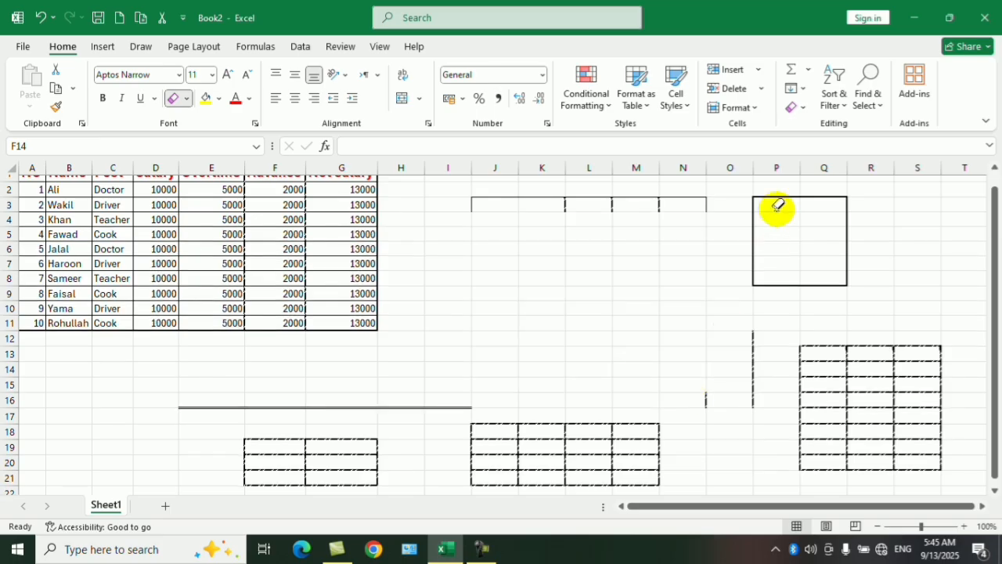
drag(776, 206, 932, 385)
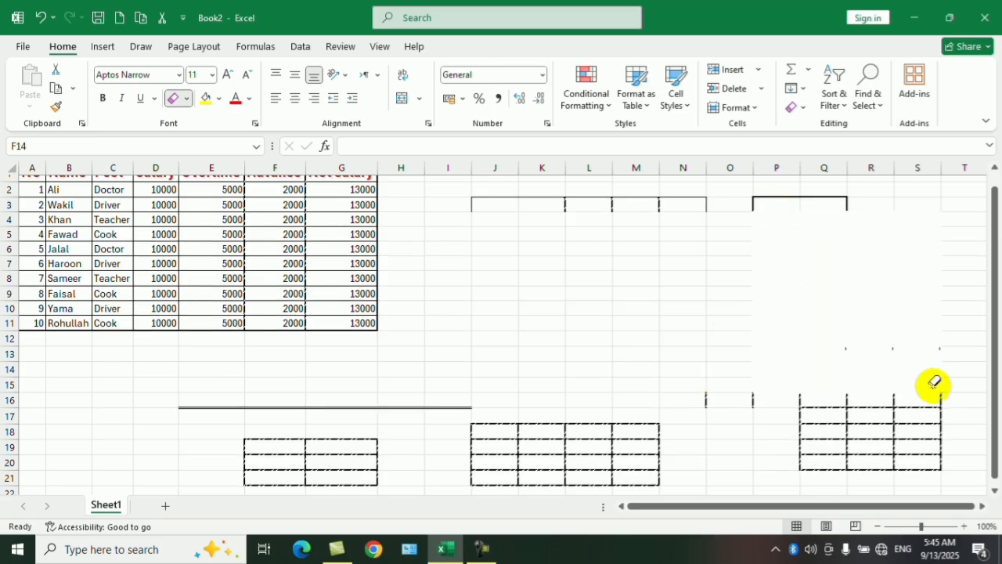
Set the border line color to standard red and draw border grids over J8:L11 and N7:P12.
click(188, 100)
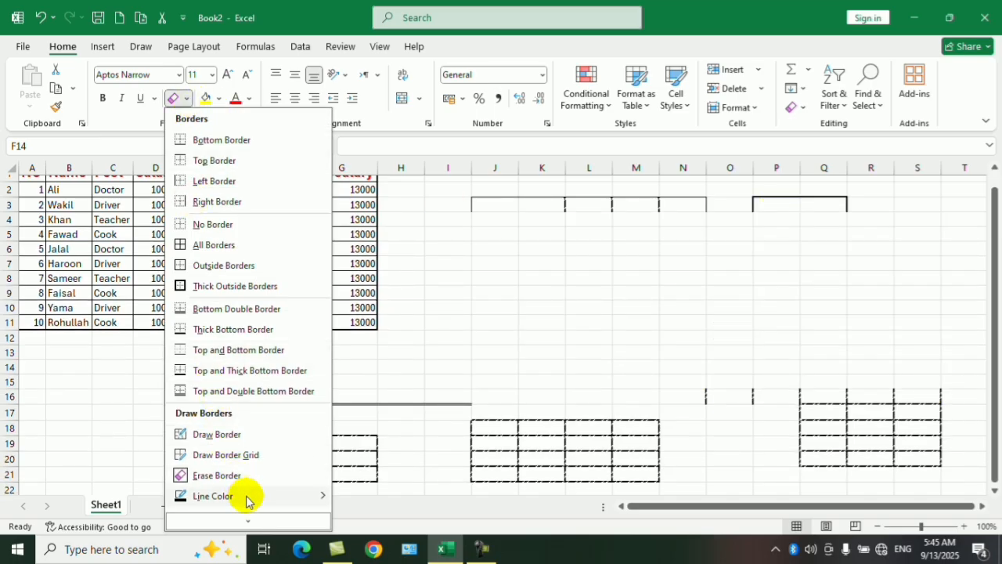
mouse_move(245, 496)
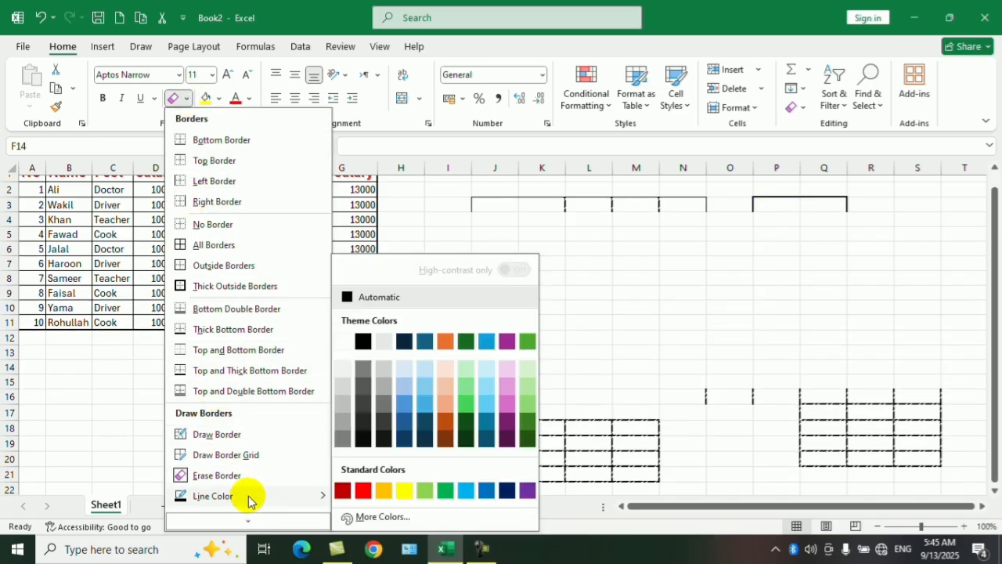
click(365, 492)
drag(496, 270, 595, 317)
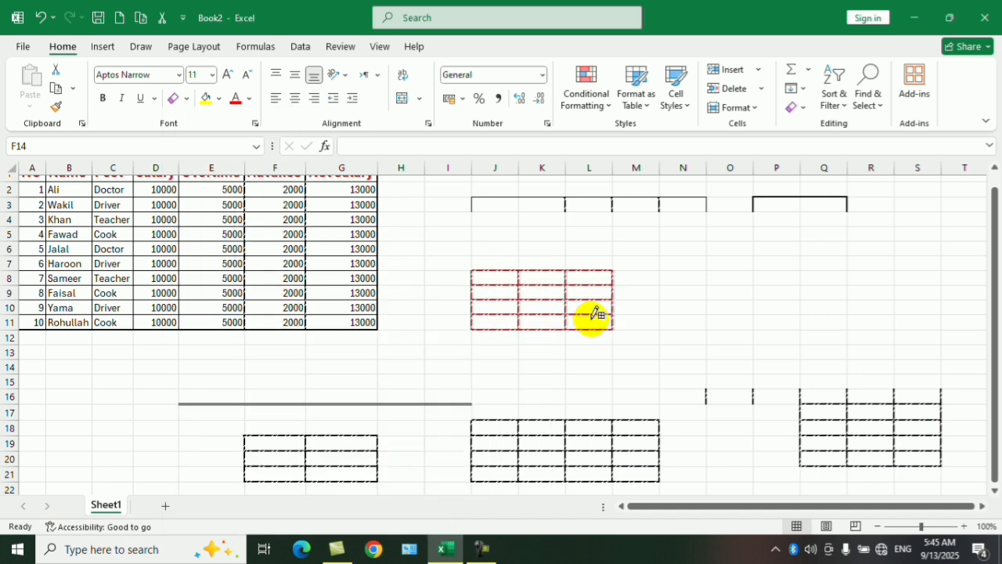
drag(665, 261, 791, 338)
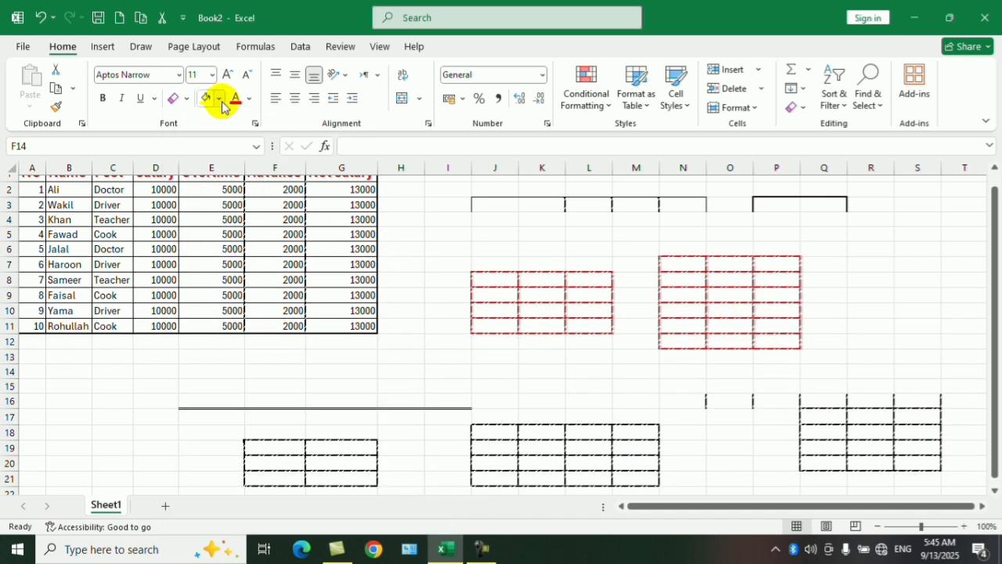
Switch the border line style to the thick solid line and draw red grids over C15:D17, E15:J15 and I6:I12.
click(190, 99)
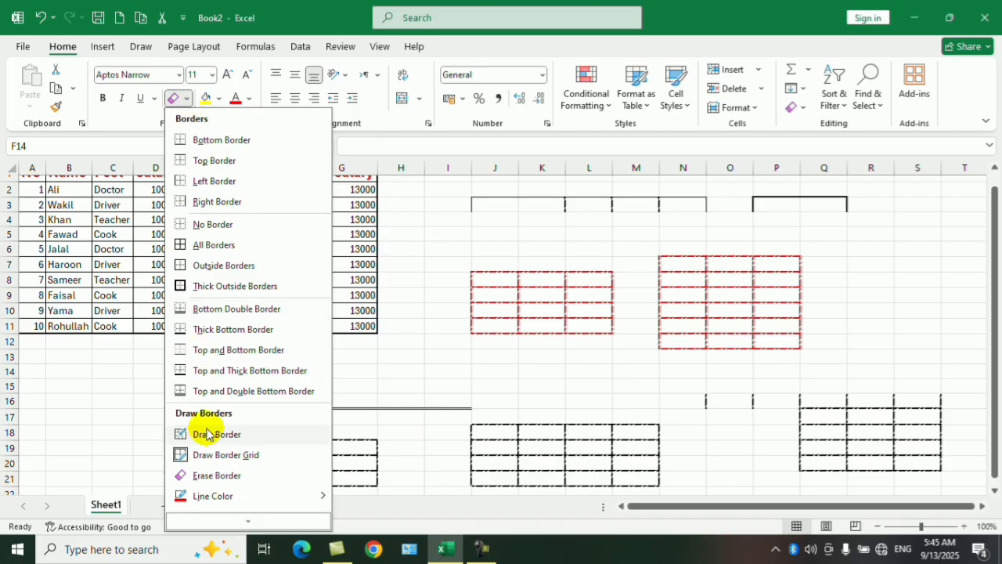
mouse_move(249, 503)
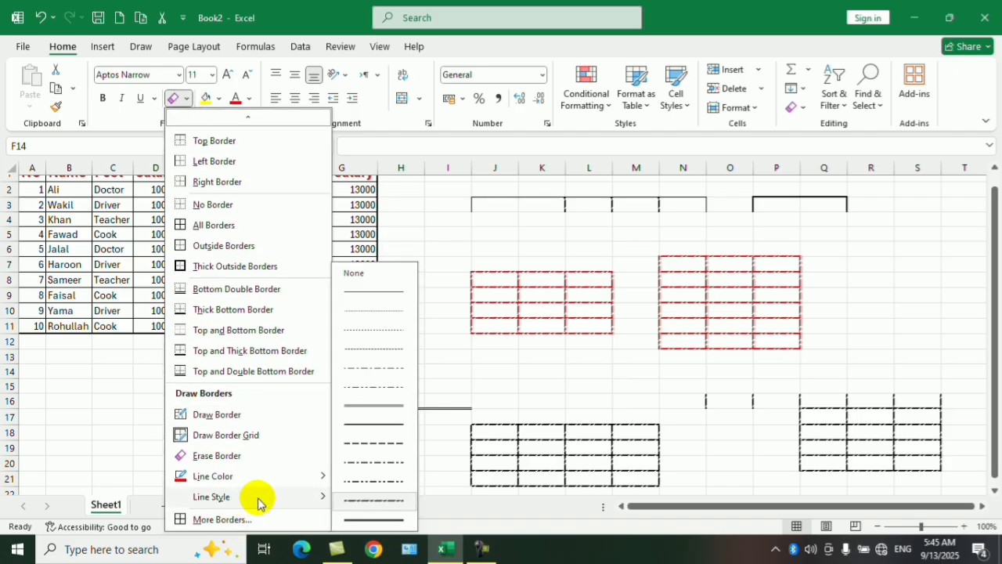
click(376, 519)
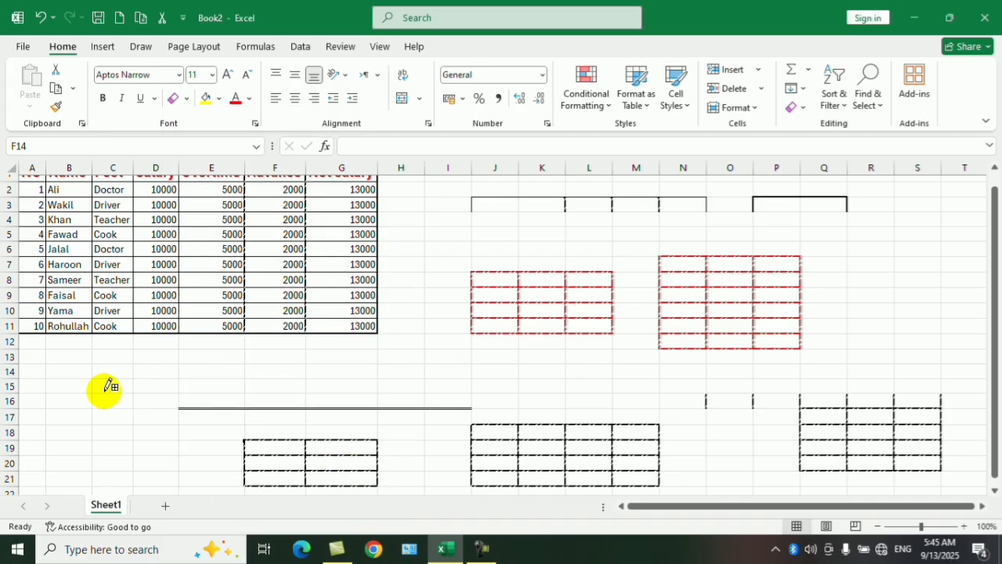
drag(102, 387, 143, 412)
mouse_move(188, 385)
mouse_down()
mouse_move(450, 389)
mouse_move(470, 380)
mouse_move(438, 241)
mouse_up()
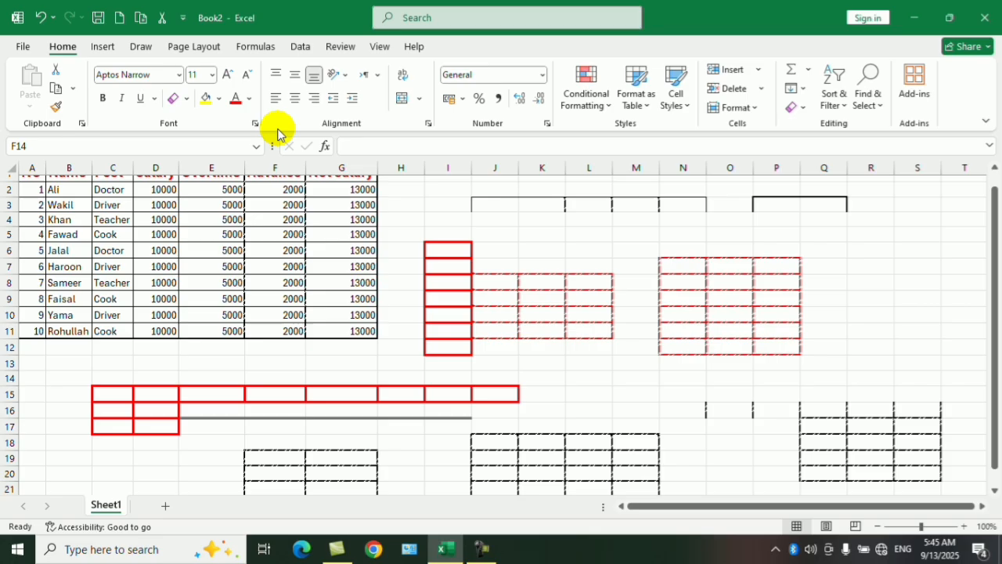
View the Format Cells border settings for F14 again and close them without changes.
click(186, 99)
mouse_move(261, 526)
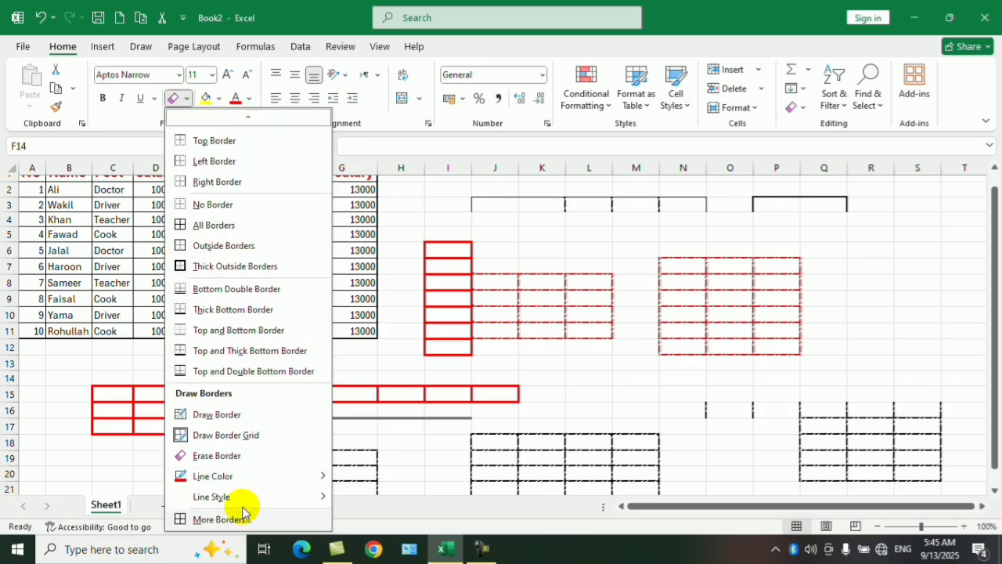
click(223, 519)
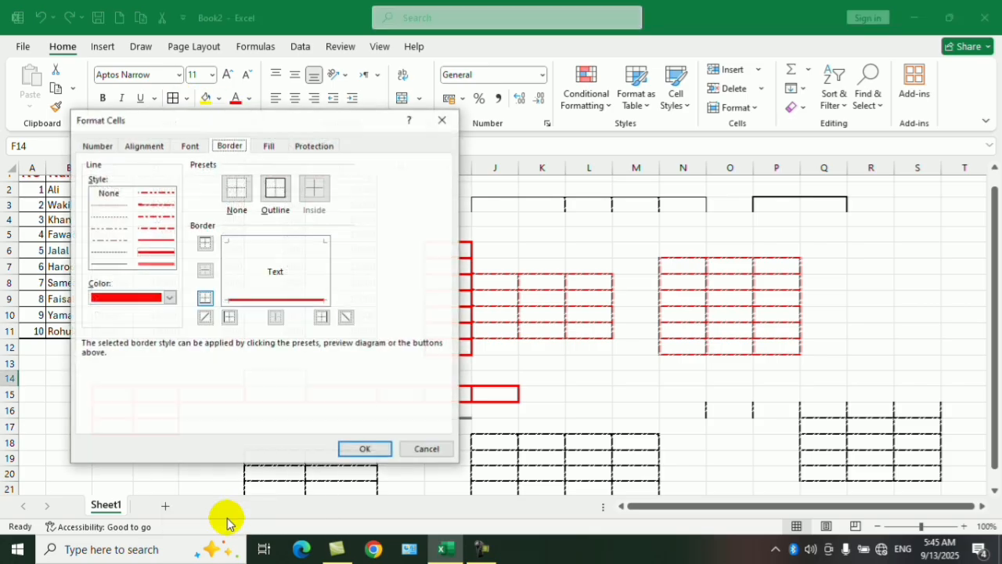
drag(233, 120, 362, 187)
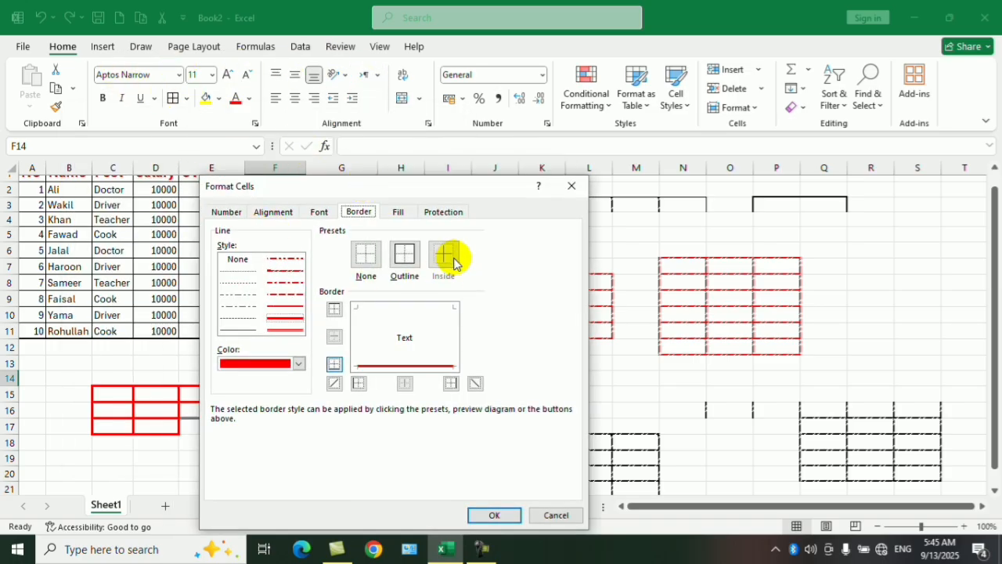
click(572, 186)
Select I24:O33 below the drawn grids and add a thin right border to the range through Format Cells.
drag(995, 278, 989, 293)
click(761, 458)
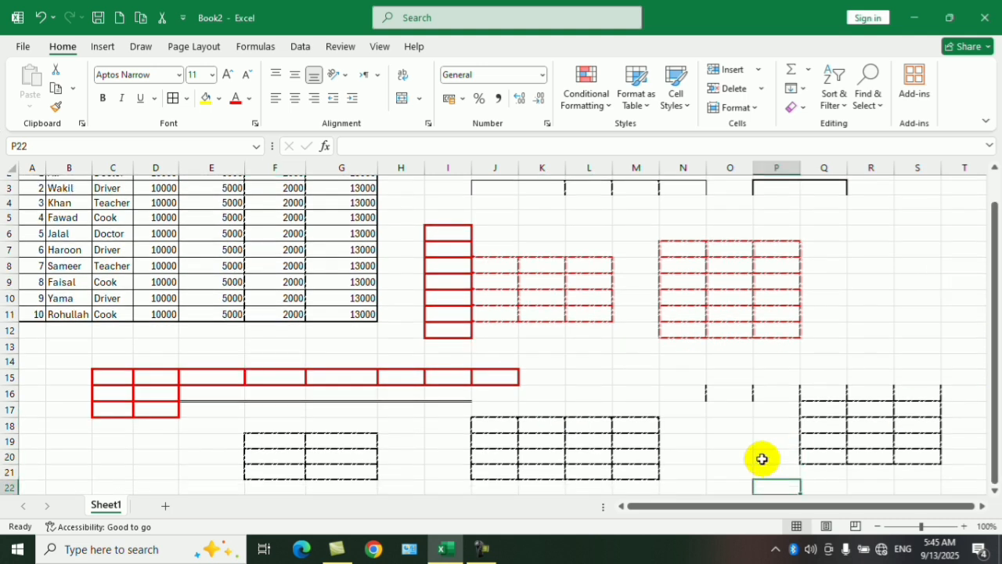
key(Down)
key(Down)
key(Down)
key(Down)
key(Down)
key(Down)
key(Down)
key(Down)
key(Down)
key(Down)
key(Down)
key(Down)
key(Down)
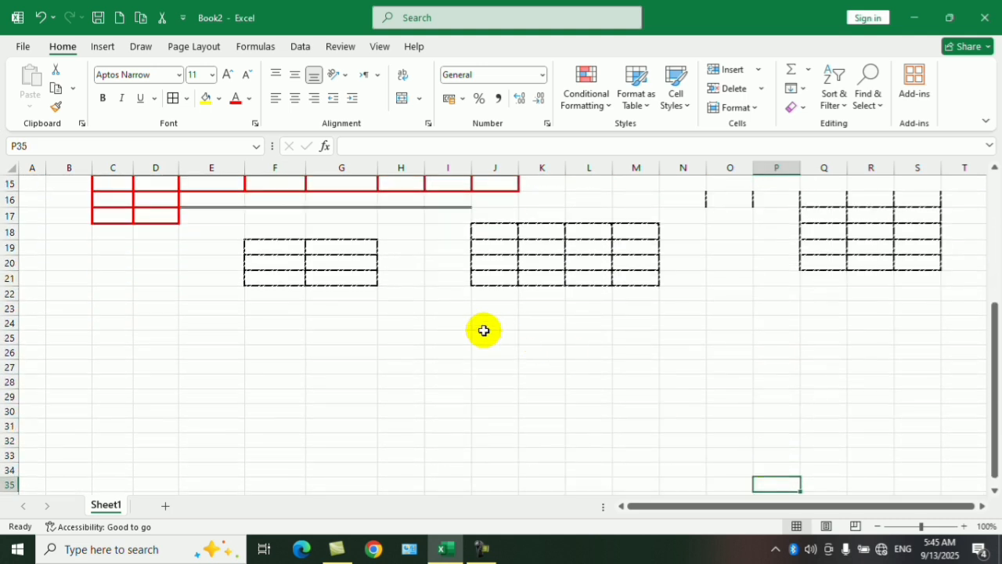
drag(447, 322, 720, 463)
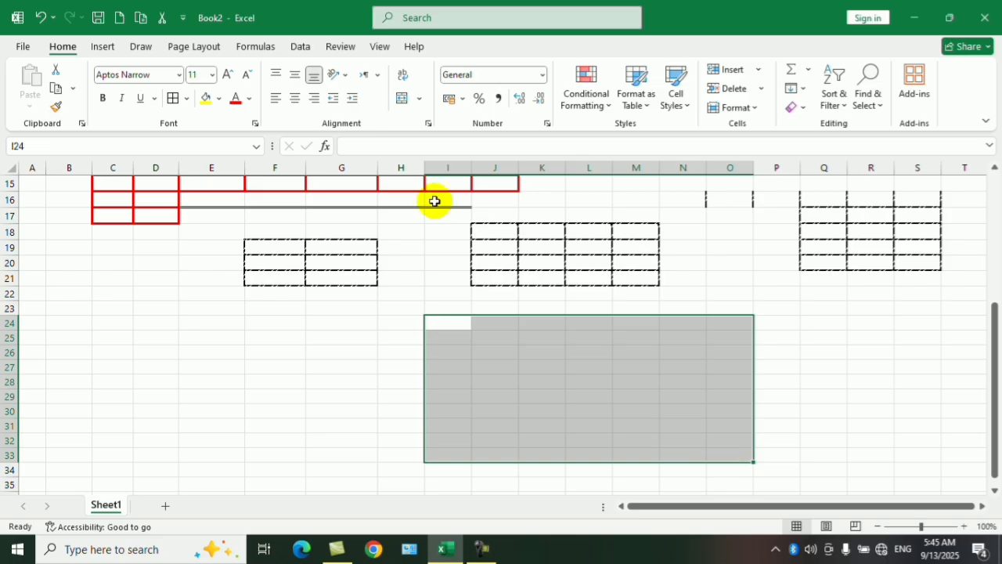
click(188, 99)
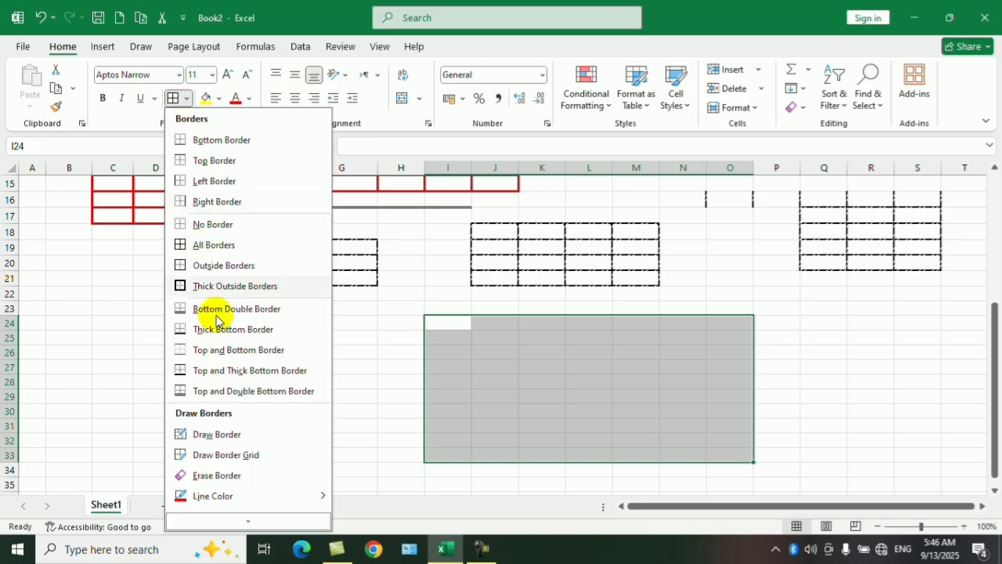
mouse_move(240, 507)
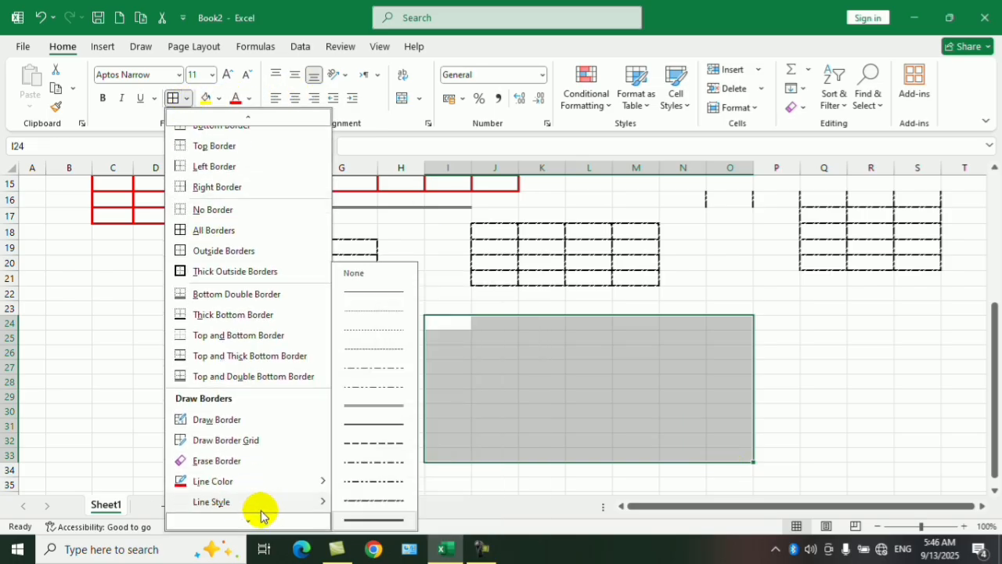
click(238, 519)
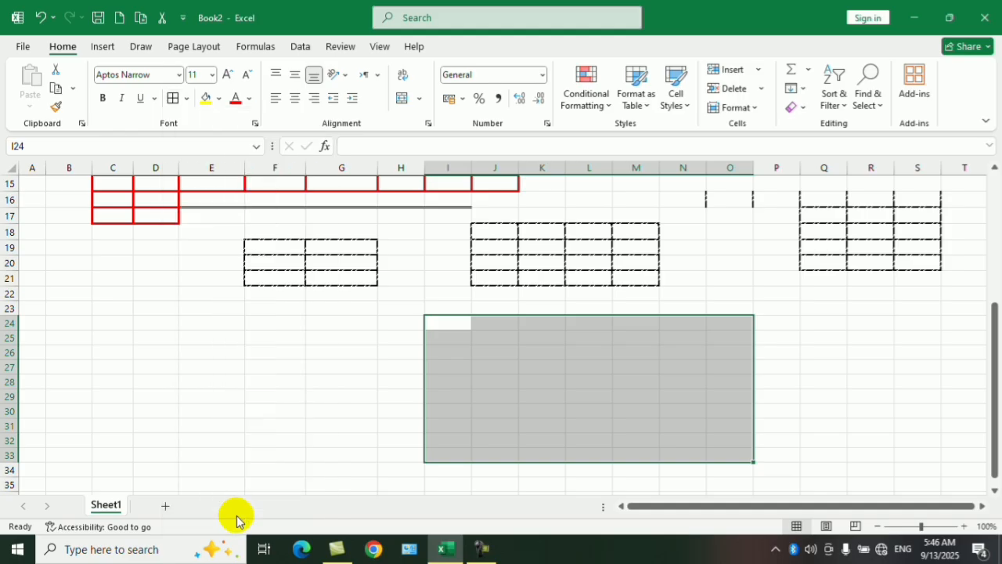
drag(318, 153, 243, 126)
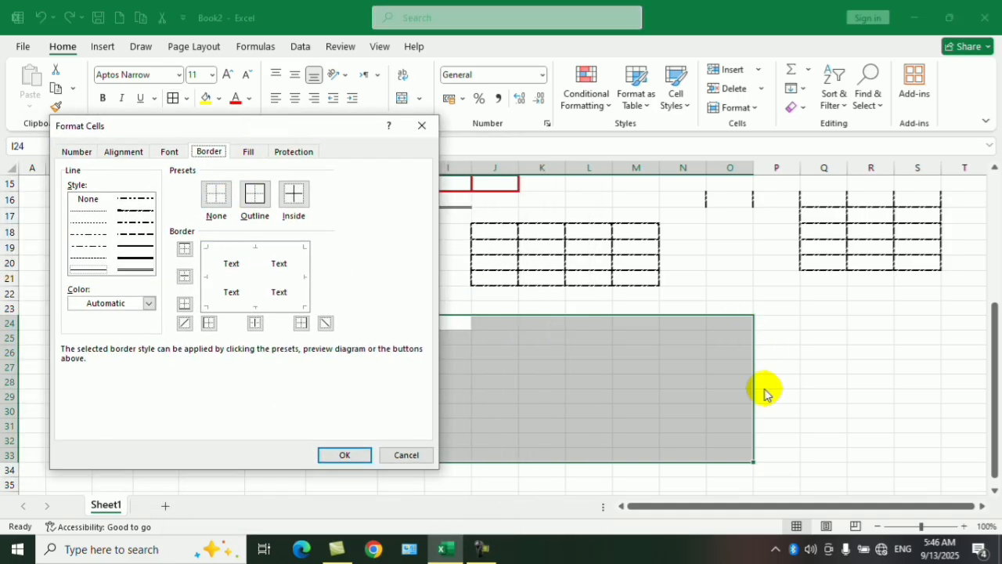
click(301, 324)
click(349, 454)
click(570, 438)
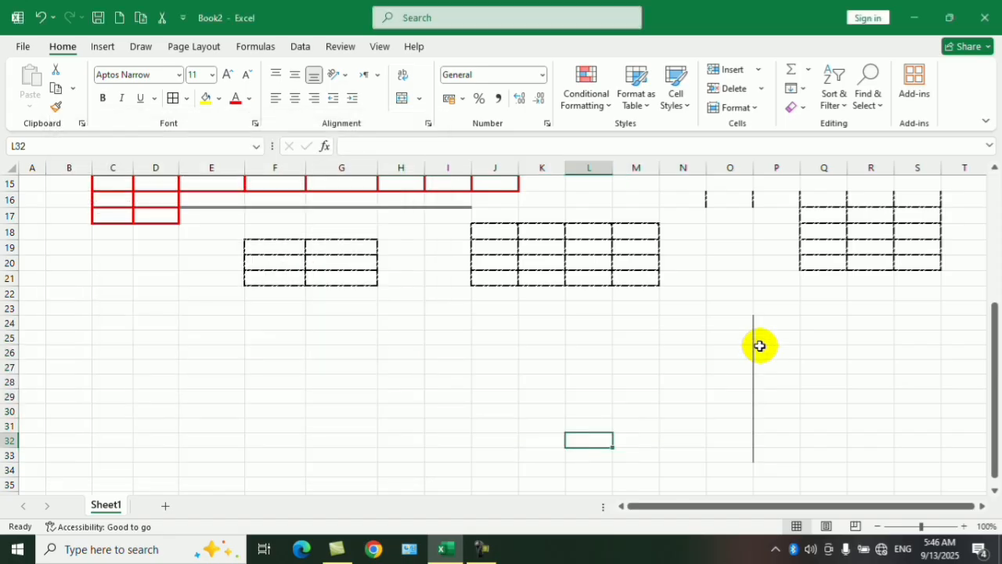
Select I25:M30, view its Format Cells border settings and close them without changes.
drag(443, 335, 652, 413)
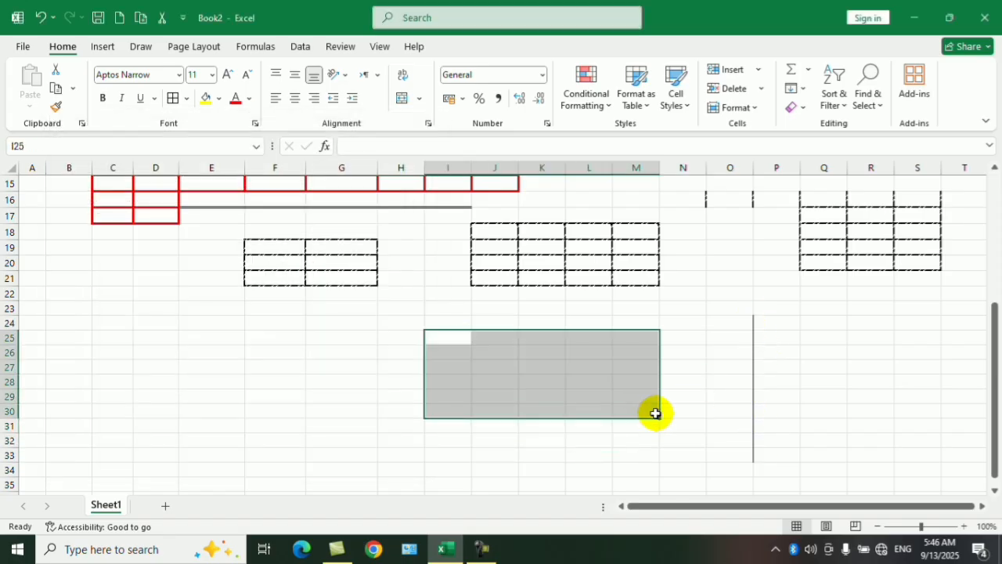
click(191, 100)
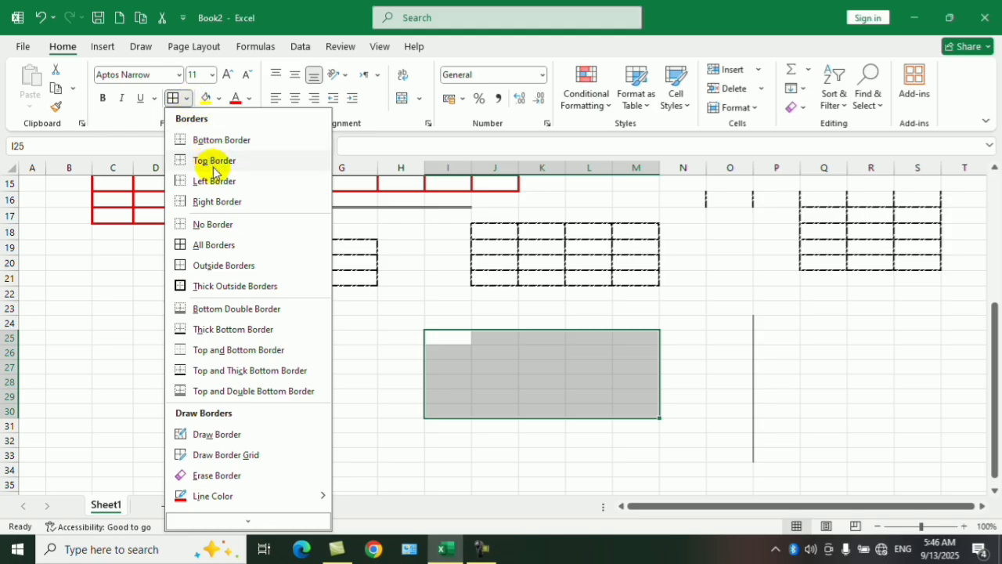
mouse_move(267, 525)
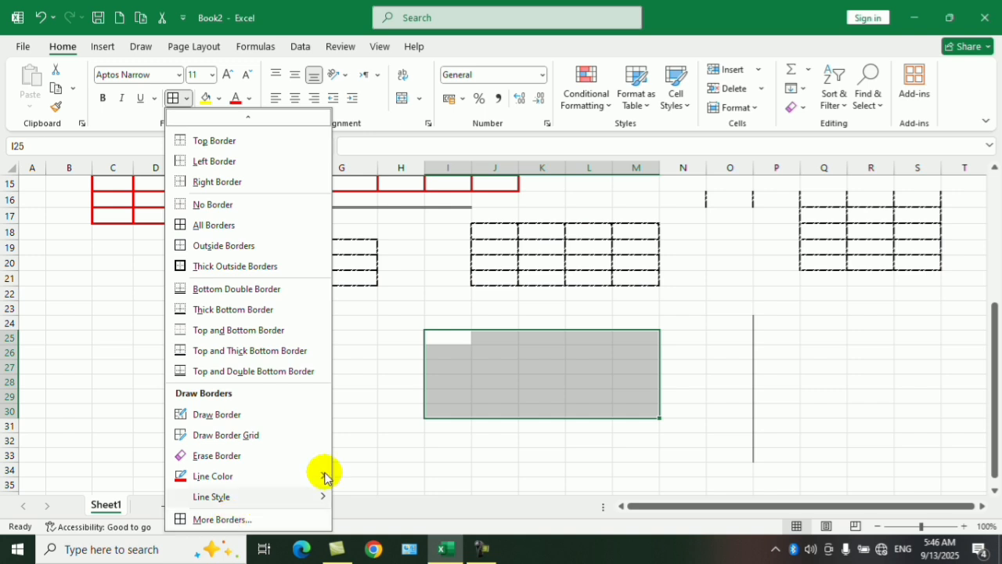
click(376, 450)
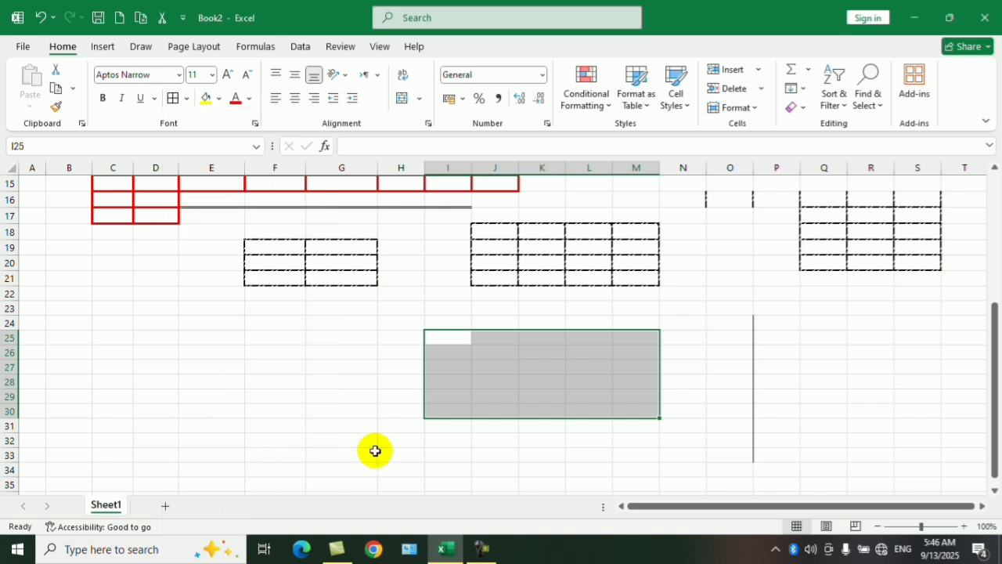
click(254, 124)
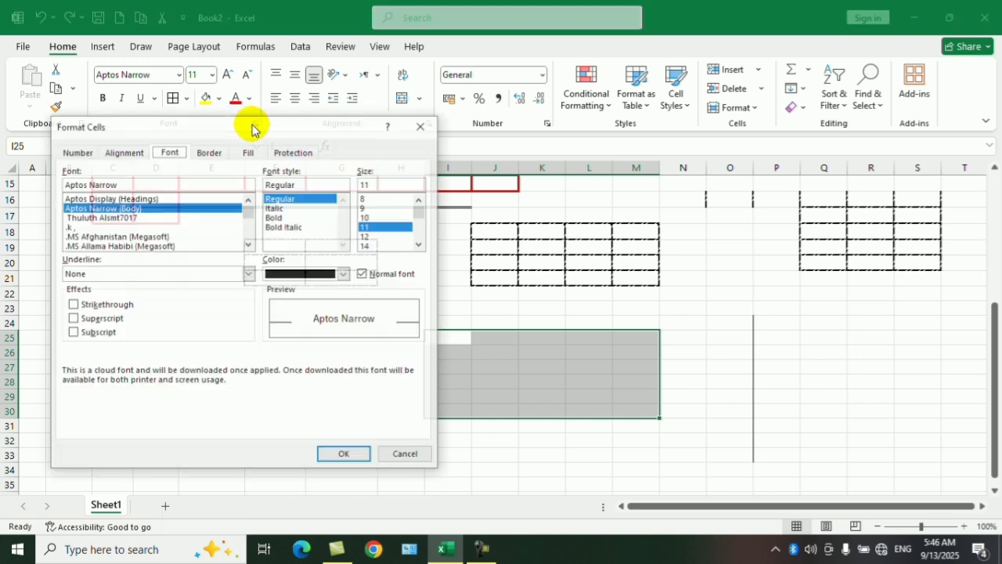
click(208, 151)
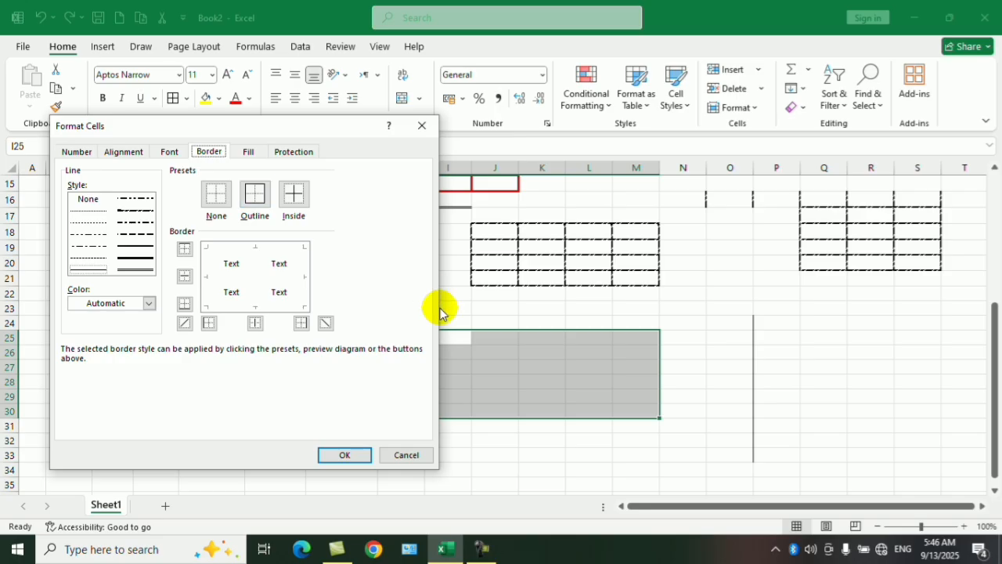
click(406, 454)
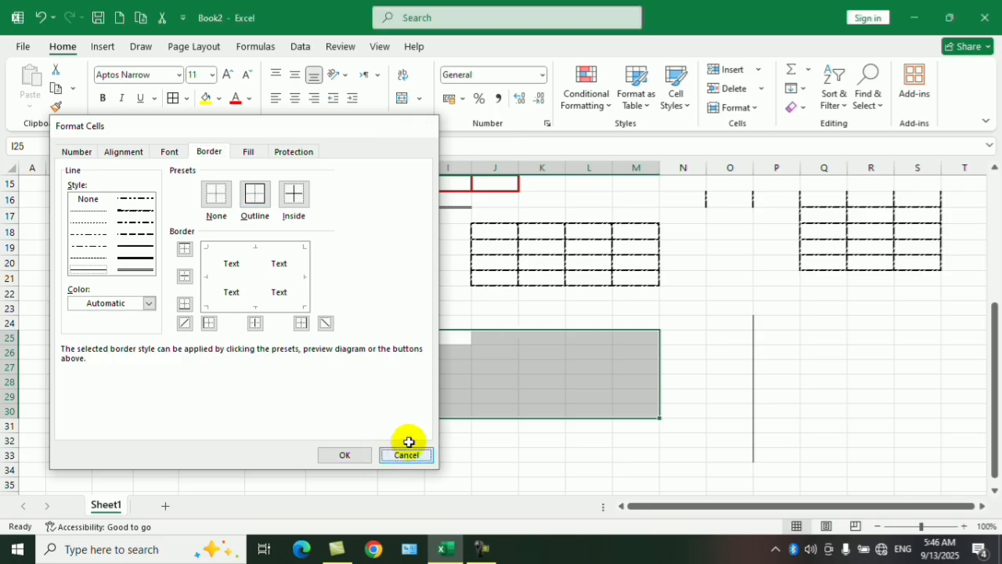
Merge and center I25:M30 and give the merged cell a thin diagonal border rising from lower left to upper right.
click(398, 101)
click(333, 393)
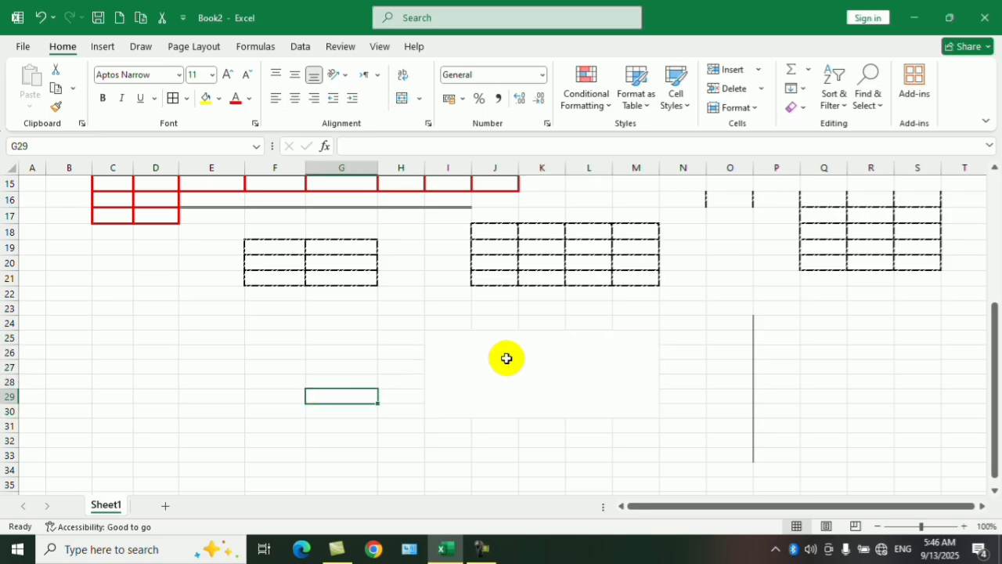
click(506, 358)
click(188, 99)
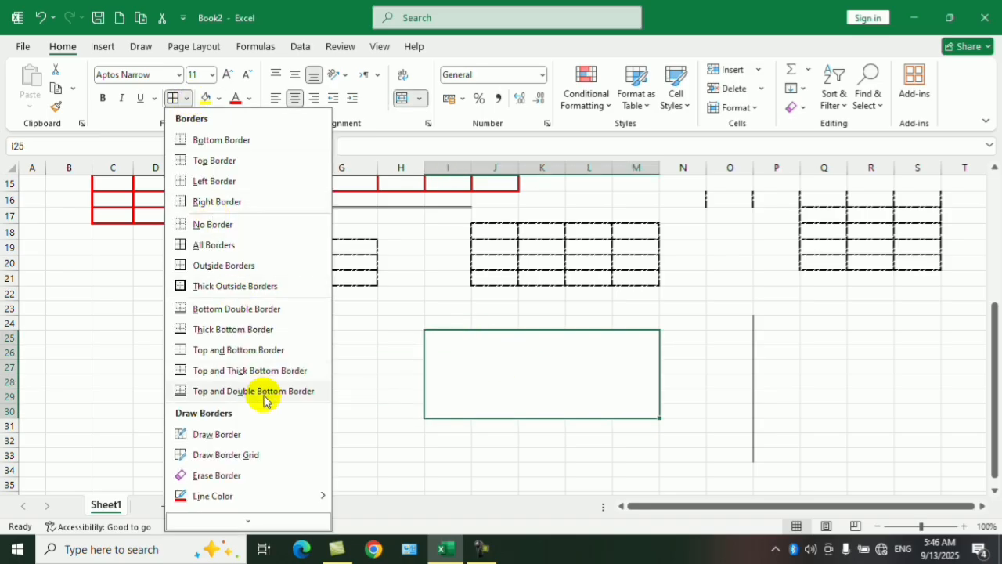
click(242, 519)
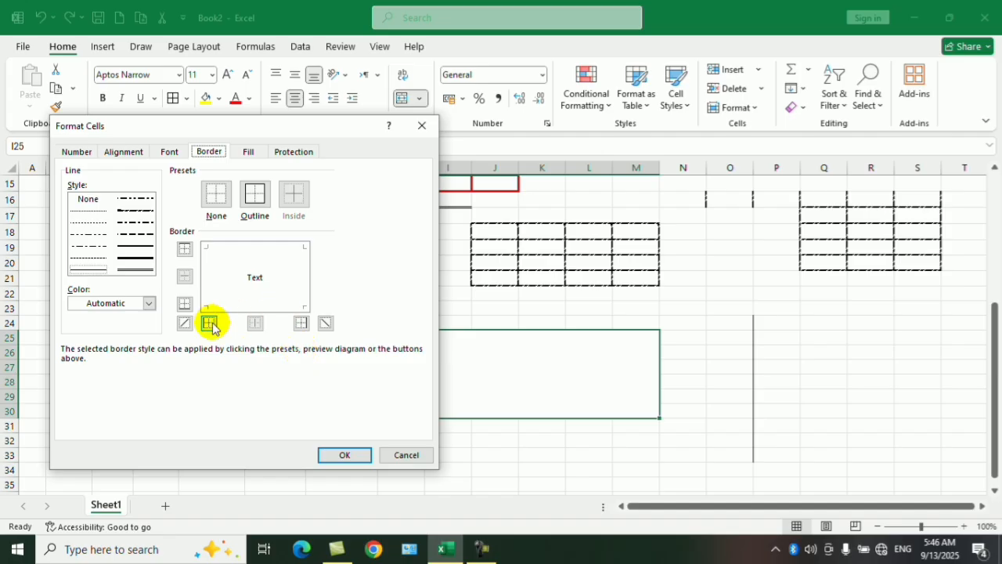
click(185, 322)
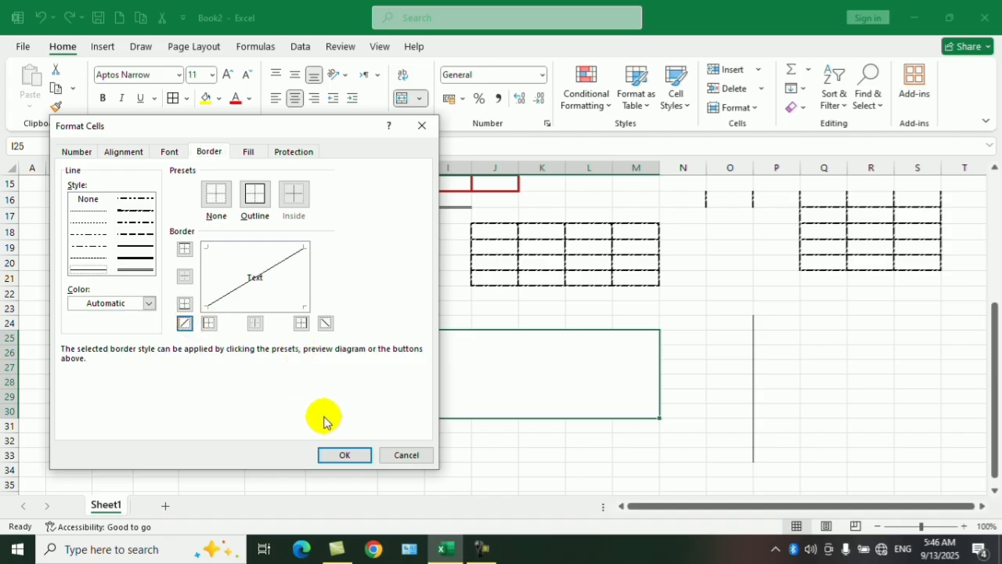
click(342, 455)
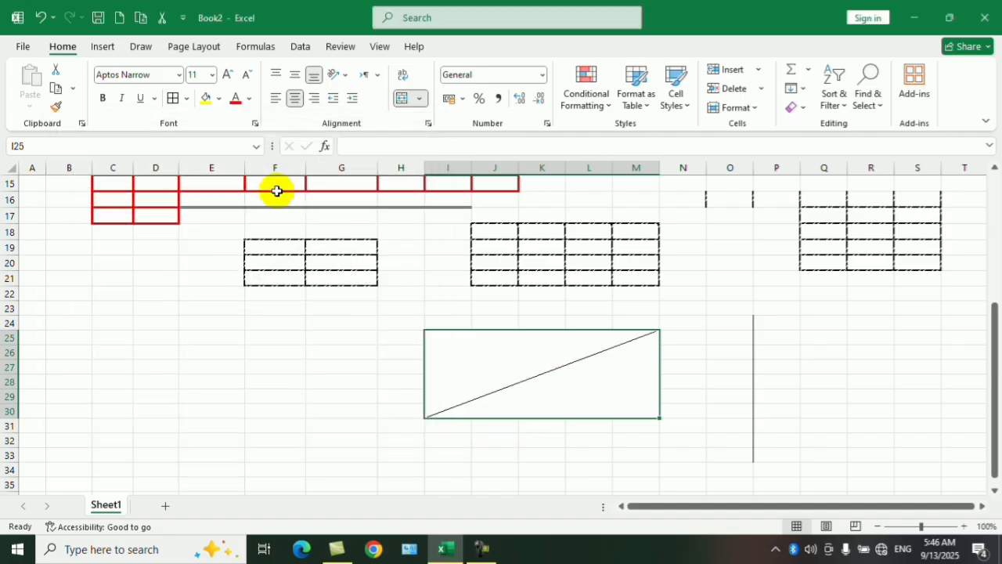
Replace the merged cell's diagonal border with one falling from upper left to lower right.
click(254, 123)
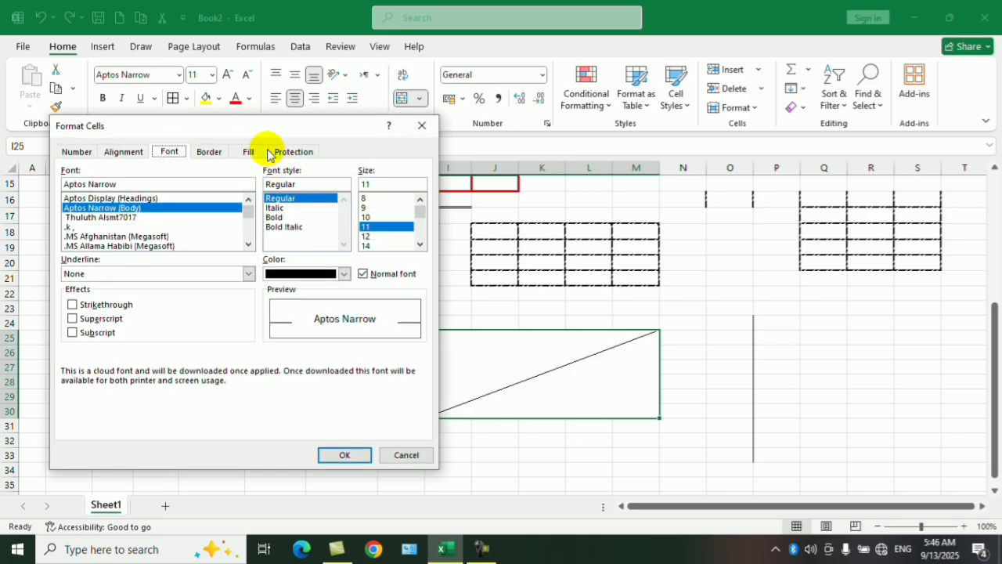
click(208, 151)
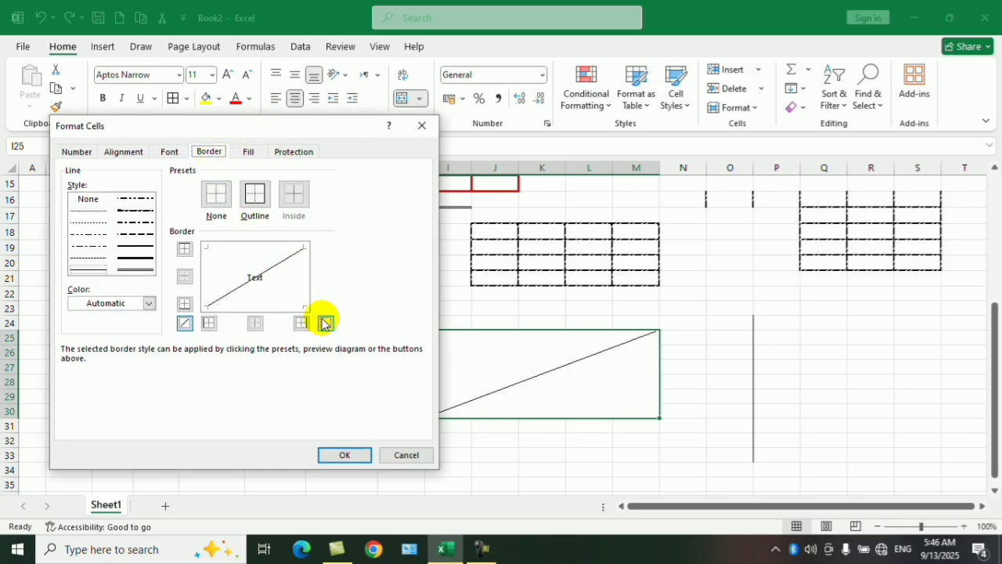
click(184, 323)
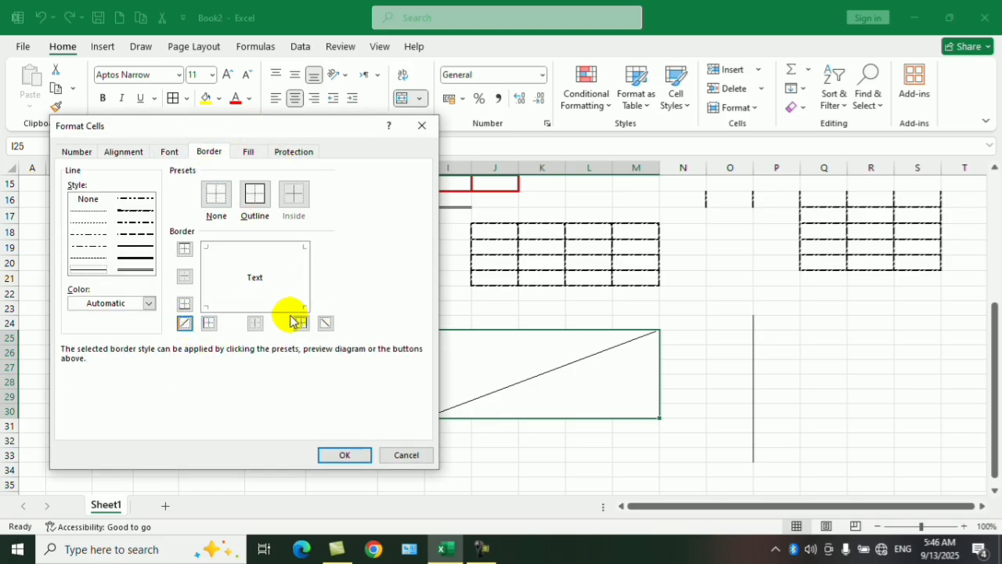
click(345, 455)
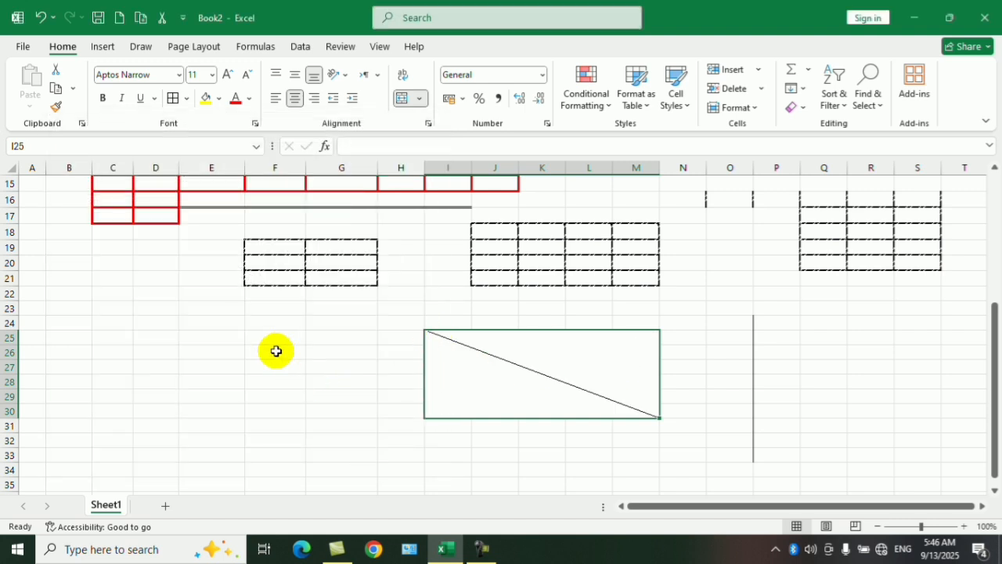
Select F25:H31, view its Number and Alignment format settings and close them without changes.
drag(274, 338, 382, 422)
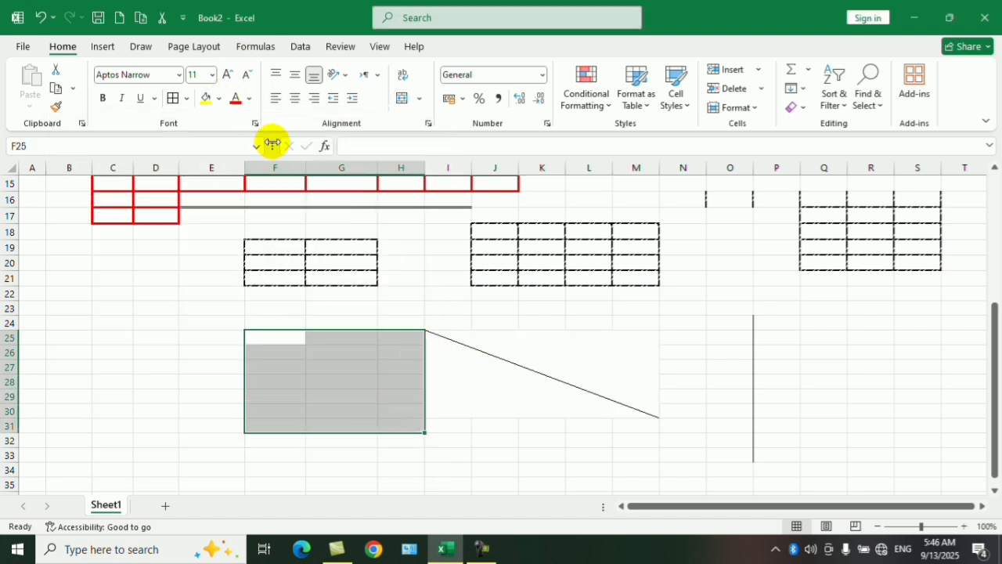
click(255, 124)
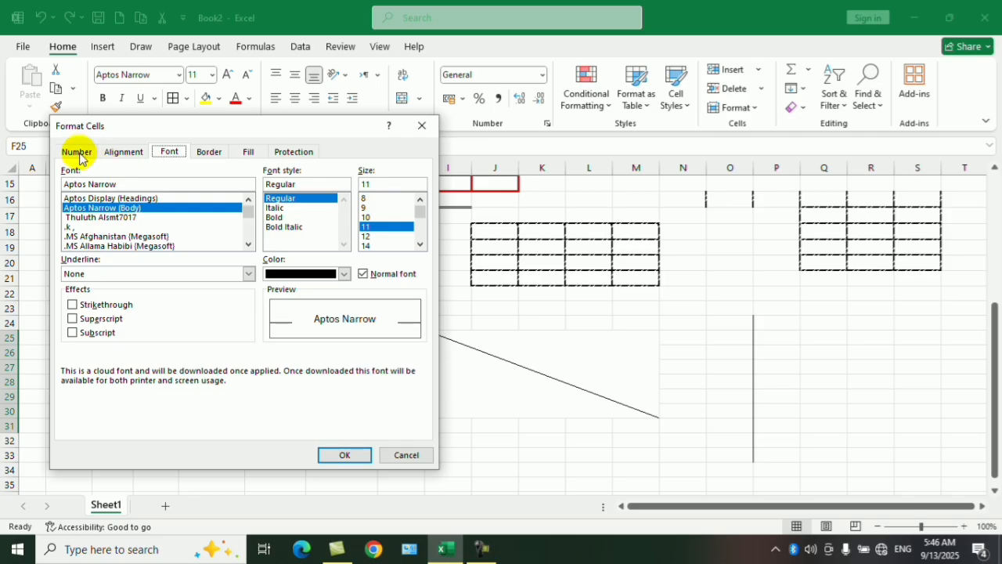
click(78, 152)
click(109, 156)
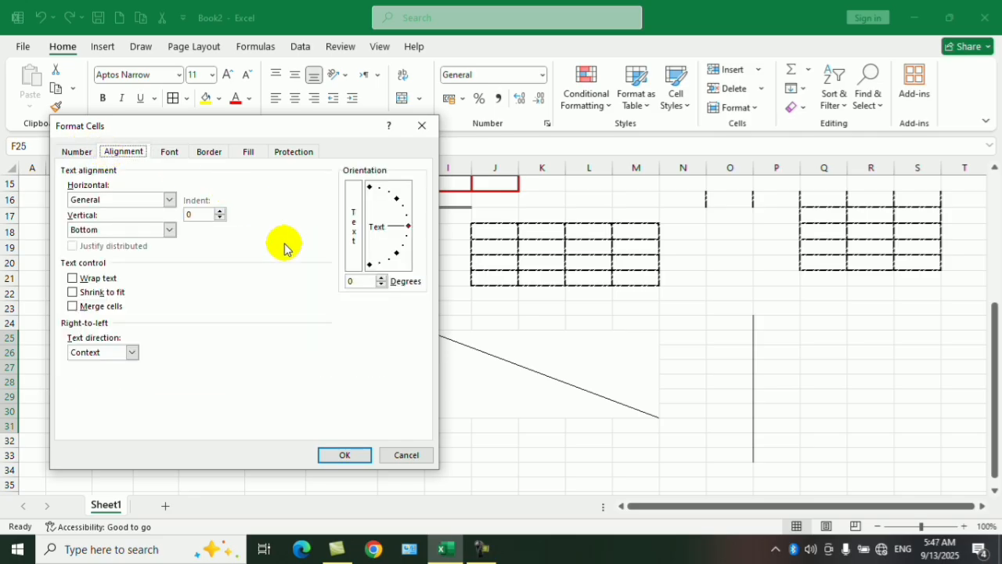
click(422, 128)
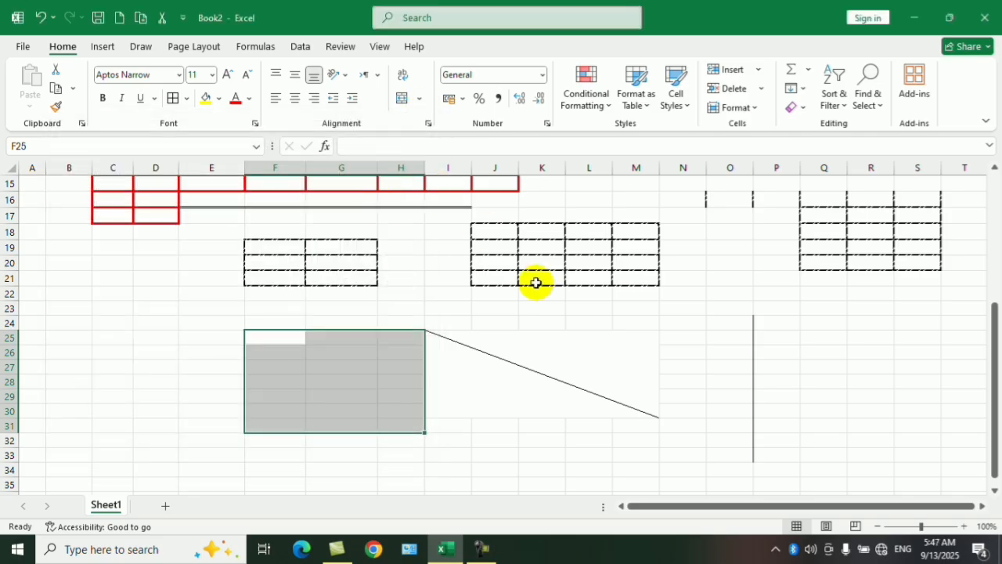
Select the salary table's header row A1:G1 and slant its text orientation to about 47 degrees.
drag(992, 309, 943, 153)
drag(342, 186, 12, 223)
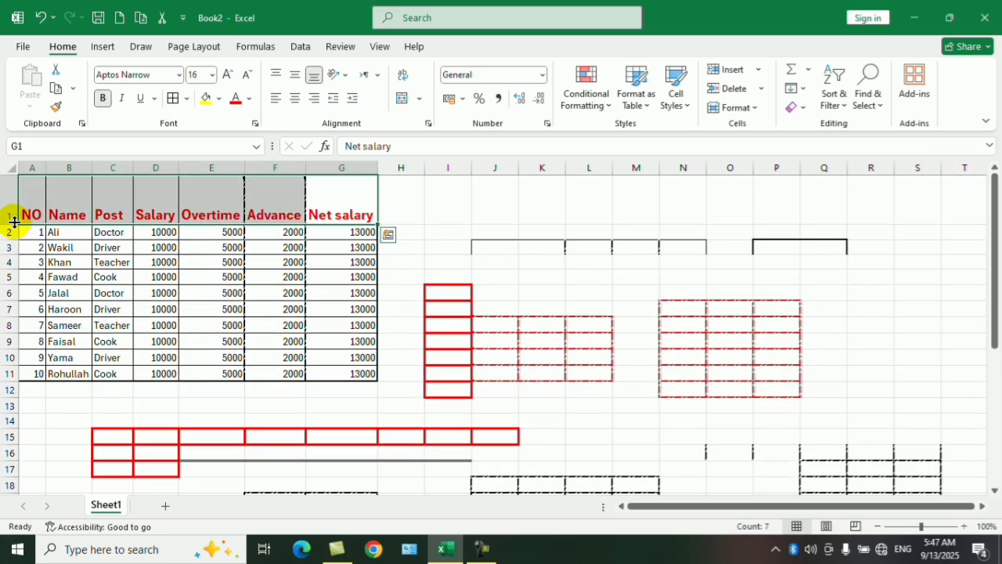
click(254, 123)
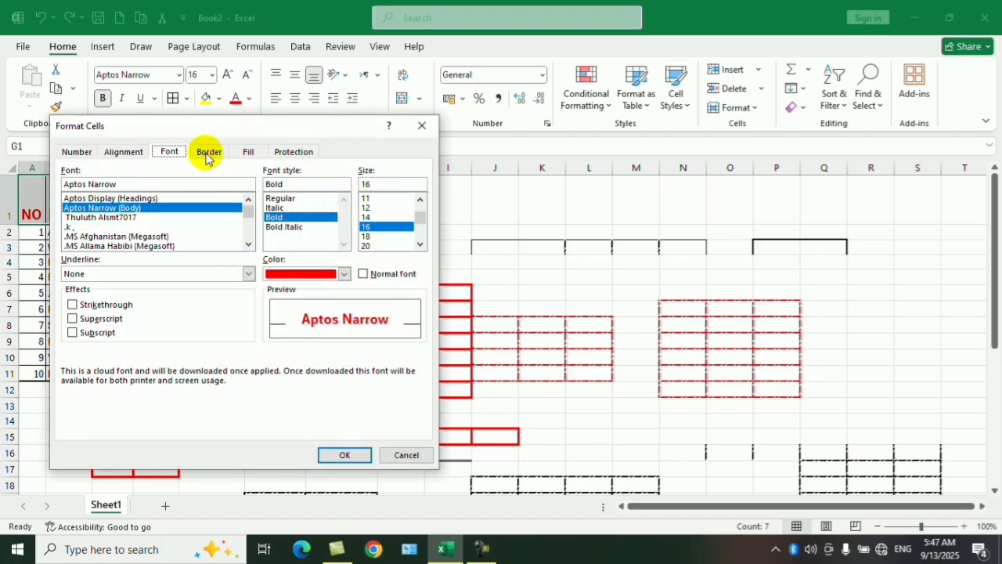
click(128, 151)
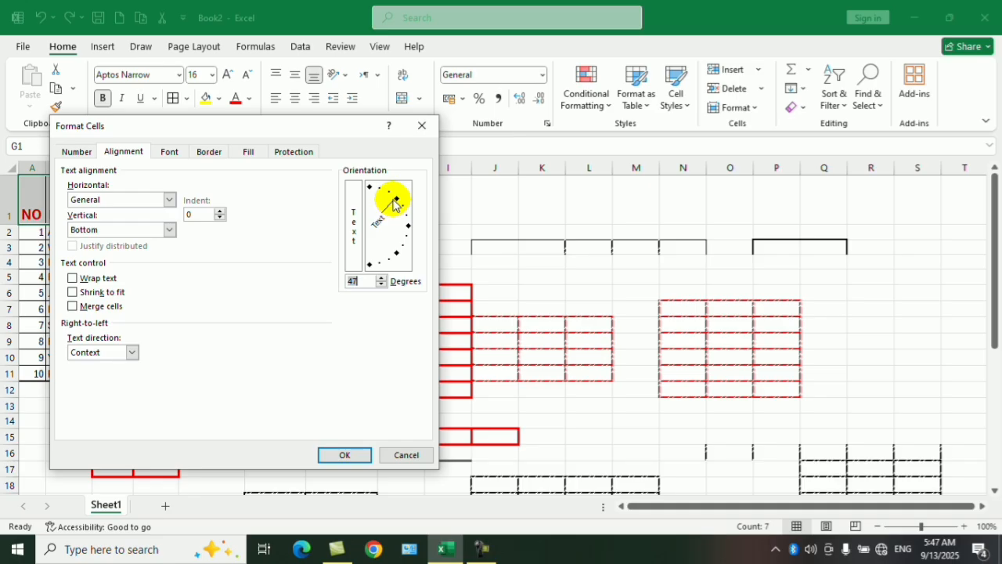
click(344, 455)
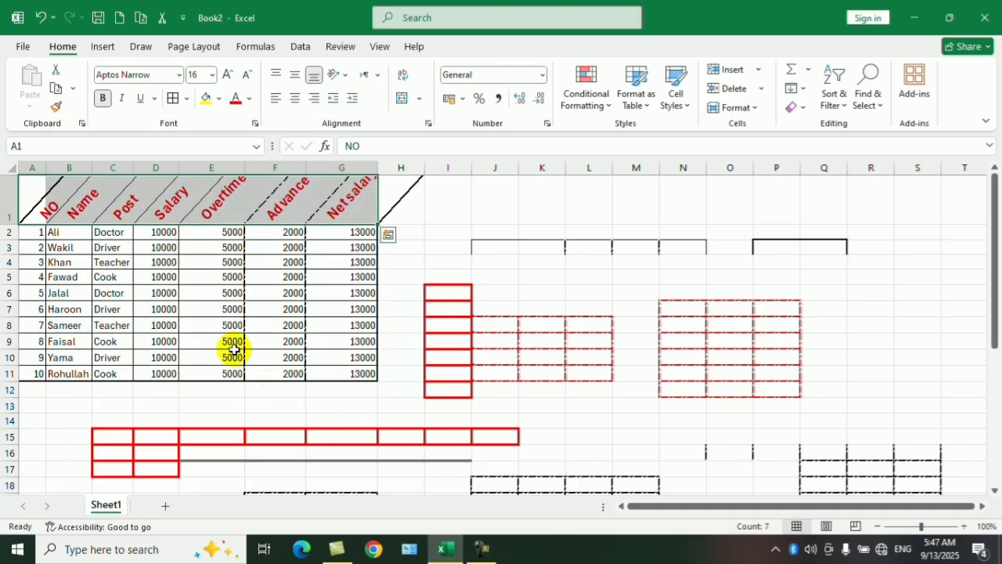
Set the text orientation of the header cells A1:G1 to 90 degrees.
click(254, 125)
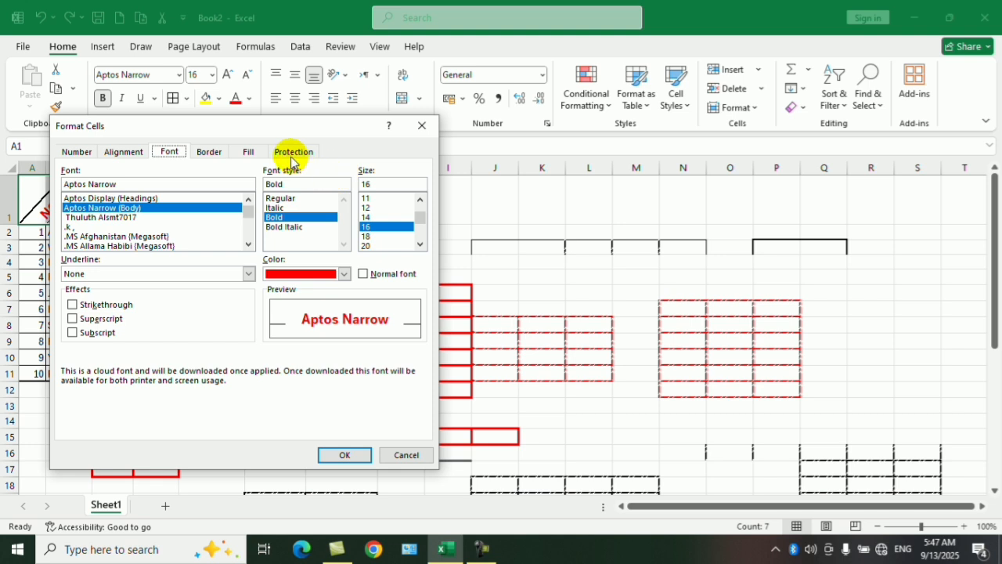
click(125, 151)
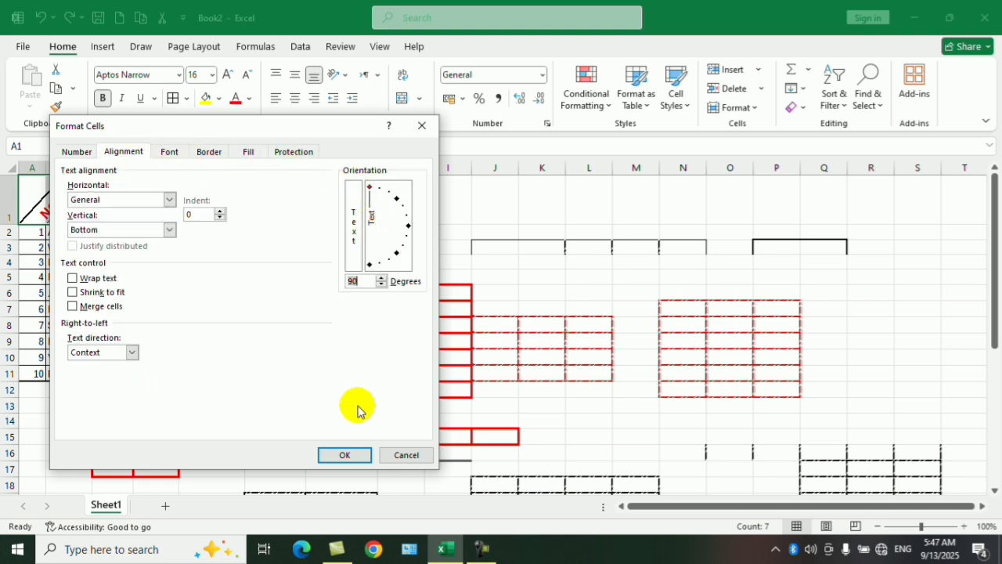
click(341, 456)
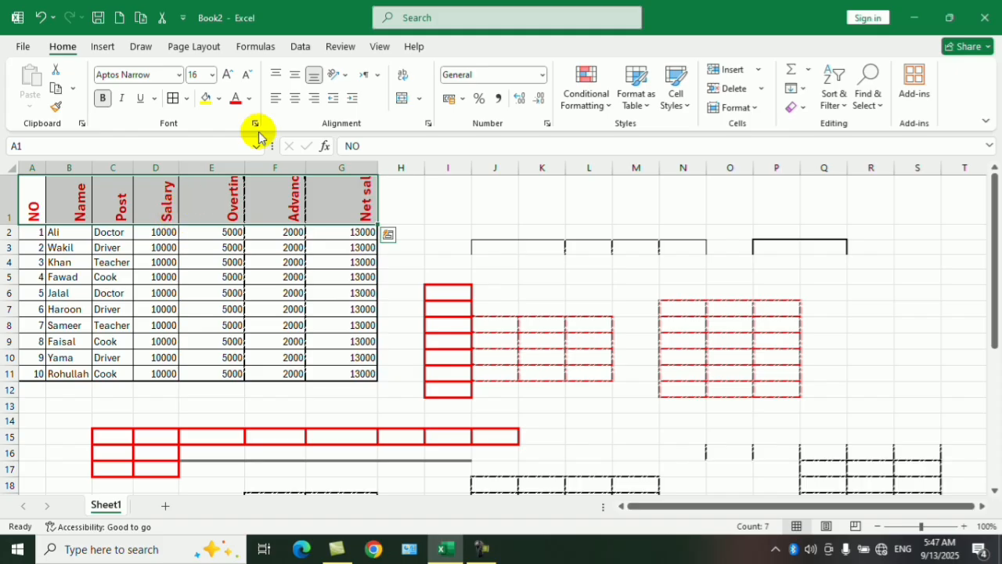
Angle the text of header cells A1:G1 clockwise and return it to the Rotate Text Up orientation.
click(346, 77)
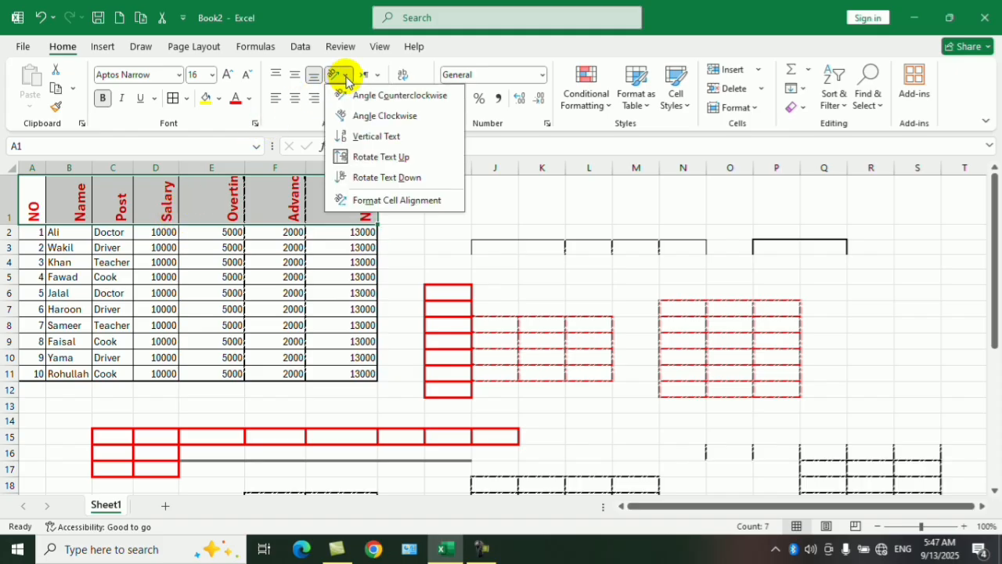
click(365, 116)
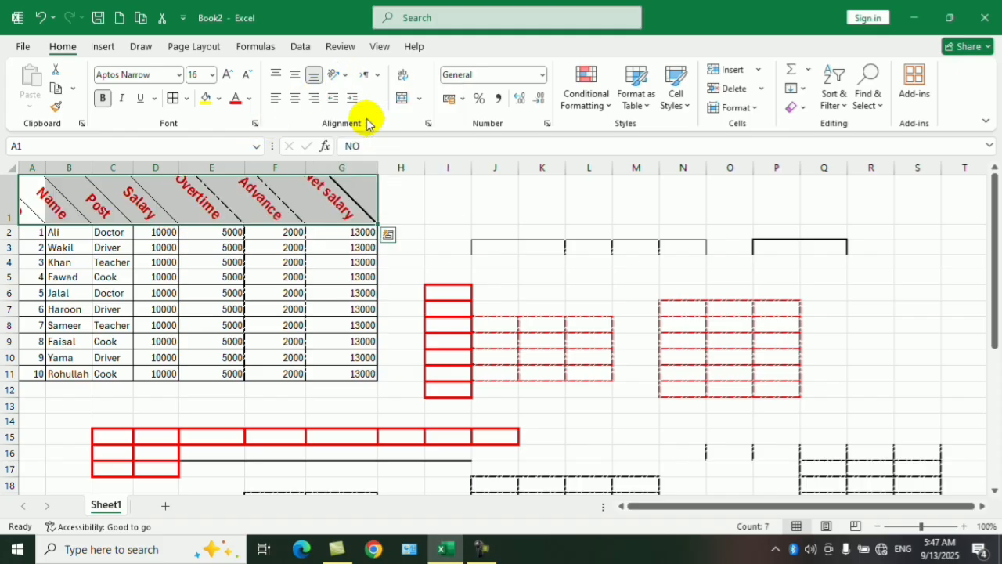
click(348, 76)
click(351, 156)
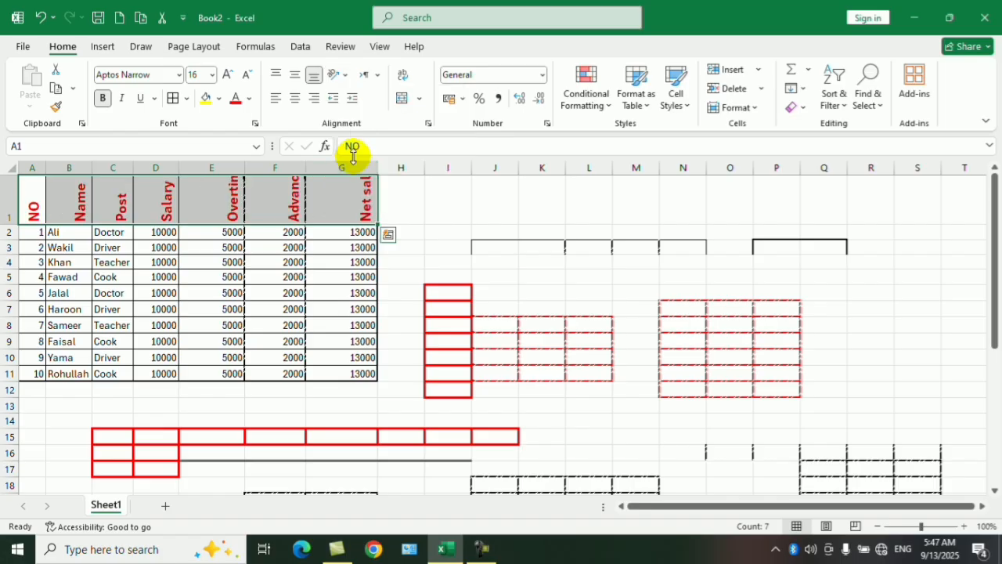
Set the orientation of header cells A1:G1 to Rotate Text Down.
click(341, 77)
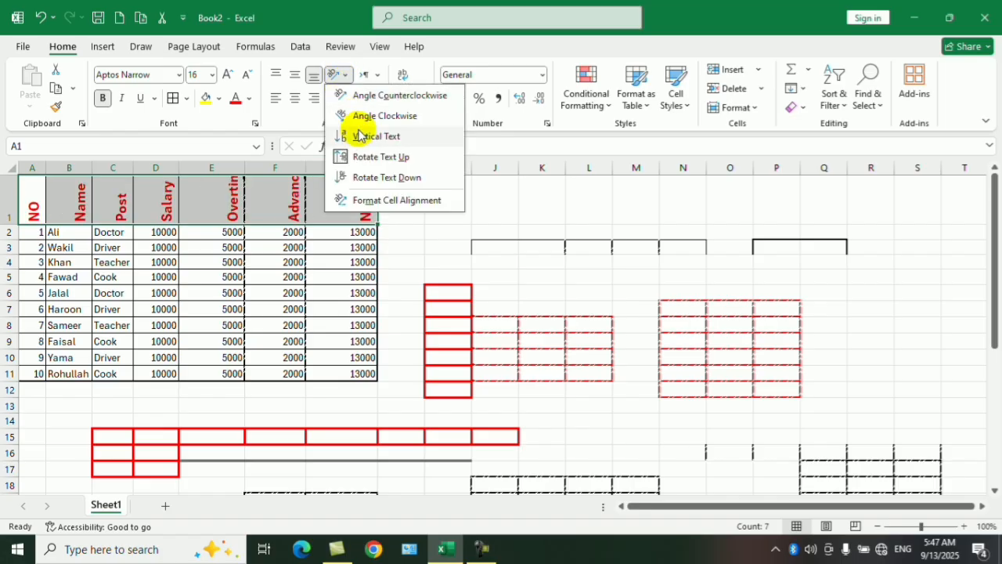
click(372, 178)
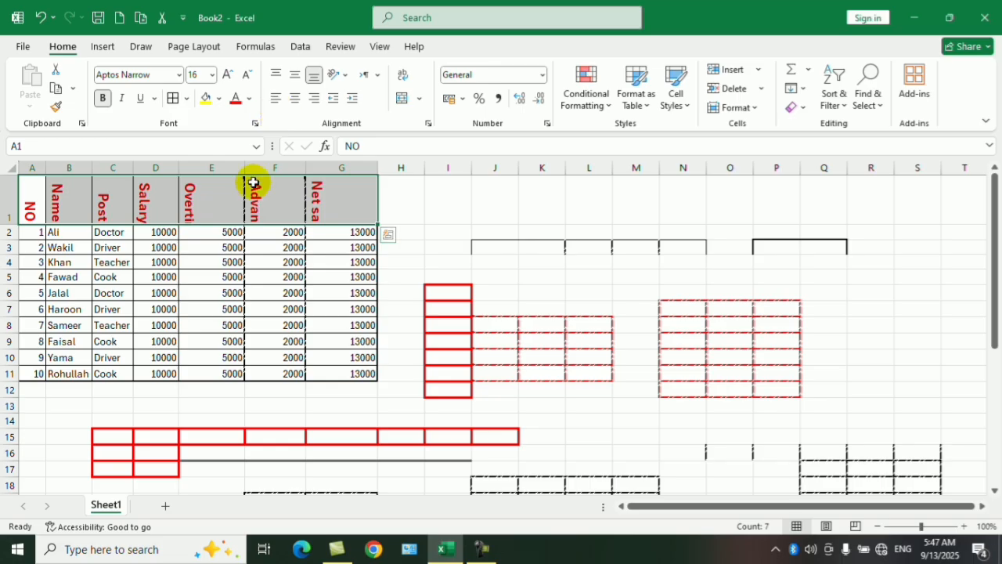
Review the Alignment and Font format settings of header cells A1:G1, including the font and size lists, and close them without changes.
click(255, 126)
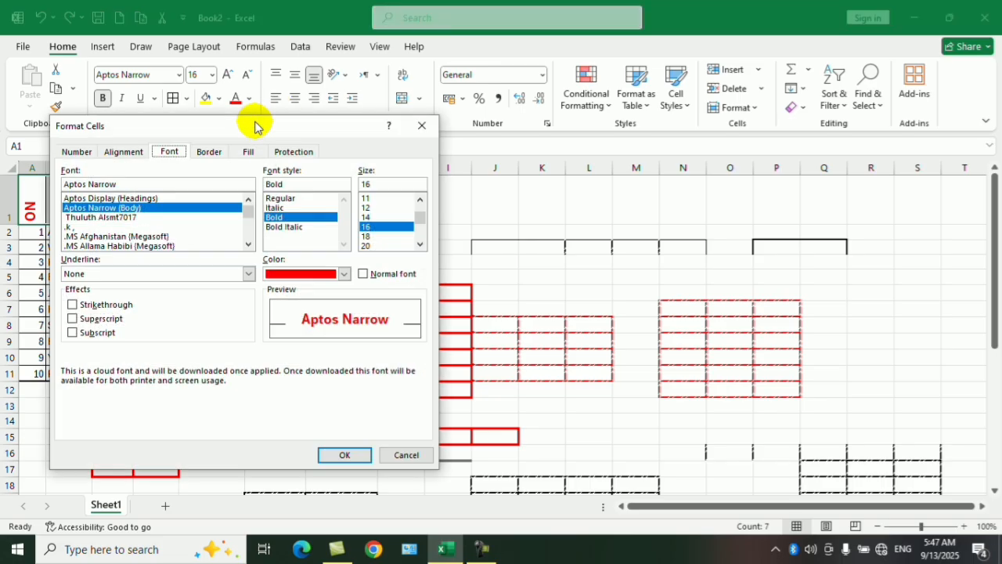
click(123, 153)
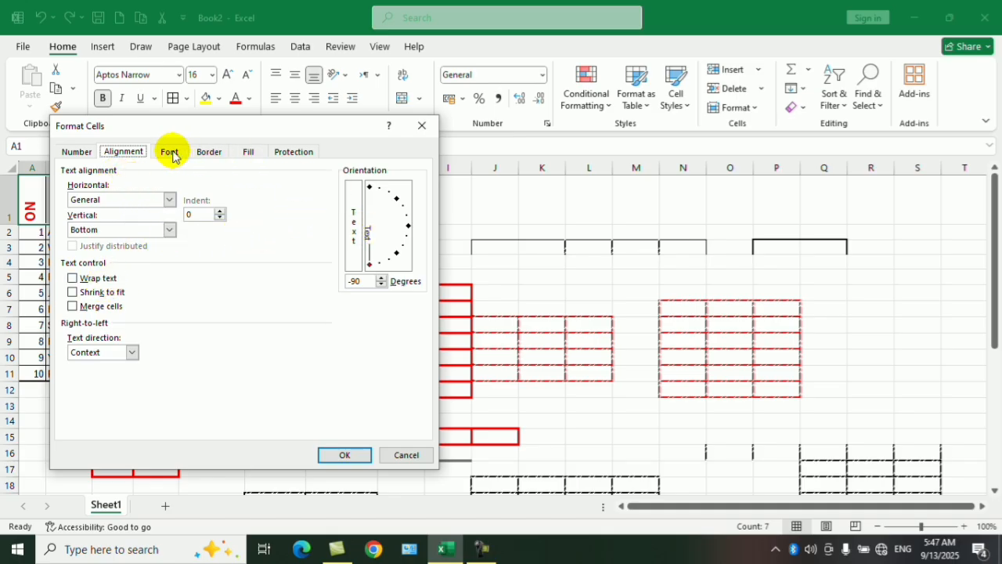
drag(217, 136, 483, 128)
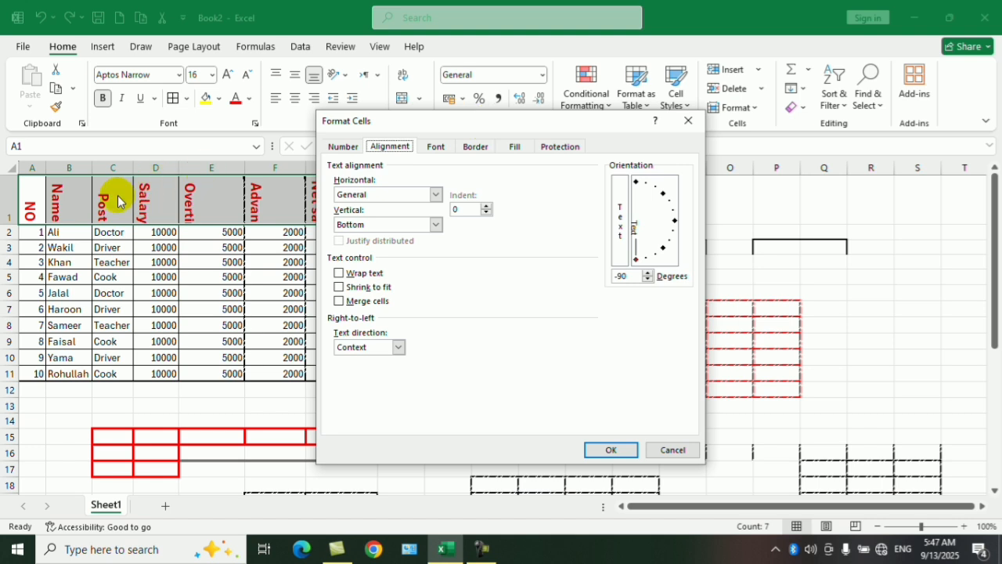
click(435, 145)
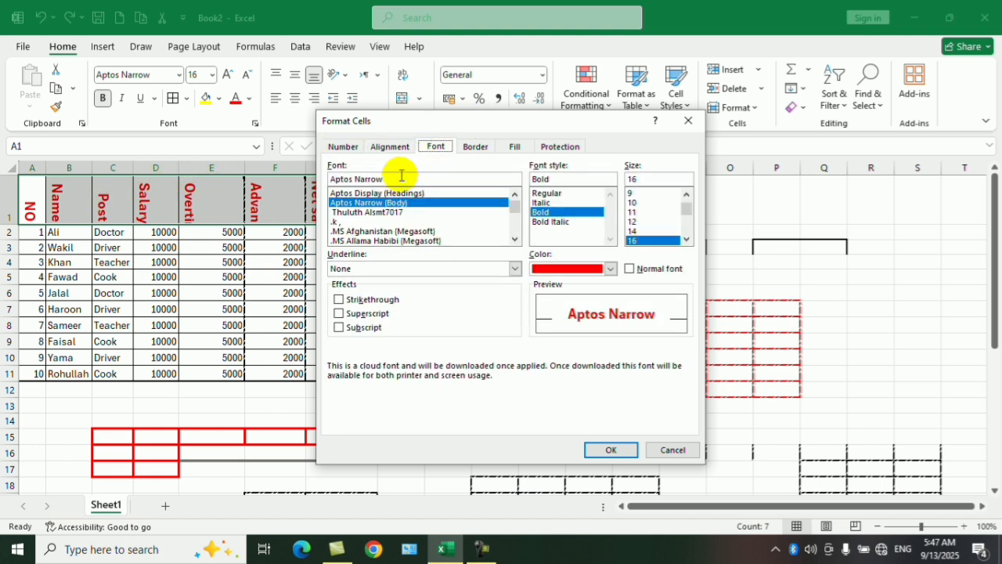
click(514, 239)
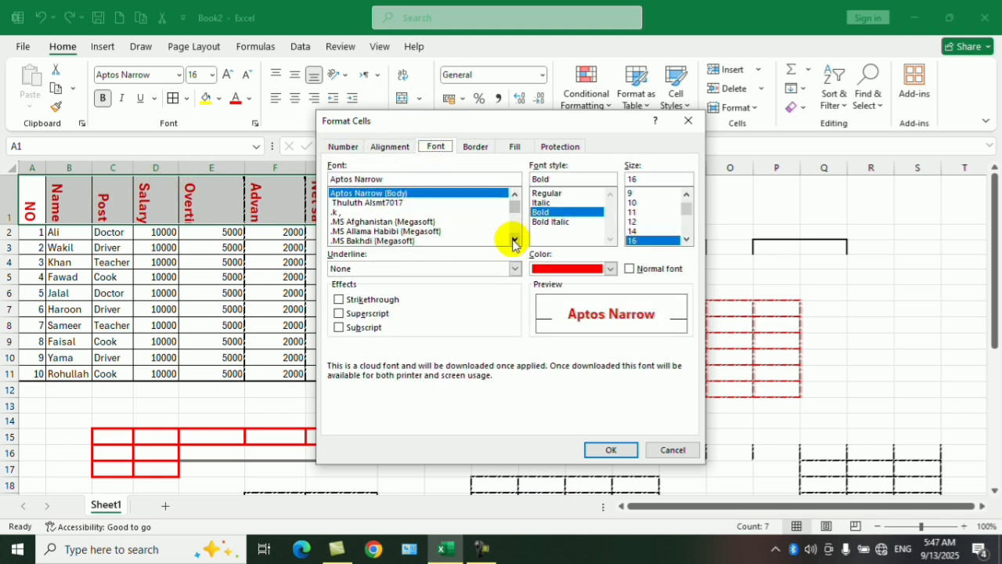
click(514, 238)
click(514, 239)
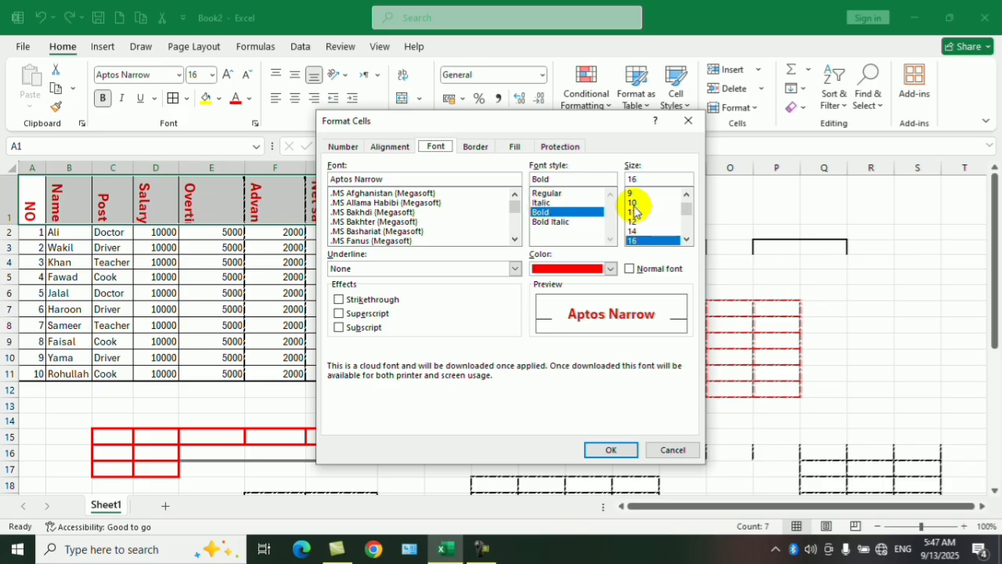
click(687, 239)
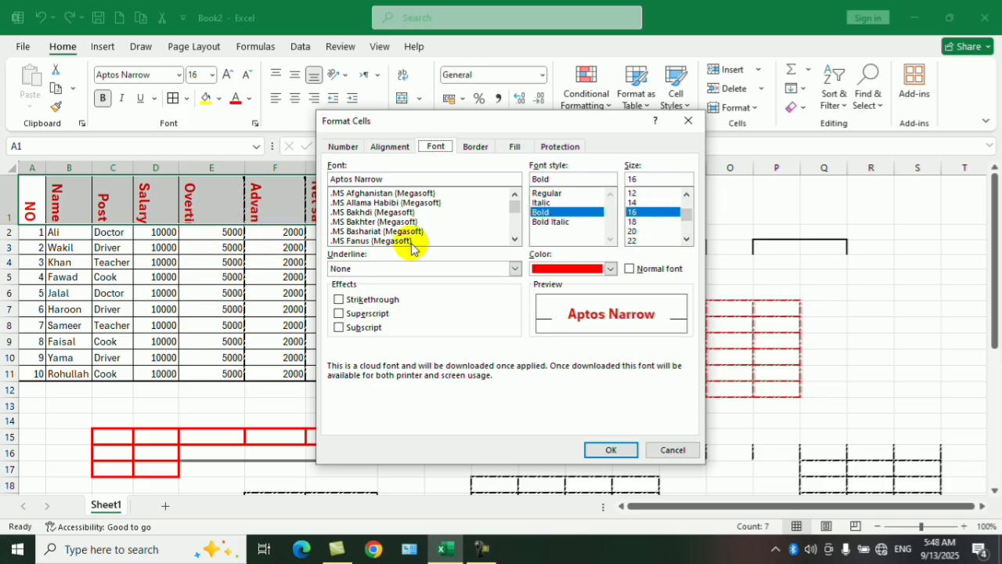
click(672, 451)
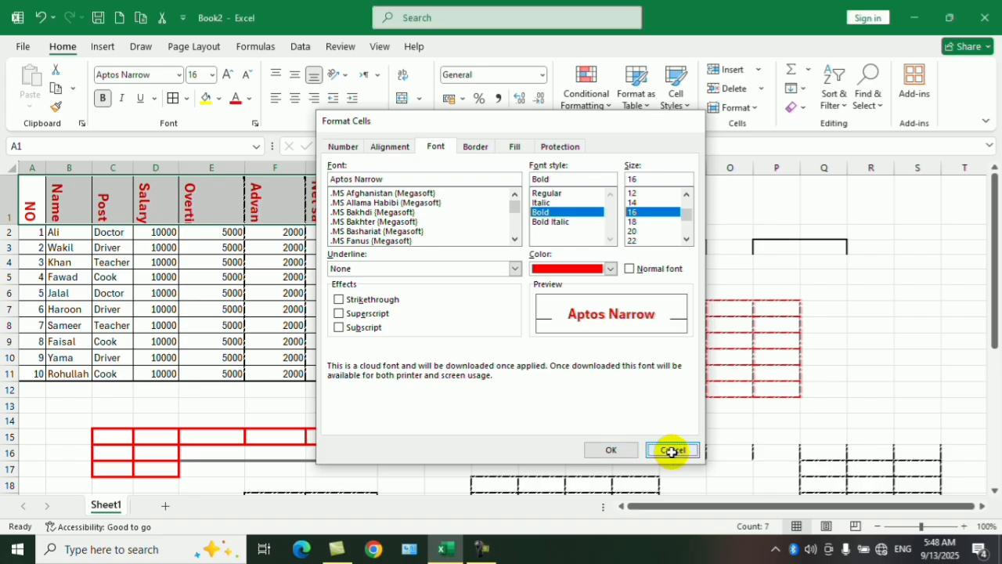
Enter H2O in the empty cell E24 below the salary table and border samples.
drag(986, 284, 962, 425)
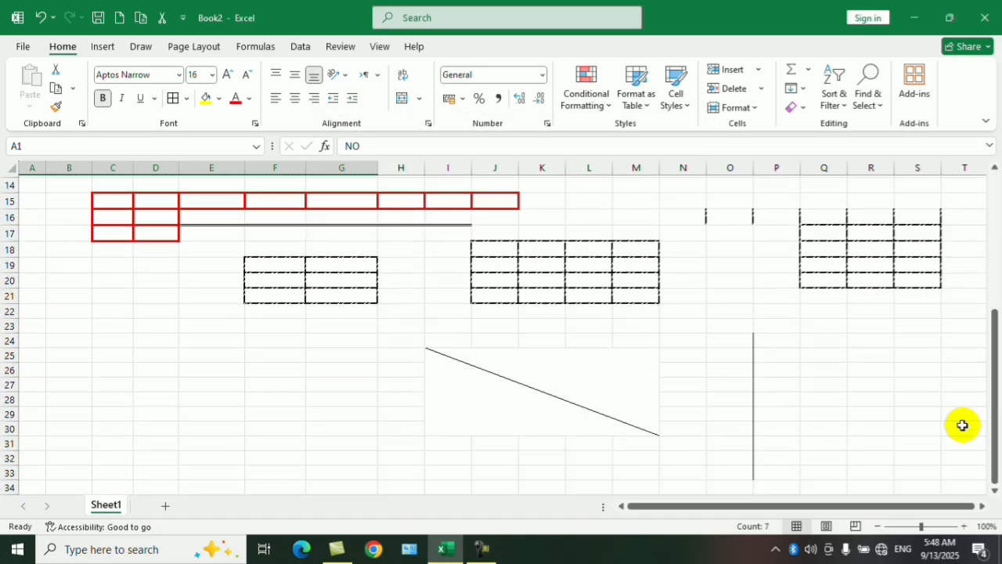
click(211, 342)
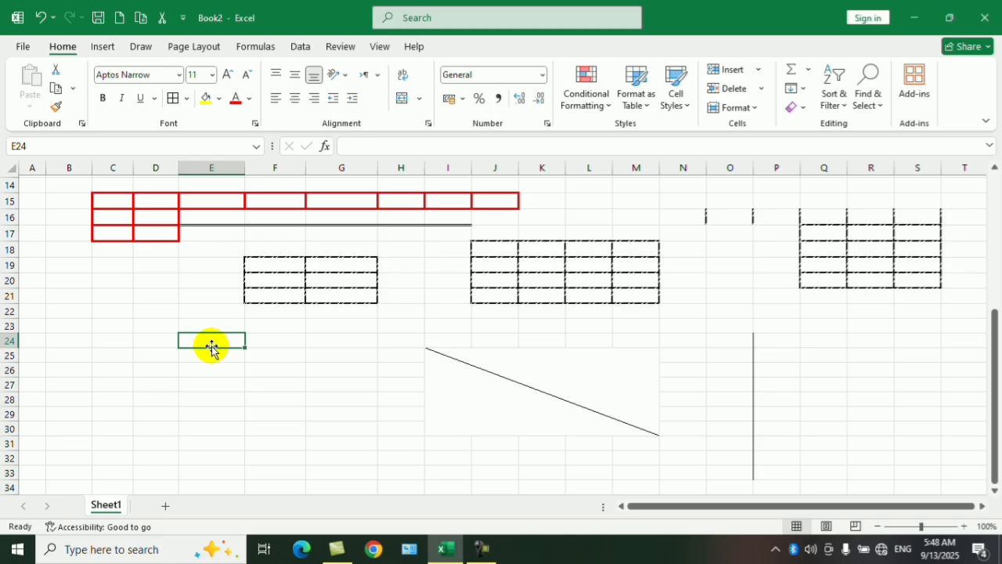
text(H)
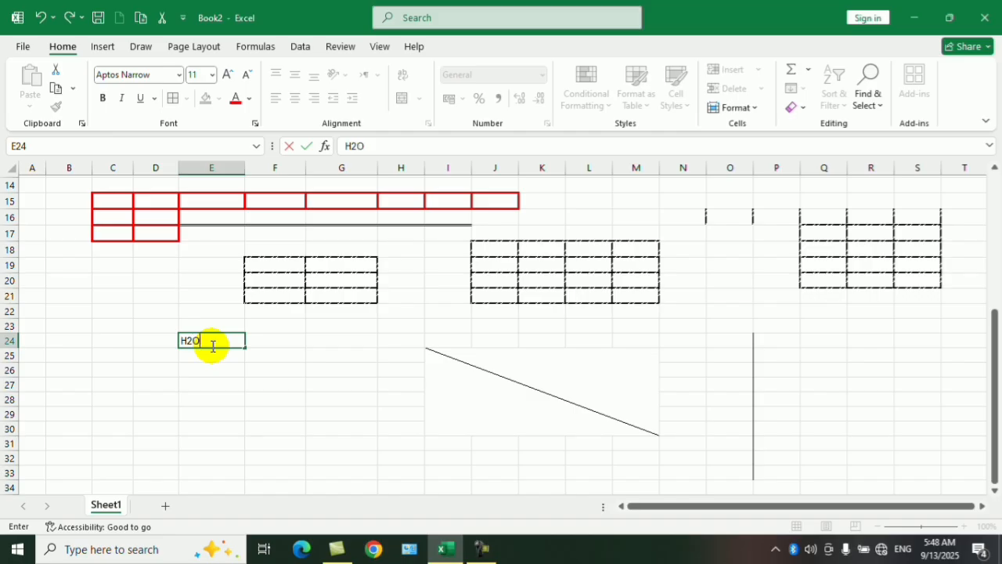
text(2O)
click(229, 396)
click(190, 340)
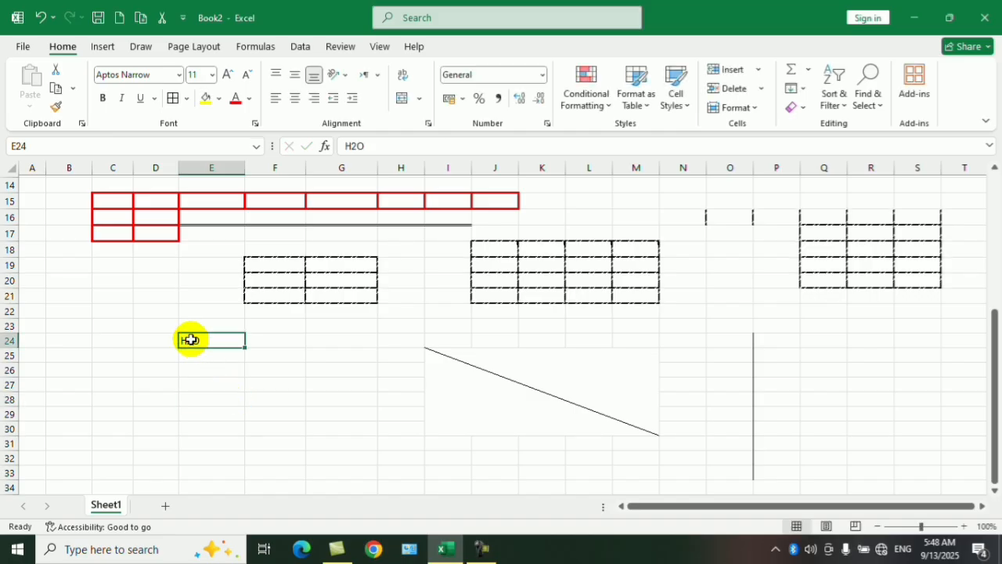
Format only the 2 of H2O in cell E24 as subscript.
click(964, 526)
click(964, 526)
click(965, 526)
click(964, 526)
click(964, 526)
click(964, 526)
click(965, 526)
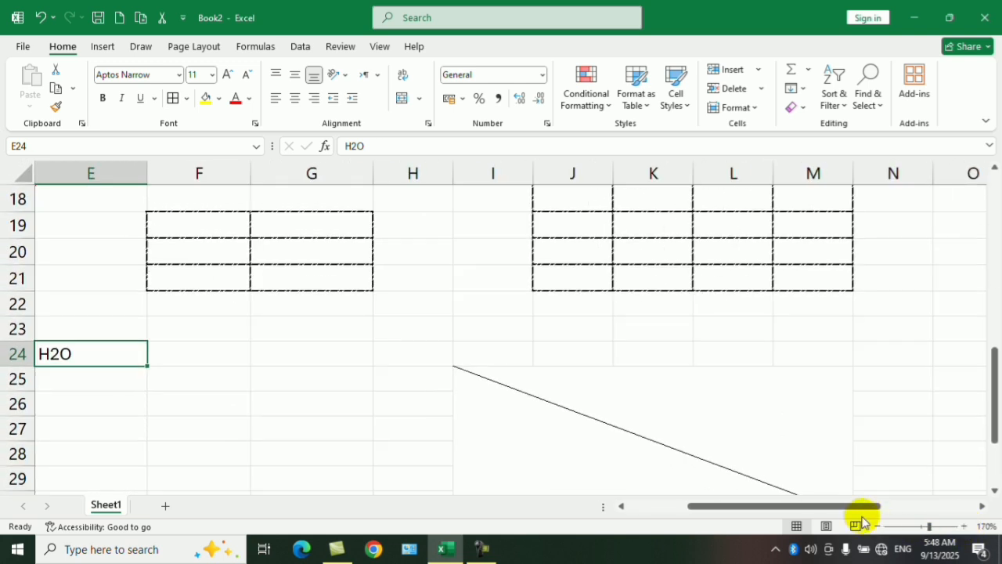
drag(861, 521, 649, 509)
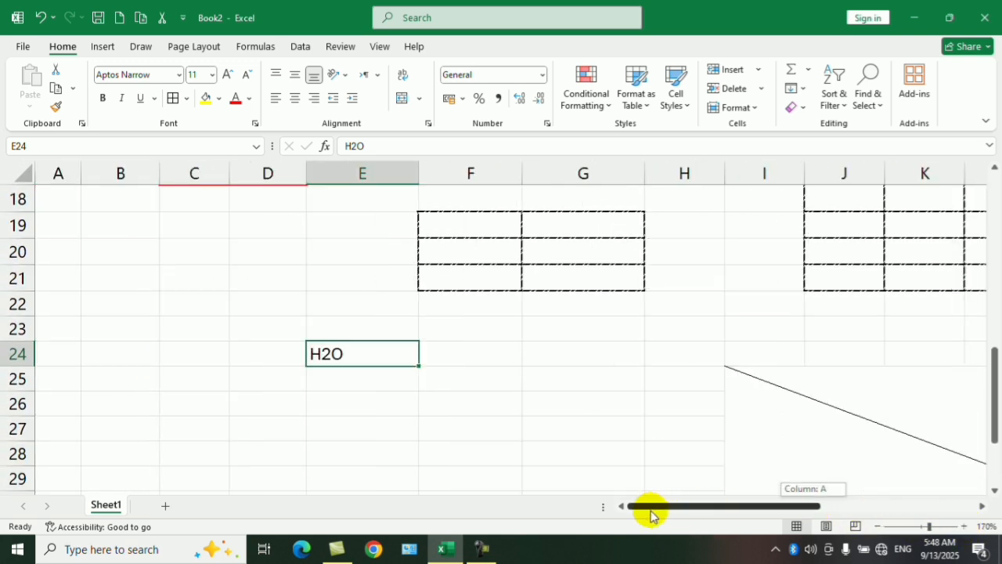
click(346, 380)
click(340, 349)
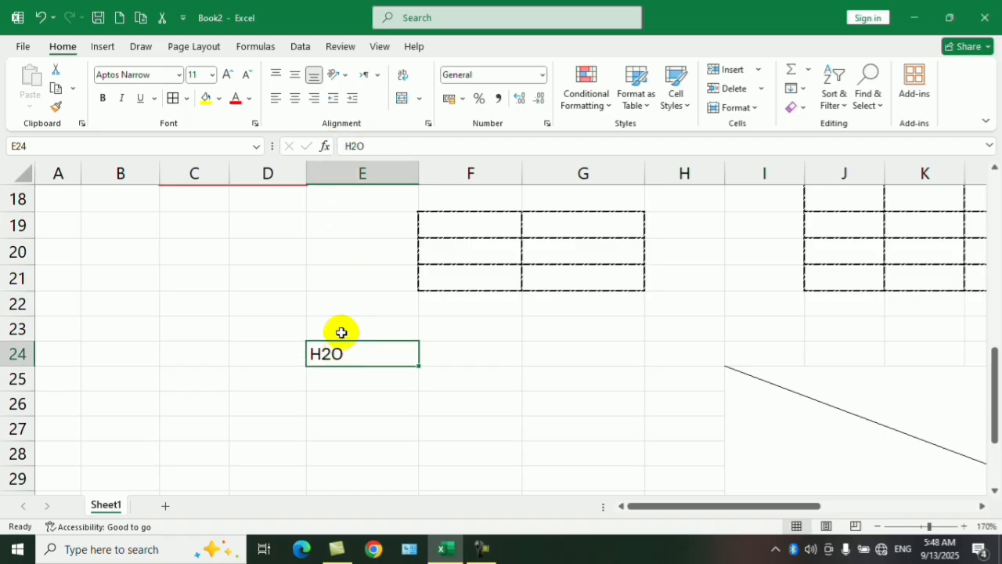
double_click(330, 354)
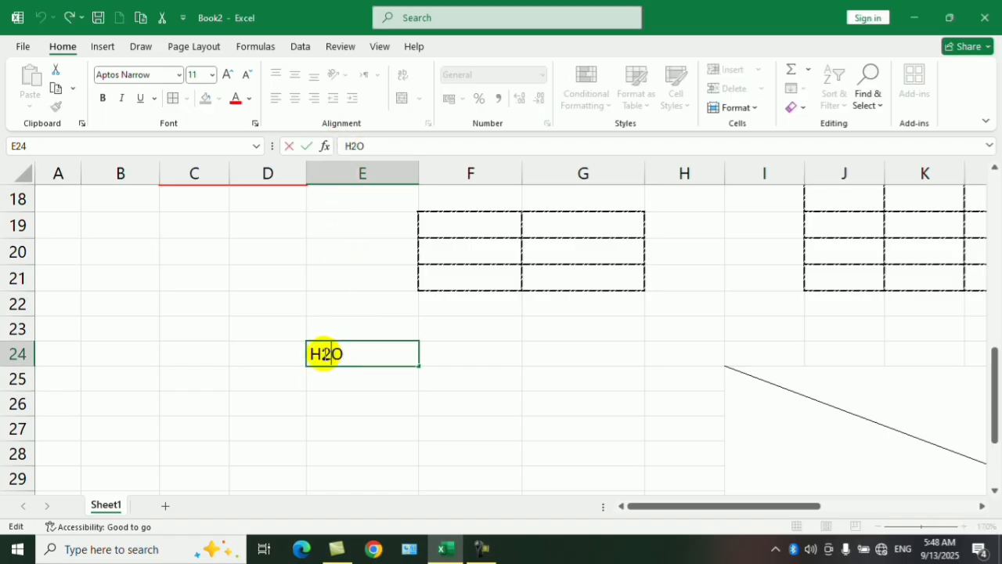
drag(330, 354, 323, 354)
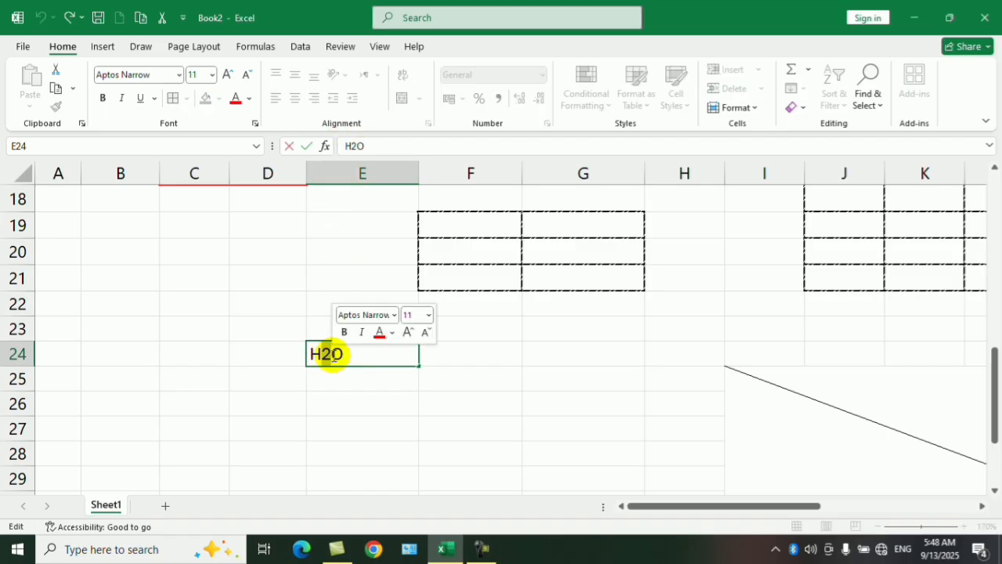
click(255, 123)
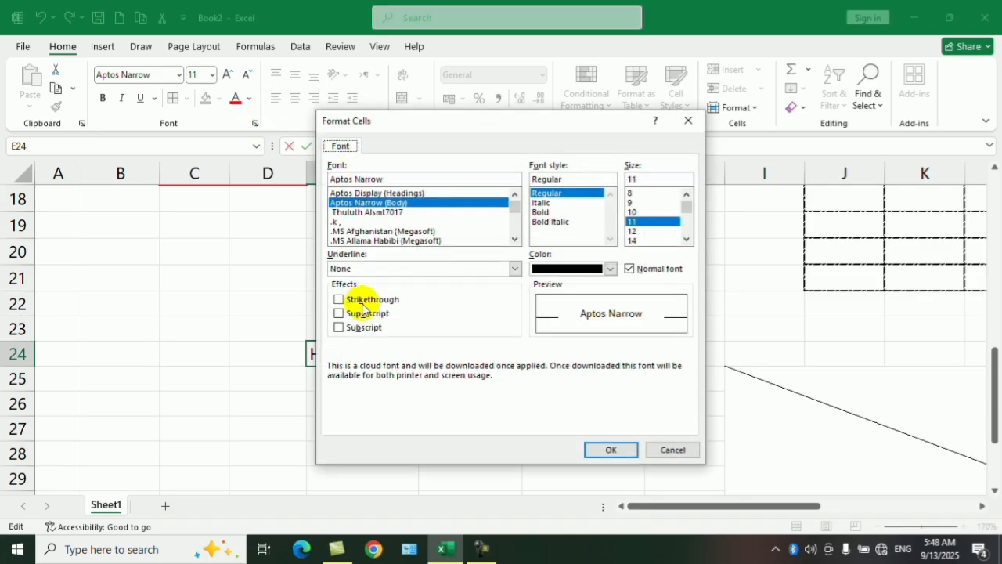
drag(447, 123, 643, 127)
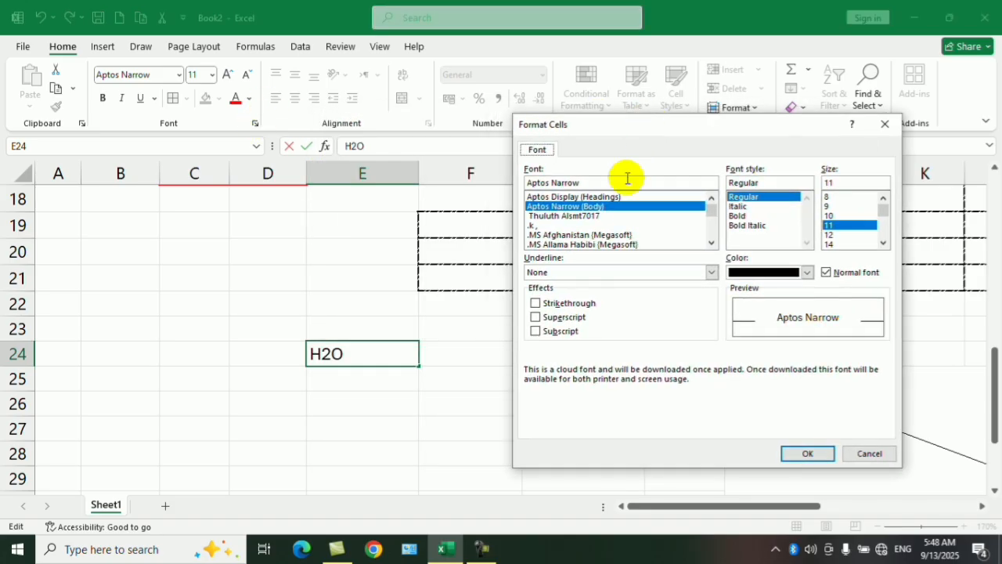
click(547, 335)
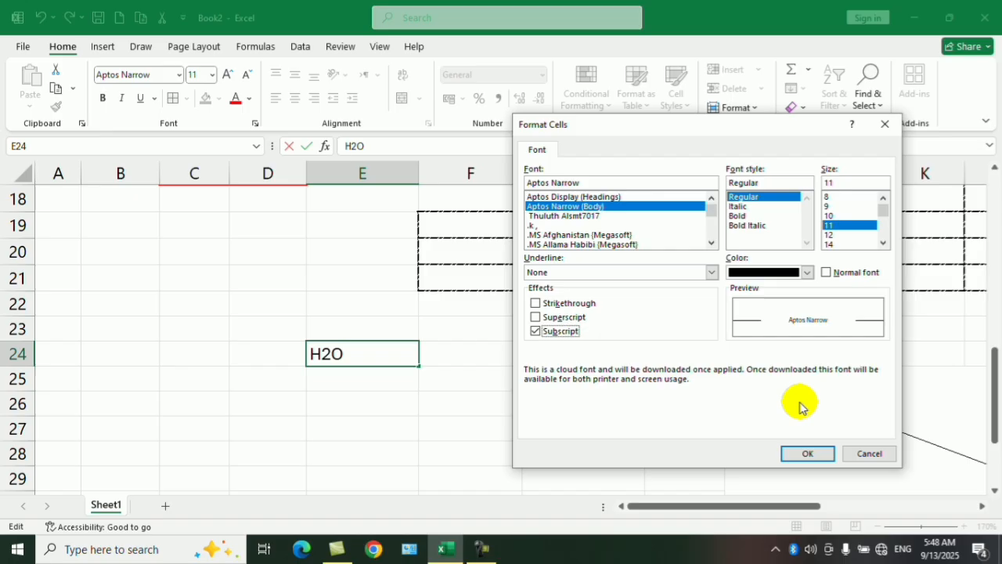
click(809, 453)
click(468, 378)
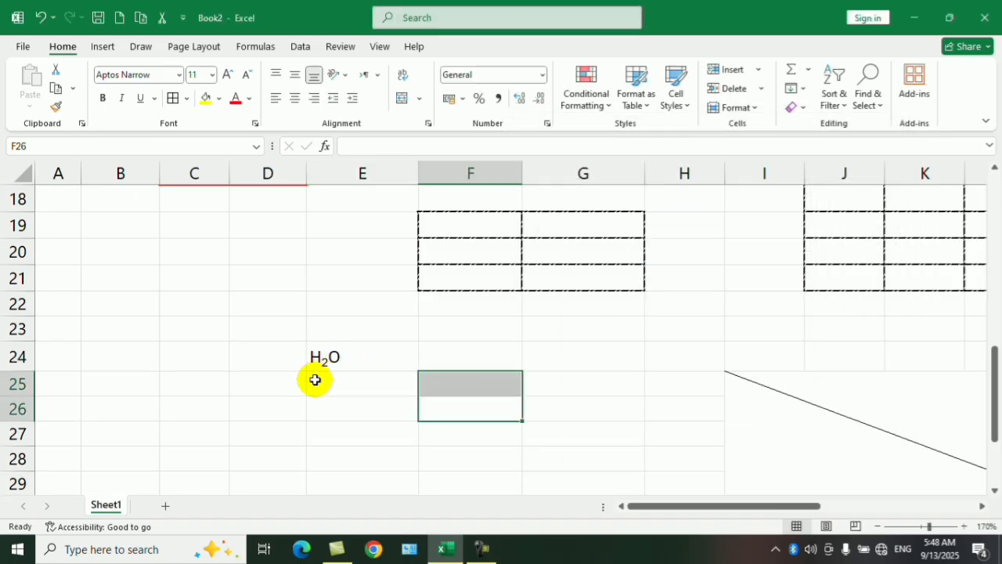
Enter 22 in cell E25, directly below the water formula.
click(353, 391)
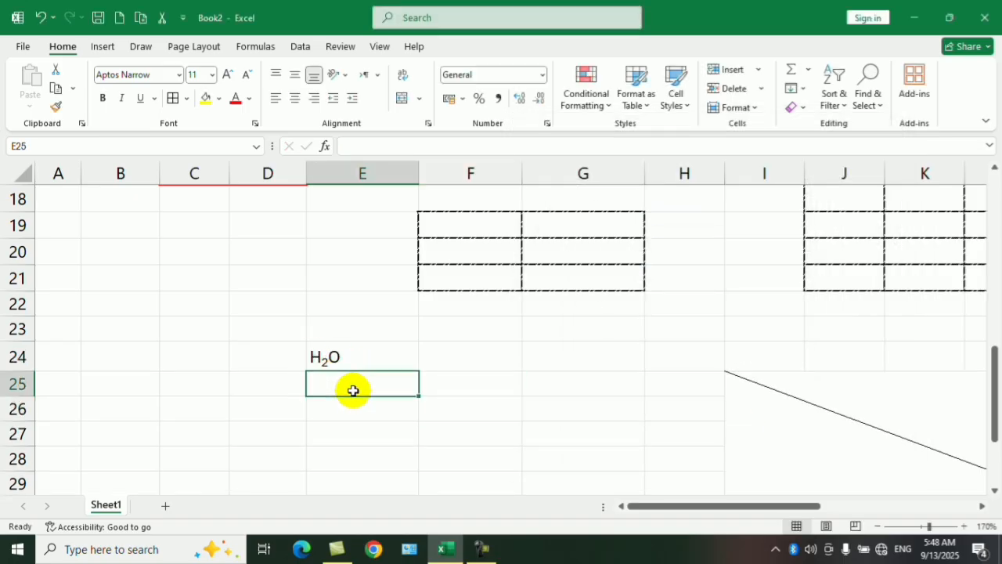
text(22)
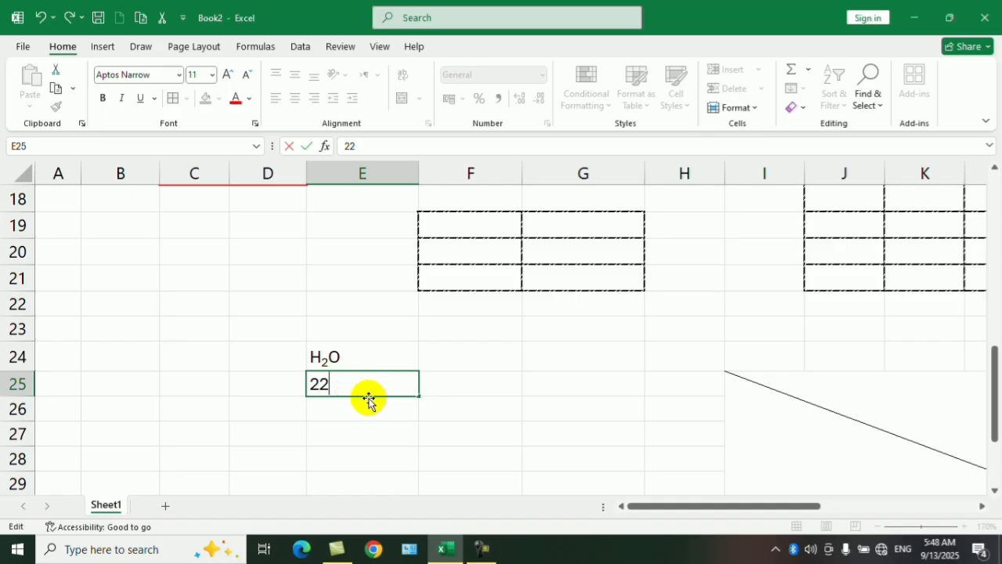
key(Return)
key(Return)
click(335, 381)
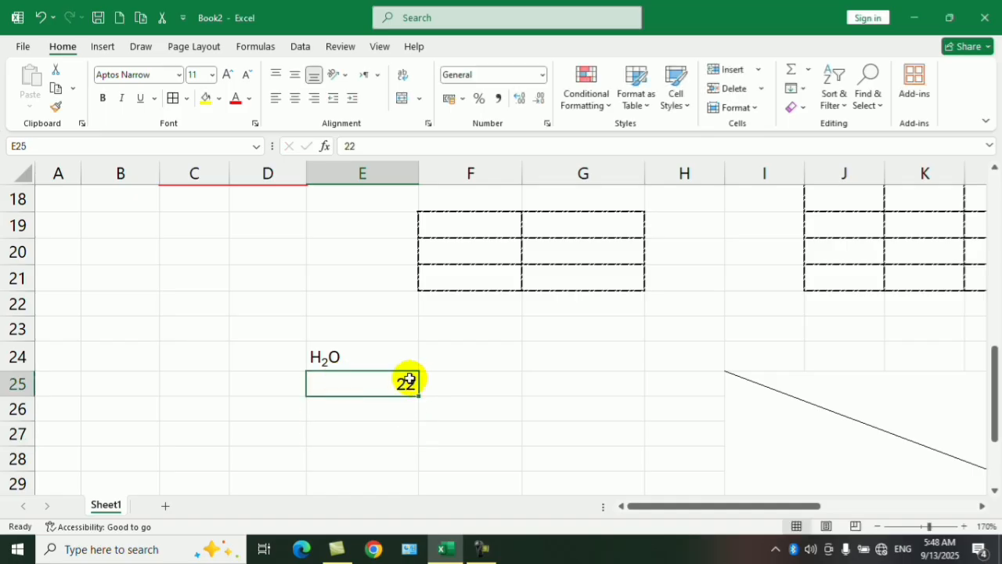
Try to format the second digit of 22 in cell E25 as superscript.
drag(409, 380, 417, 384)
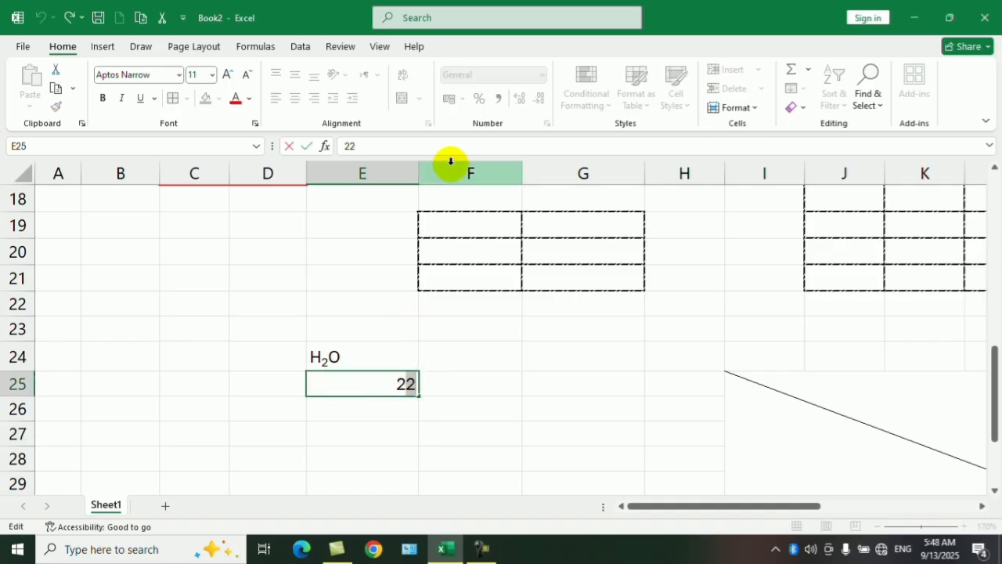
click(255, 126)
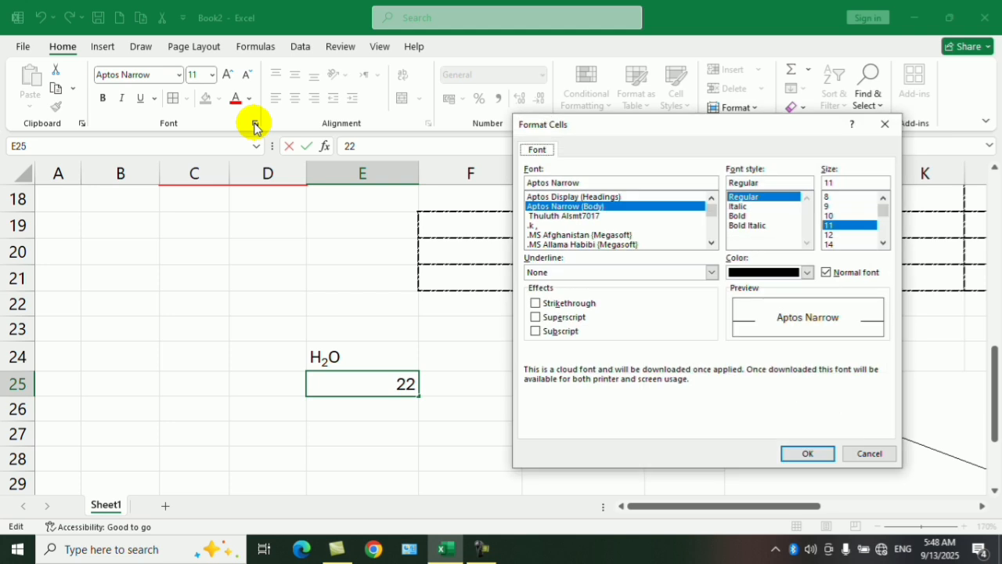
drag(792, 128, 590, 90)
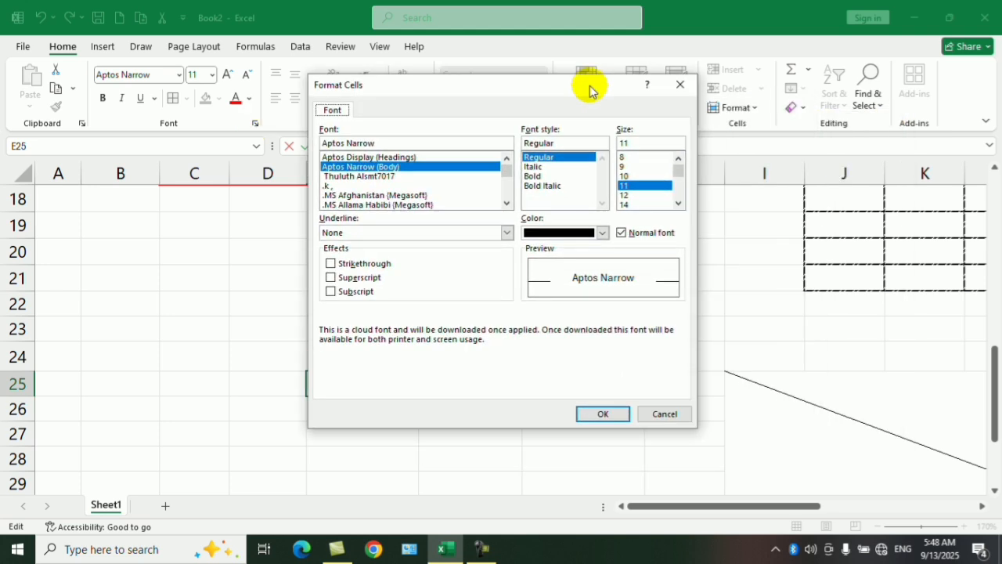
click(354, 281)
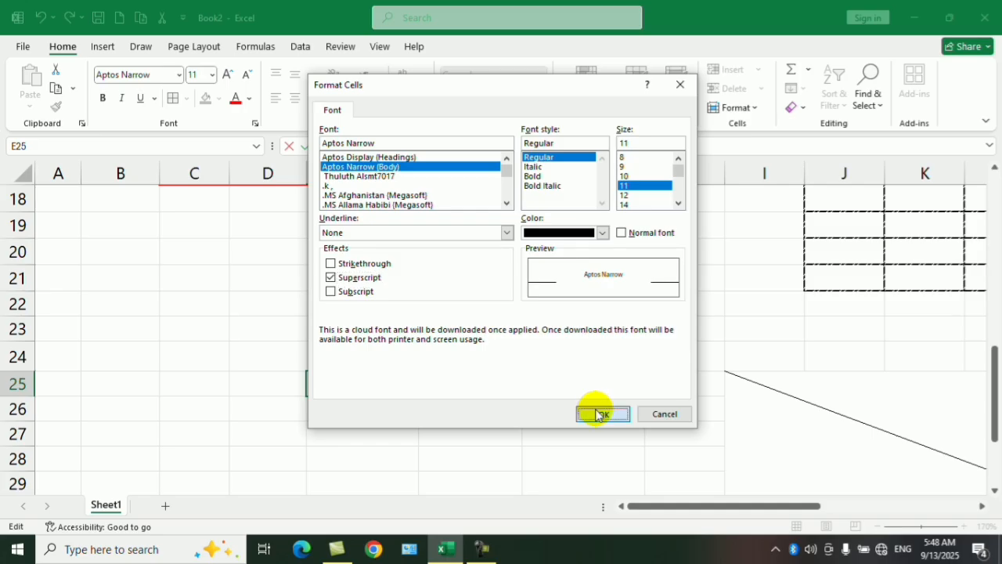
click(597, 414)
click(545, 385)
Apply superscript again to only the second digit of 22 in cell E25 and finish editing the cell.
click(407, 385)
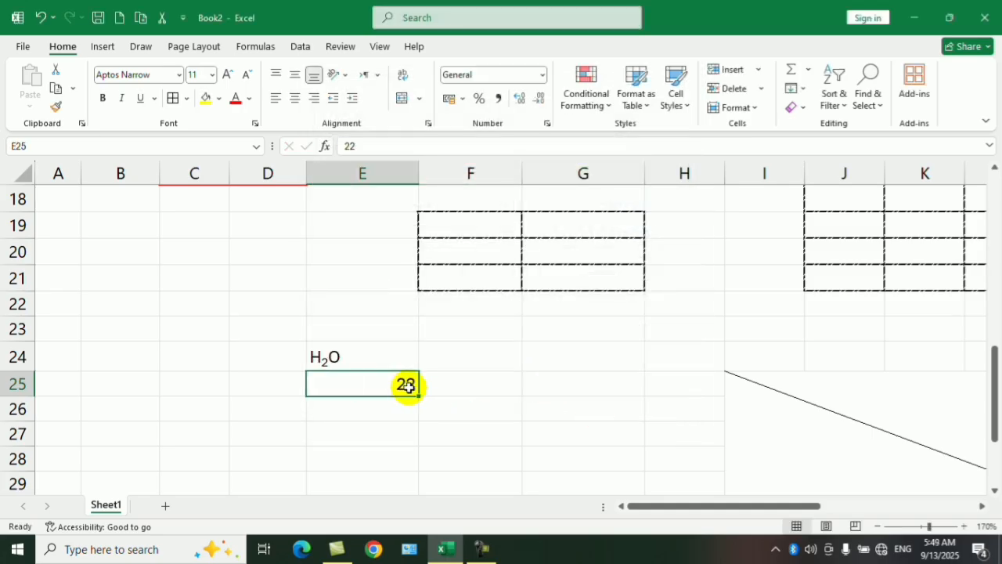
double_click(407, 384)
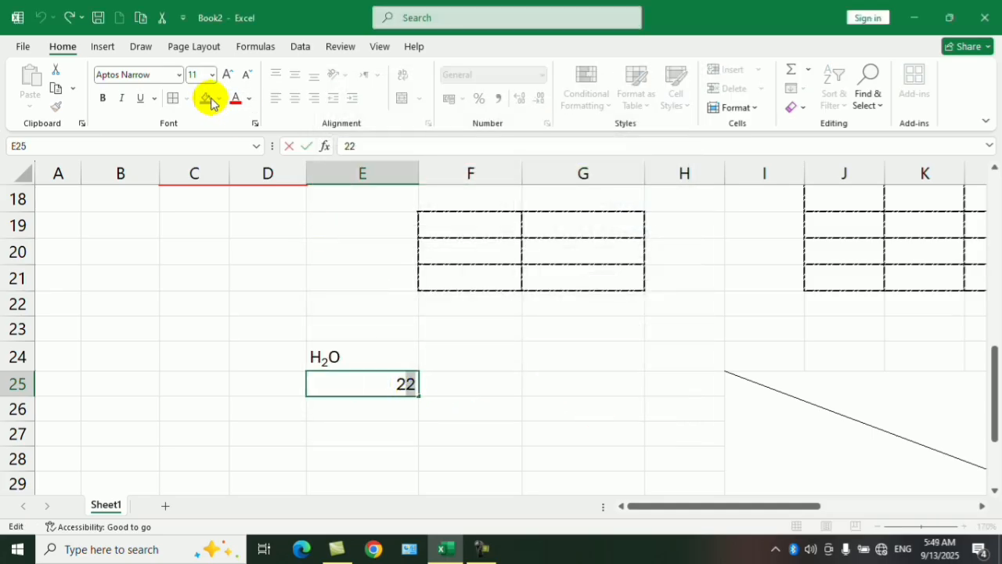
click(255, 123)
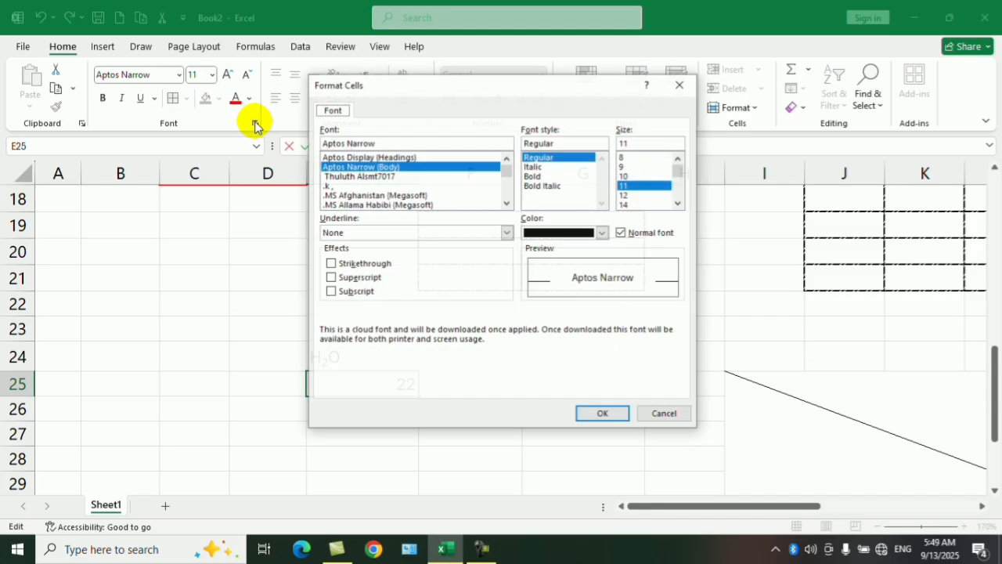
click(331, 277)
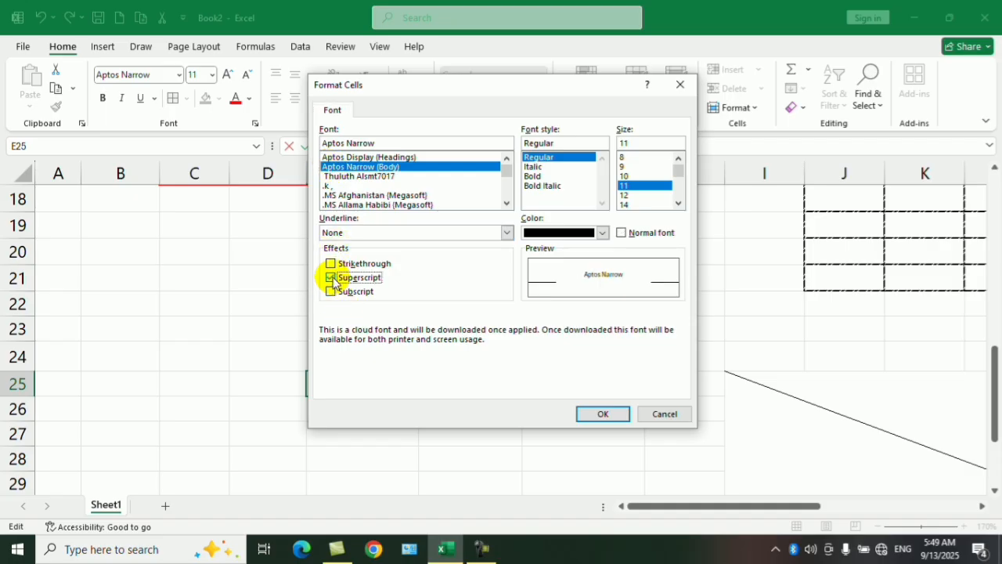
click(602, 414)
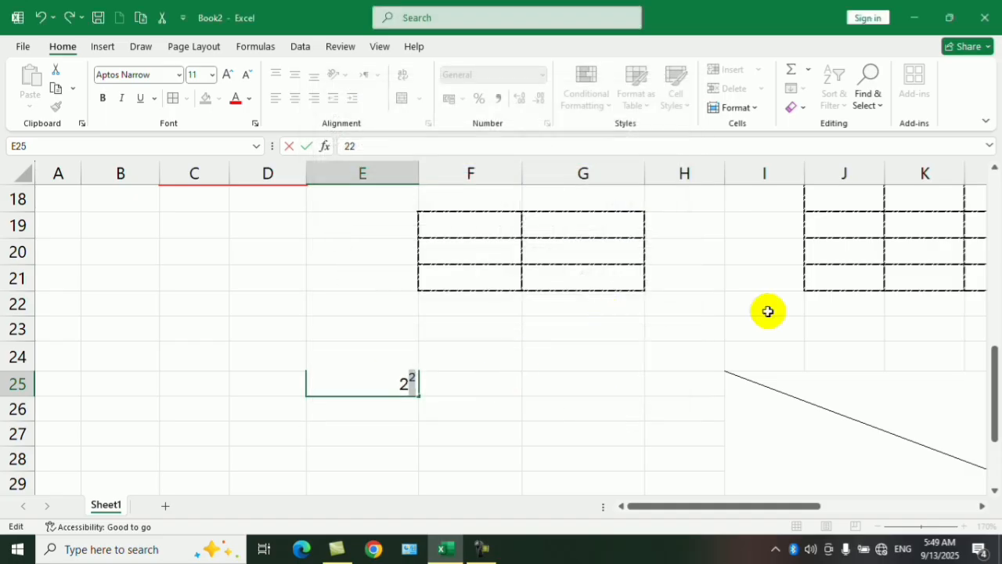
drag(994, 384, 966, 196)
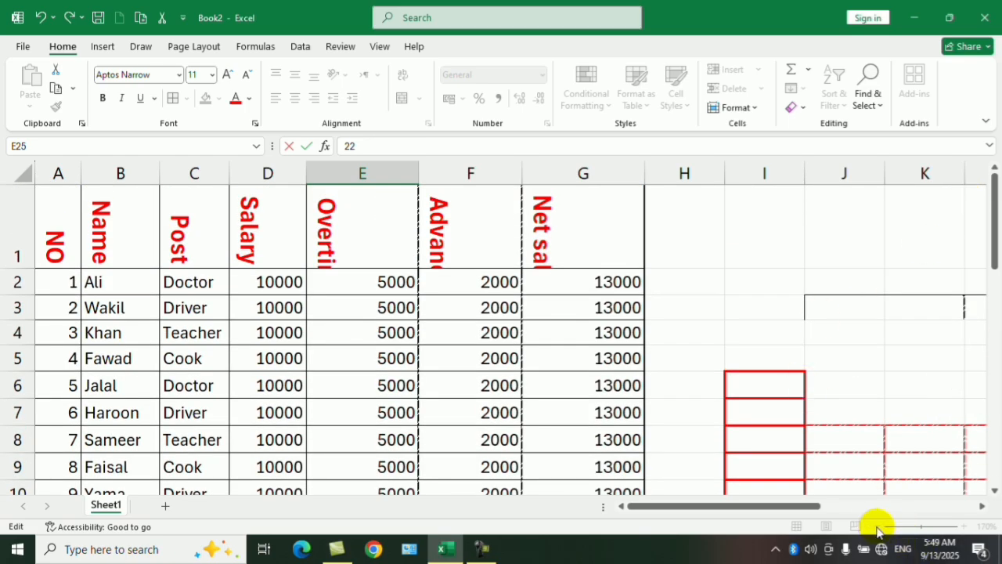
click(853, 410)
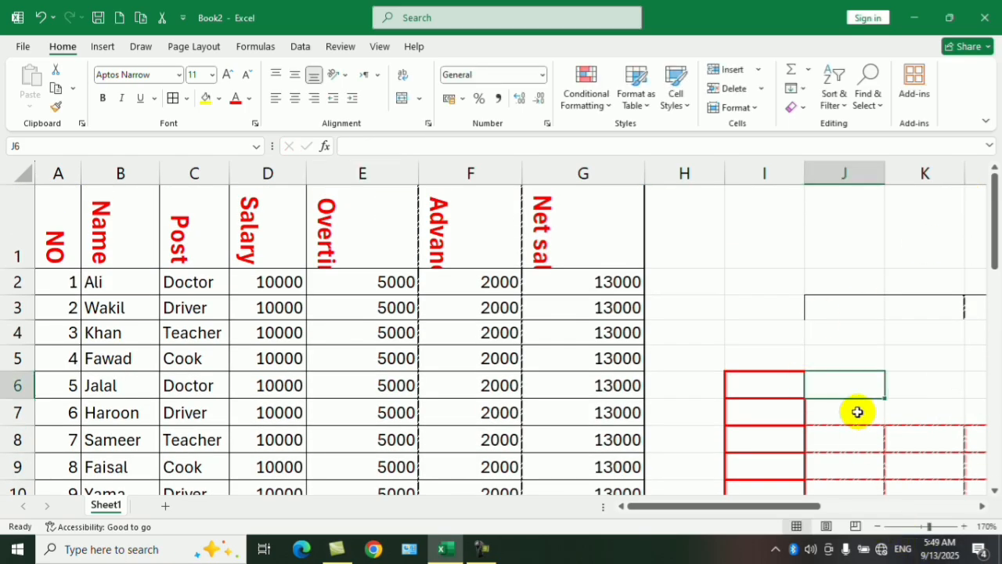
Examine the border choices and the alignment, font and border settings, including line colours, for empty cell I2 without applying any.
click(878, 526)
click(878, 526)
click(877, 526)
click(878, 526)
click(877, 526)
click(877, 526)
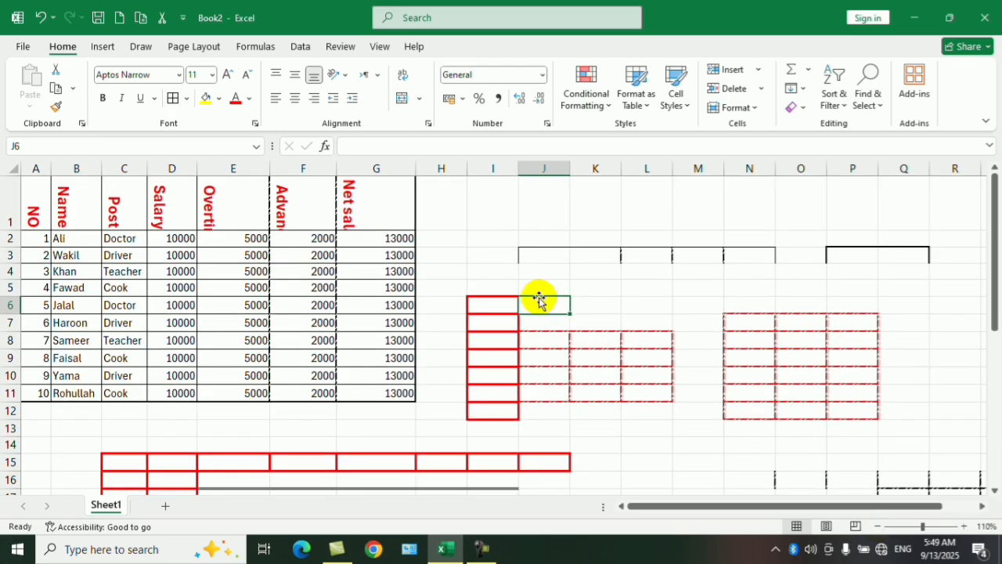
click(479, 241)
click(185, 98)
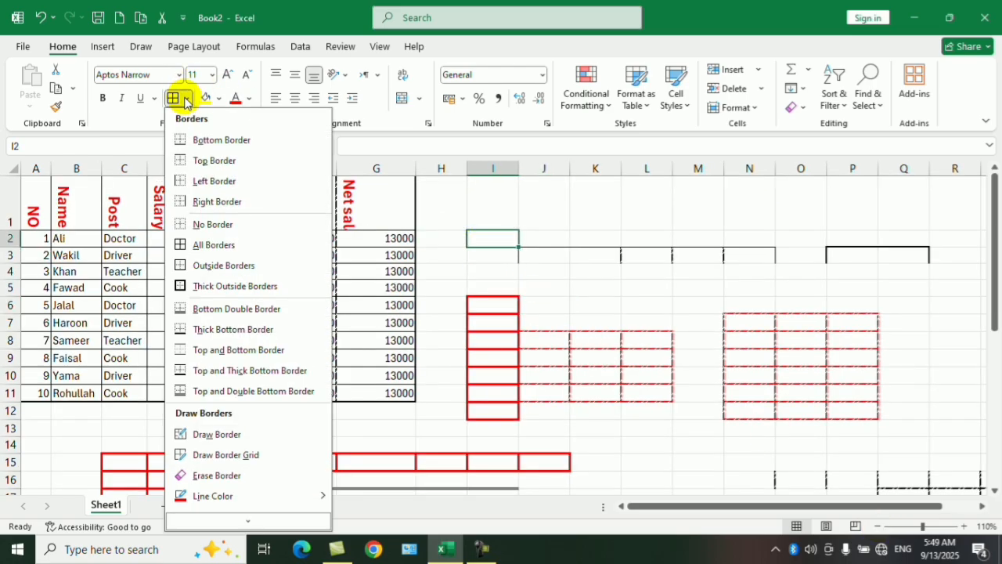
click(644, 376)
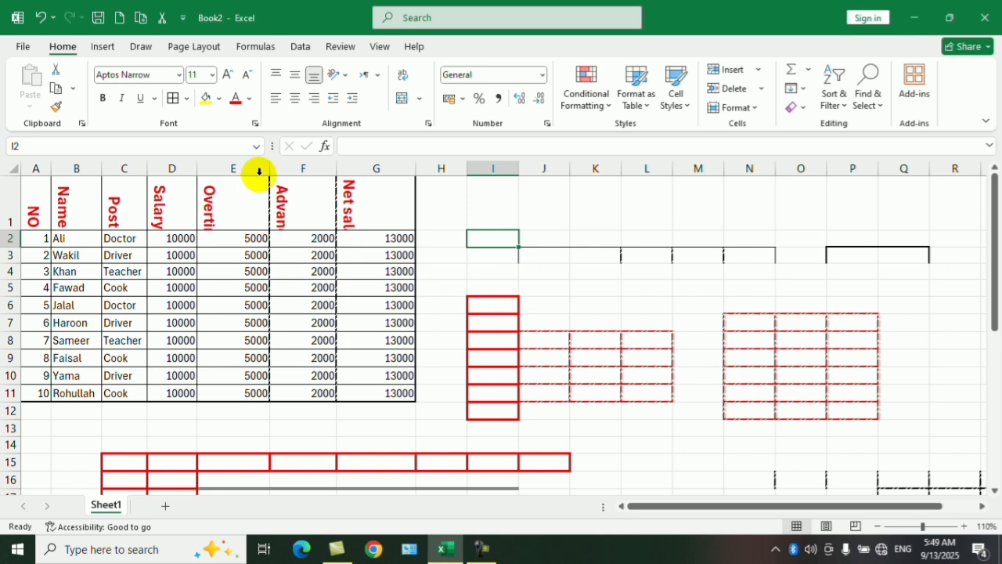
click(254, 123)
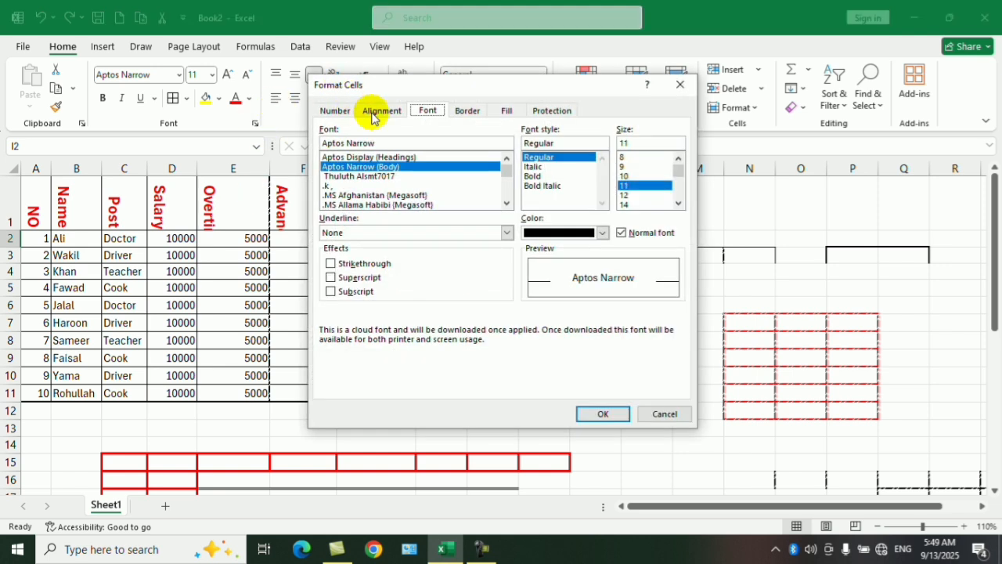
click(373, 113)
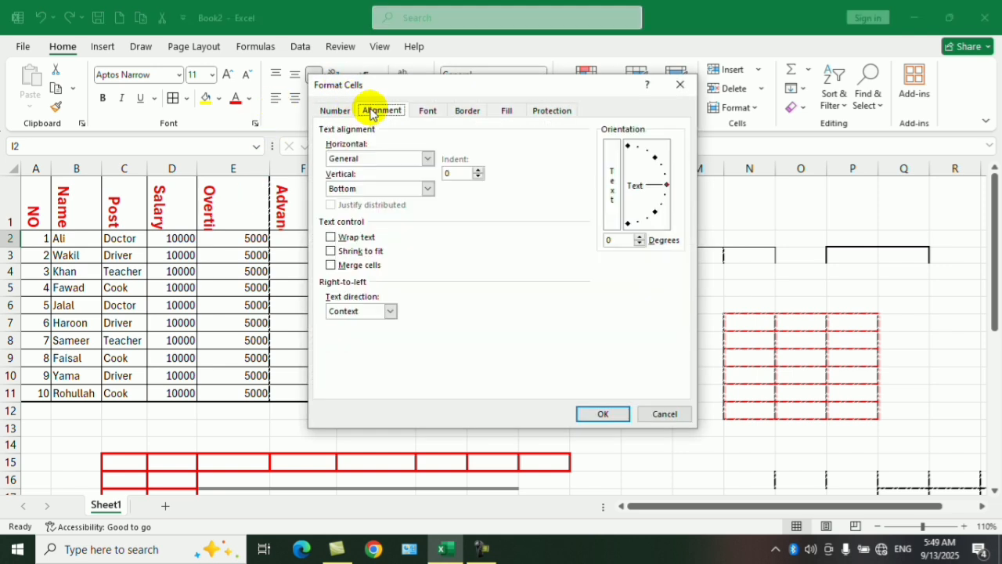
click(427, 110)
click(463, 112)
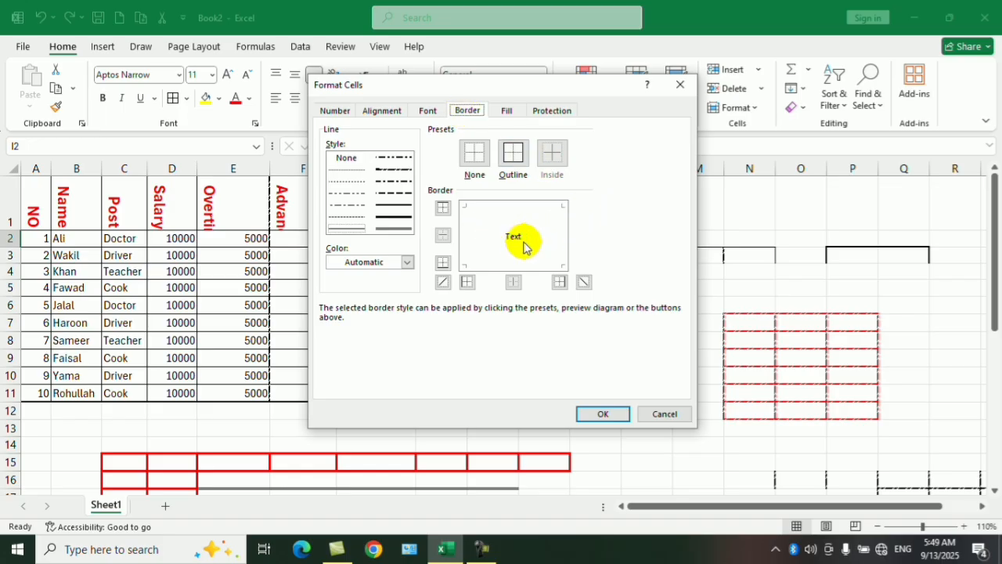
click(407, 262)
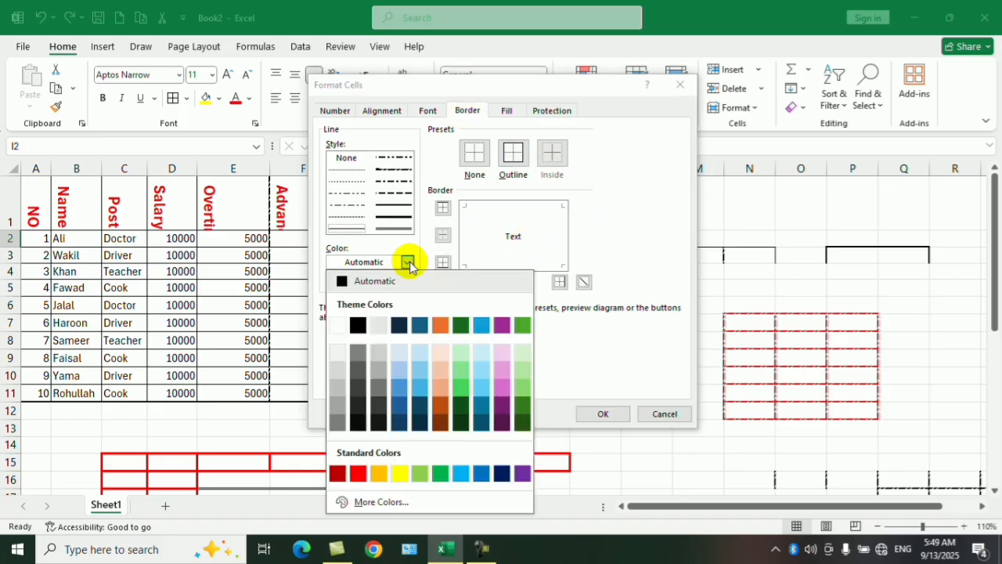
click(407, 263)
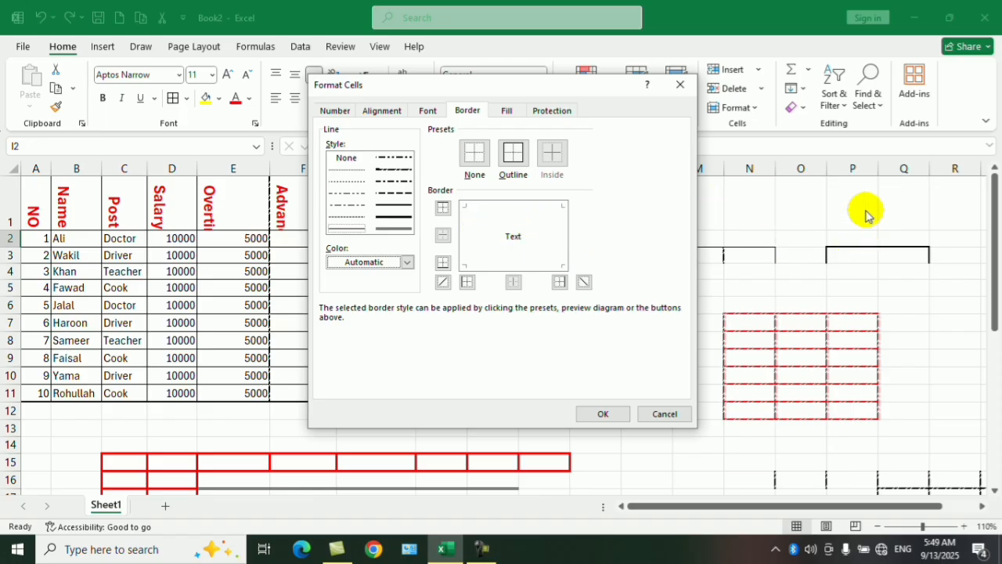
click(665, 414)
Try left, diagonal and outline borders on empty cell O1 in the border preview and discard them.
click(800, 201)
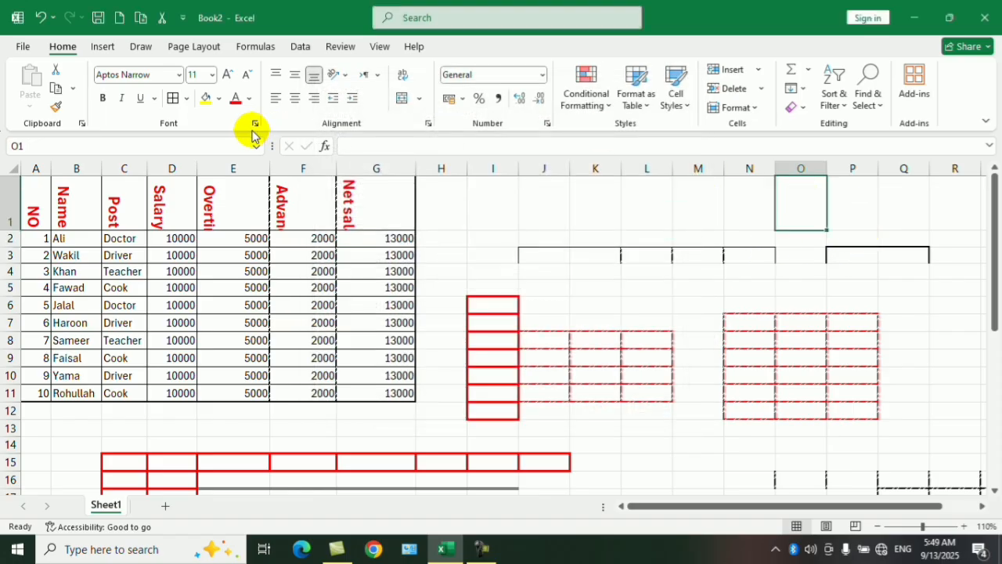
click(188, 98)
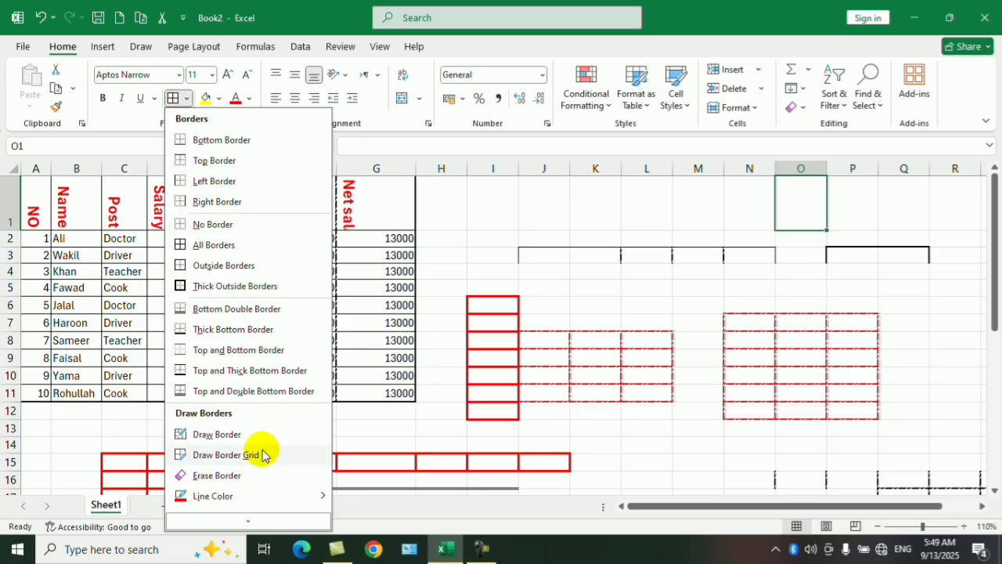
click(219, 519)
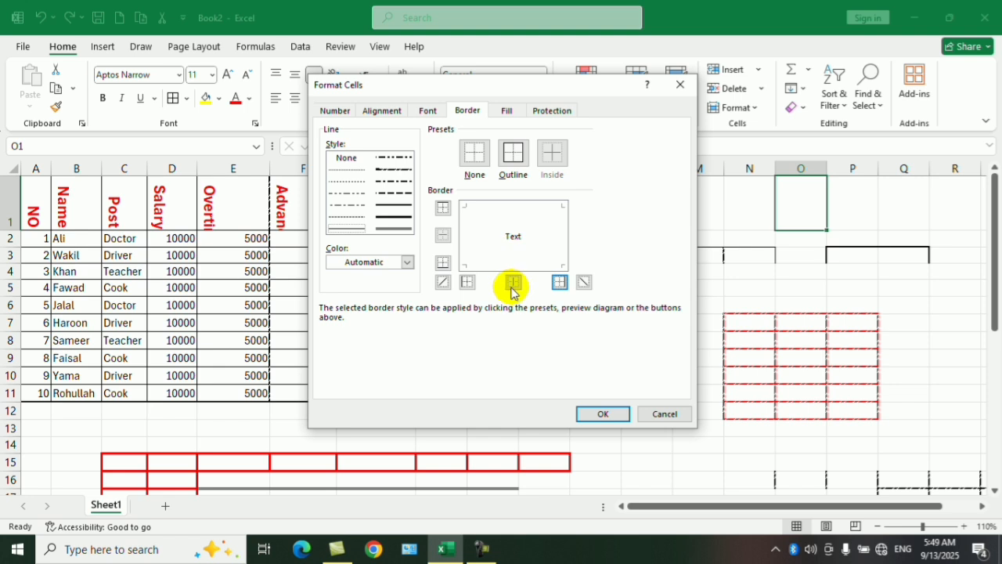
click(468, 284)
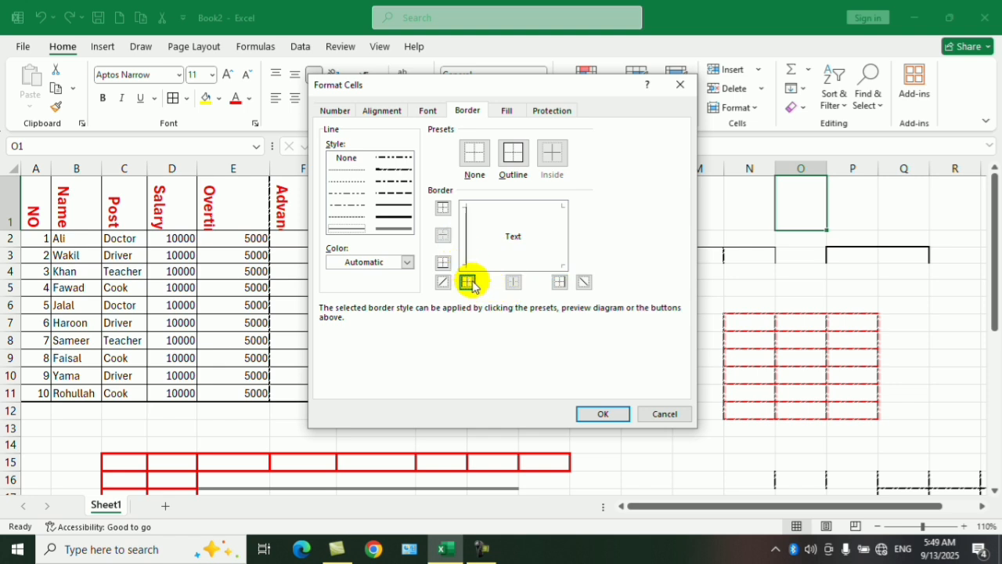
click(470, 284)
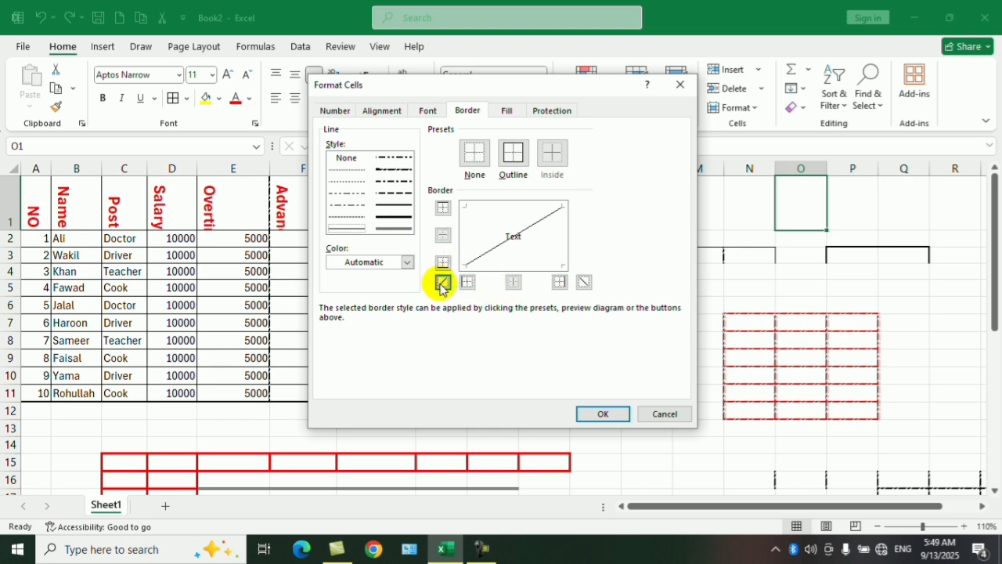
click(442, 283)
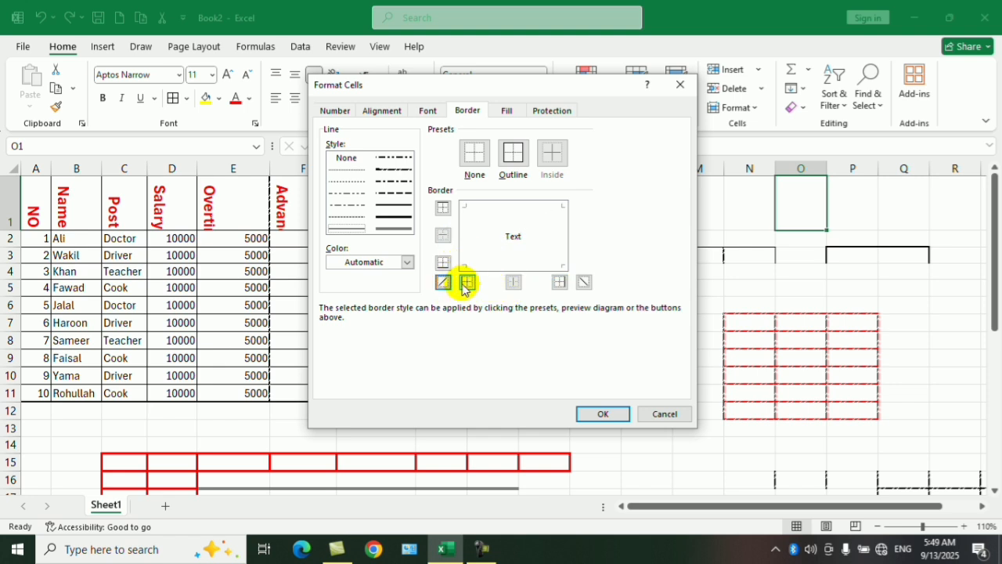
click(584, 283)
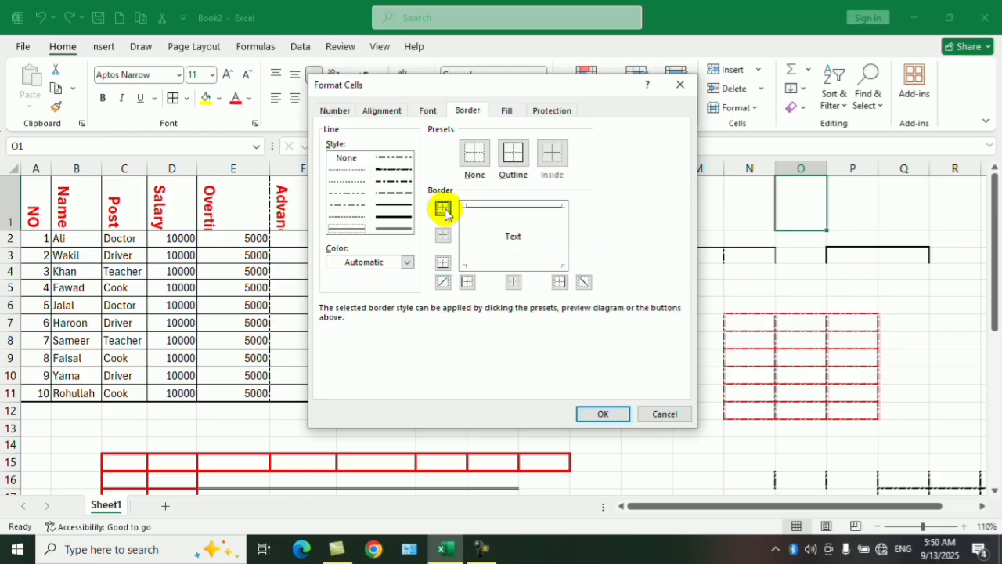
click(516, 156)
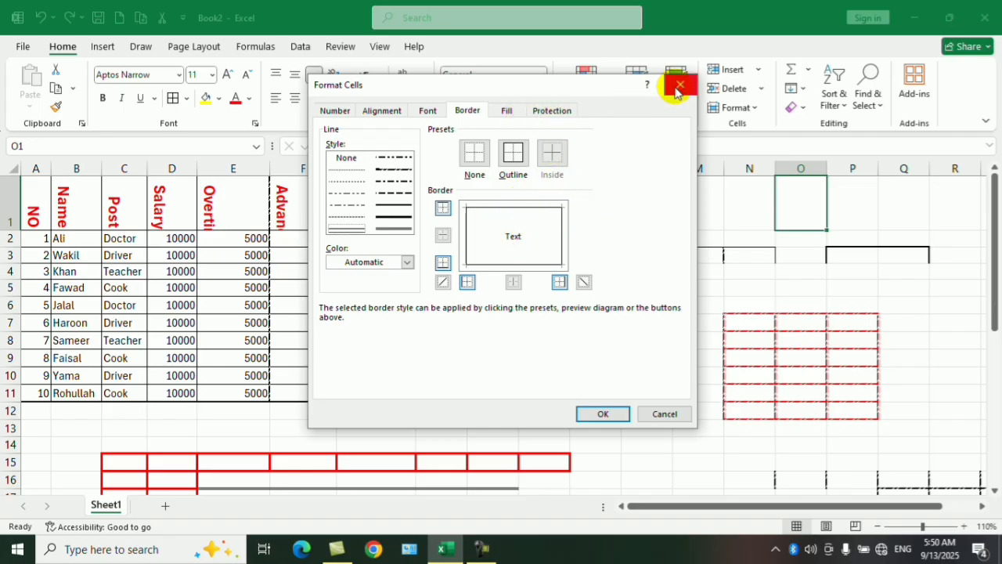
key(Escape)
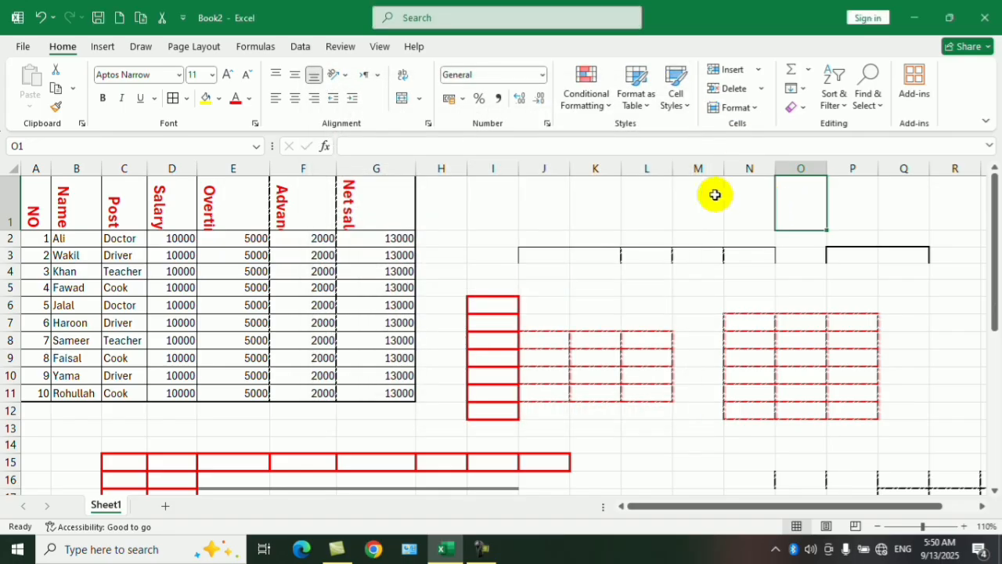
Fill cell O1 with the standard orange colour.
click(220, 99)
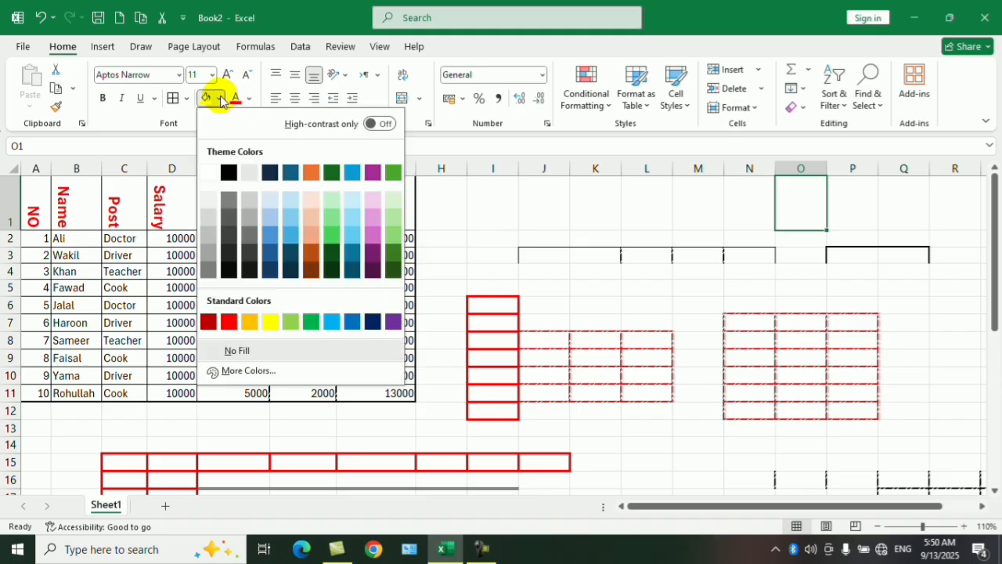
click(246, 323)
click(644, 239)
Give cell M1 a standard red background through the Format Cells fill settings.
click(697, 205)
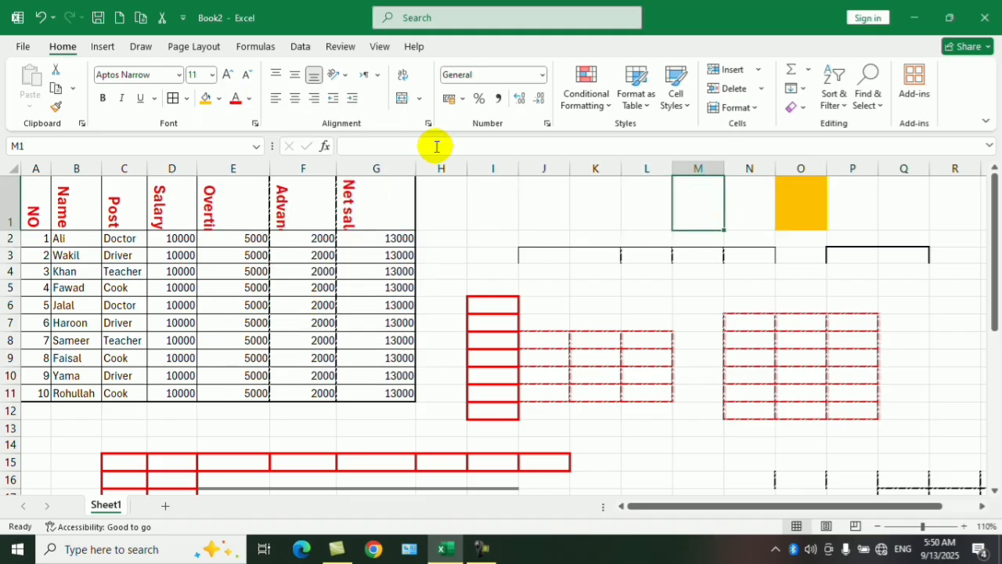
click(428, 125)
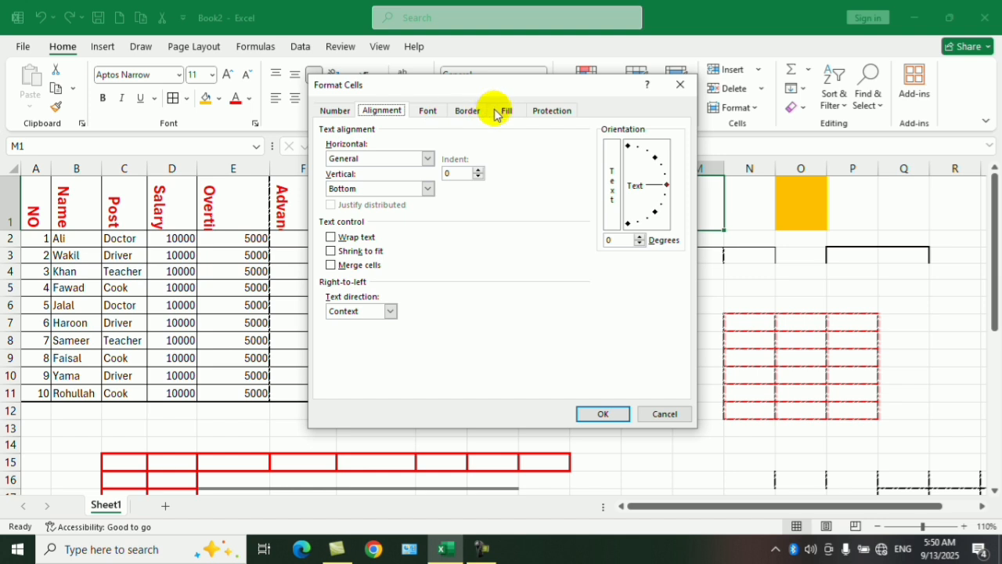
click(498, 110)
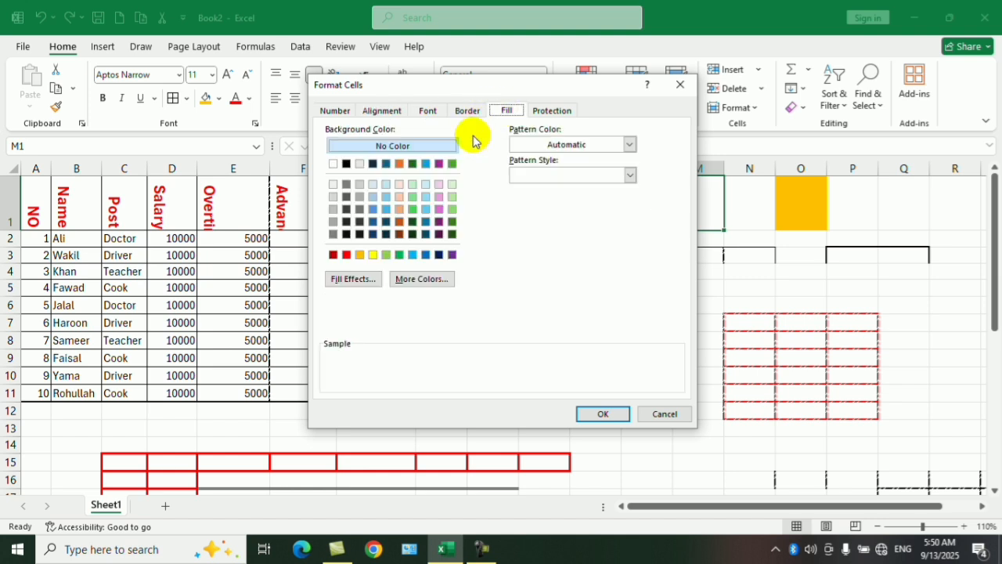
click(348, 255)
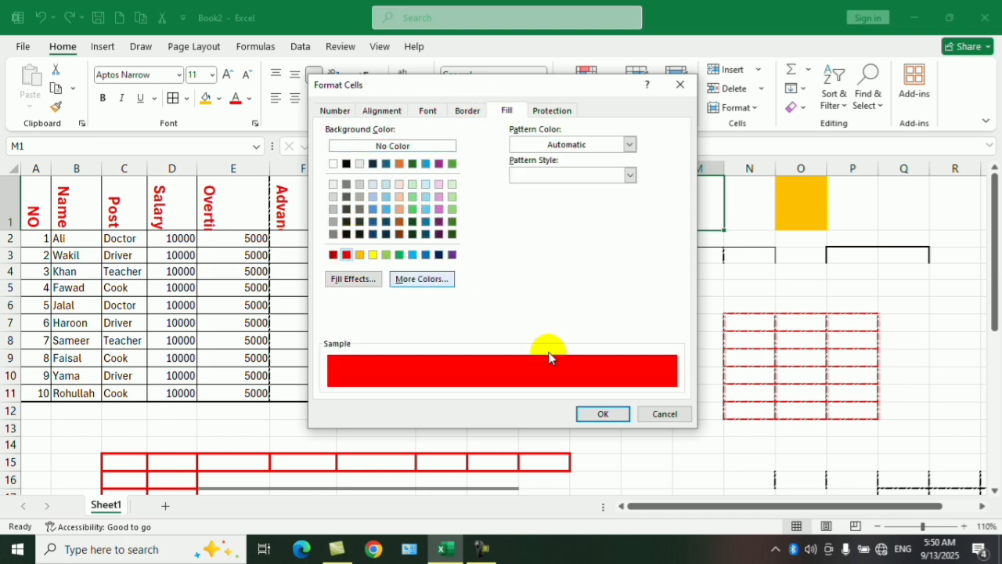
click(600, 413)
Review the border, fill and protection settings for empty cell N1 and leave them unapplied.
click(740, 206)
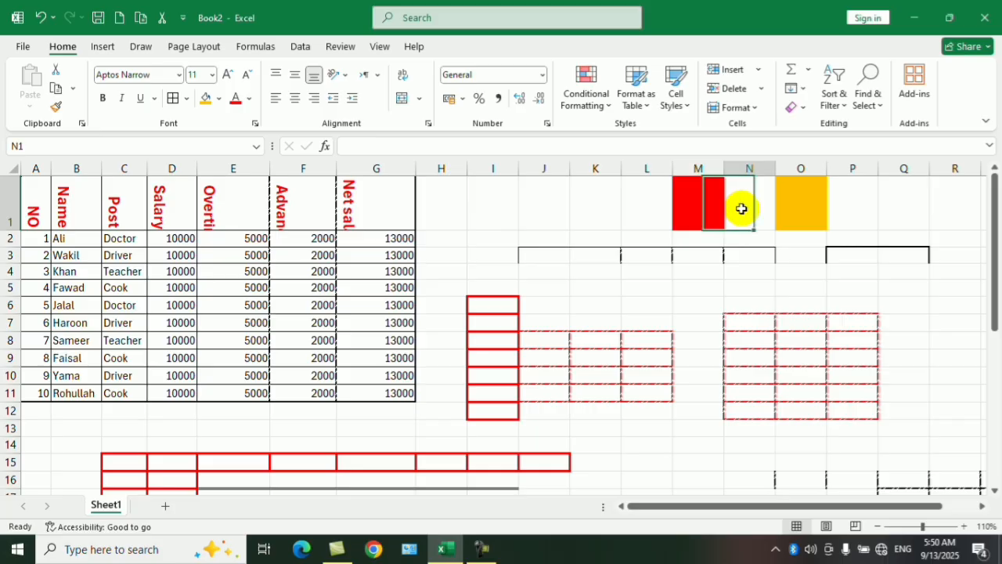
click(428, 124)
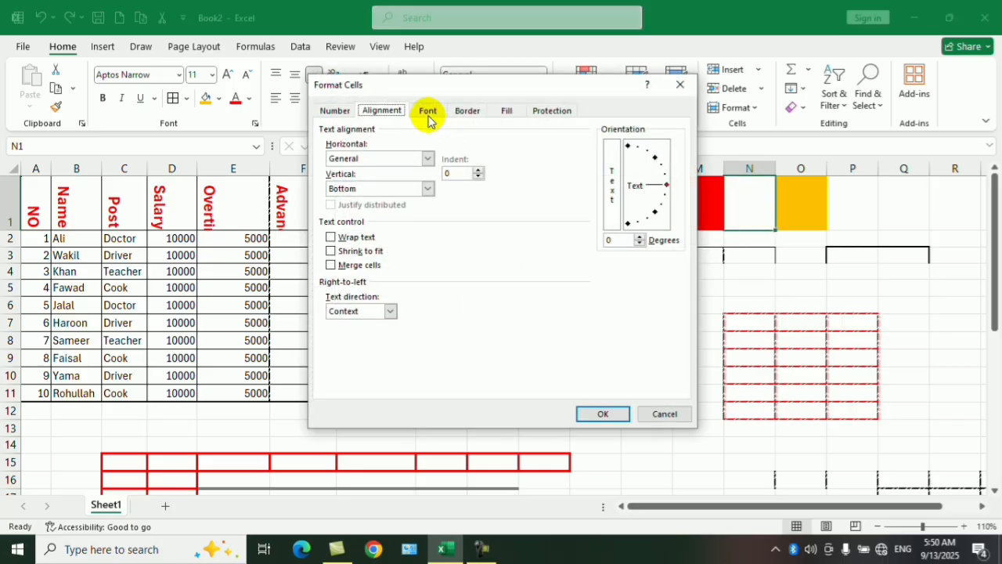
click(468, 111)
click(506, 111)
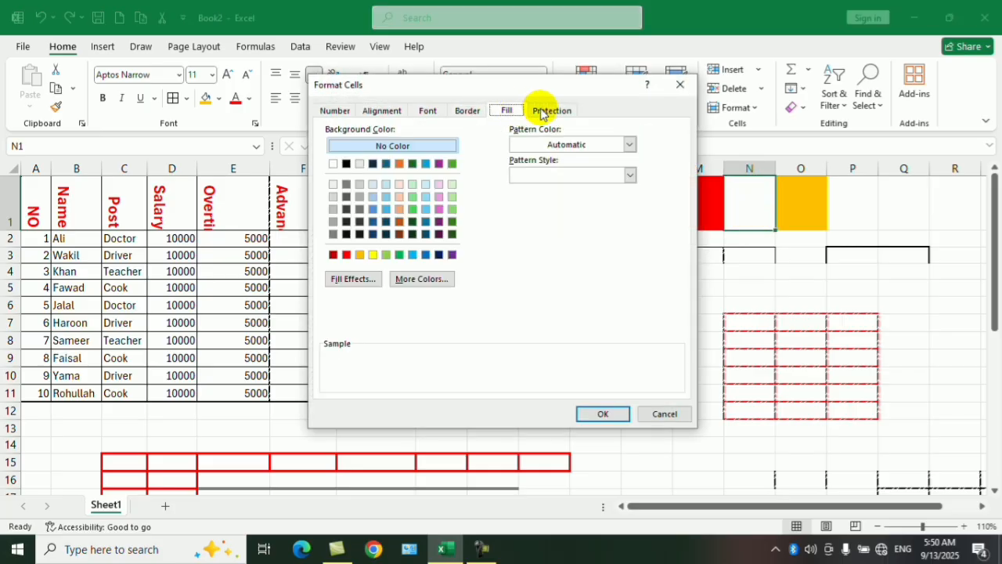
click(541, 114)
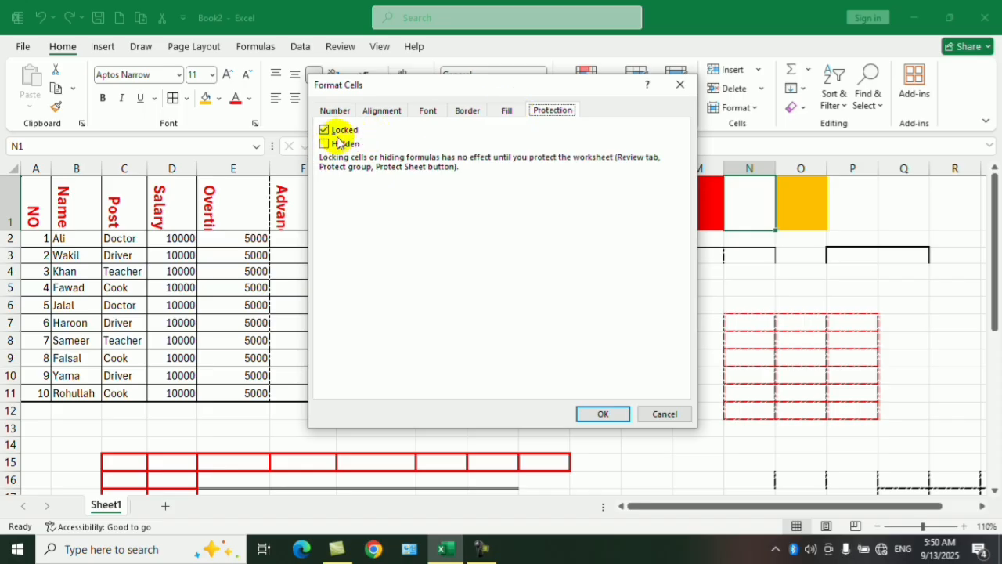
click(509, 112)
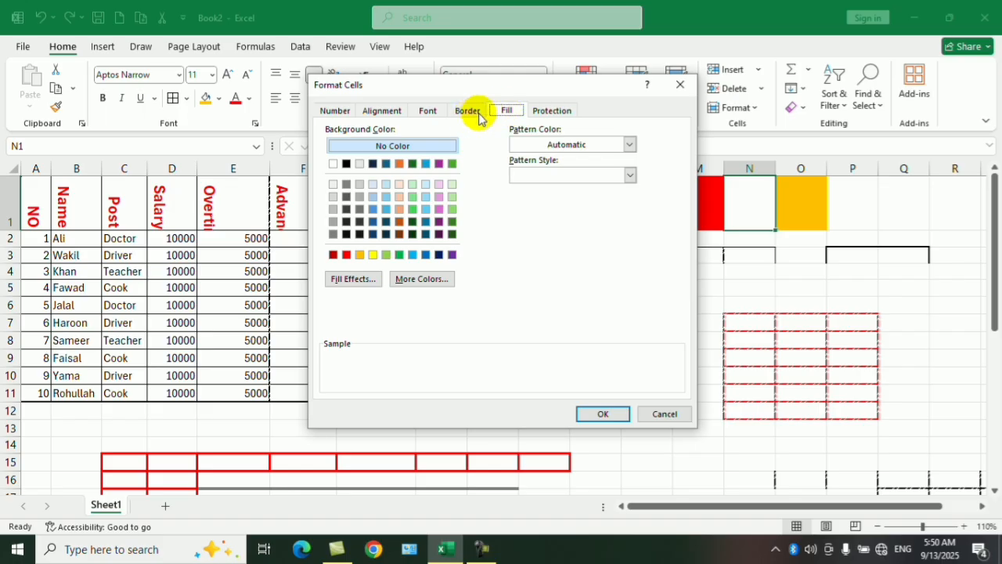
click(680, 86)
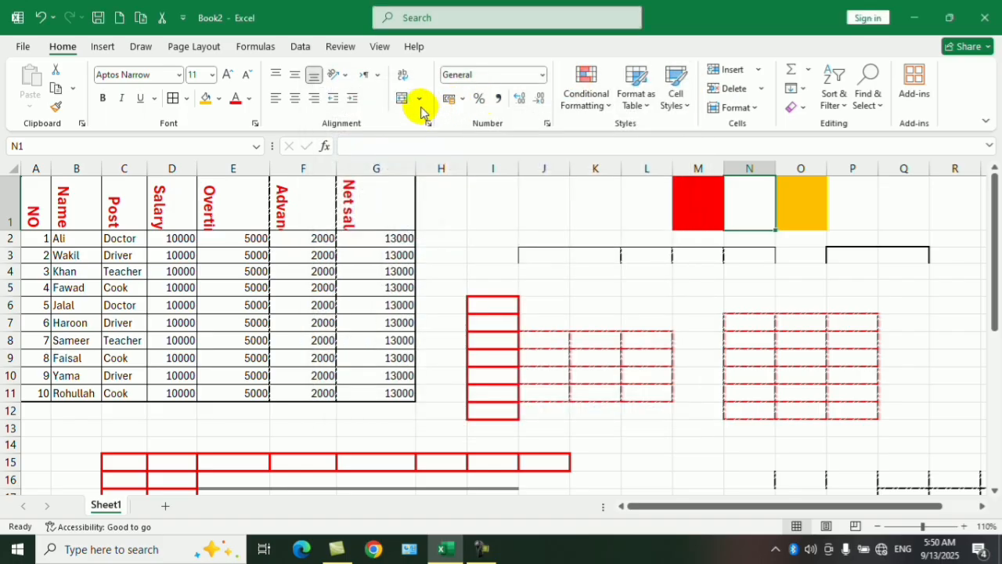
Select cells I1:K1 and look through the available text orientation and text direction options.
drag(472, 213, 581, 217)
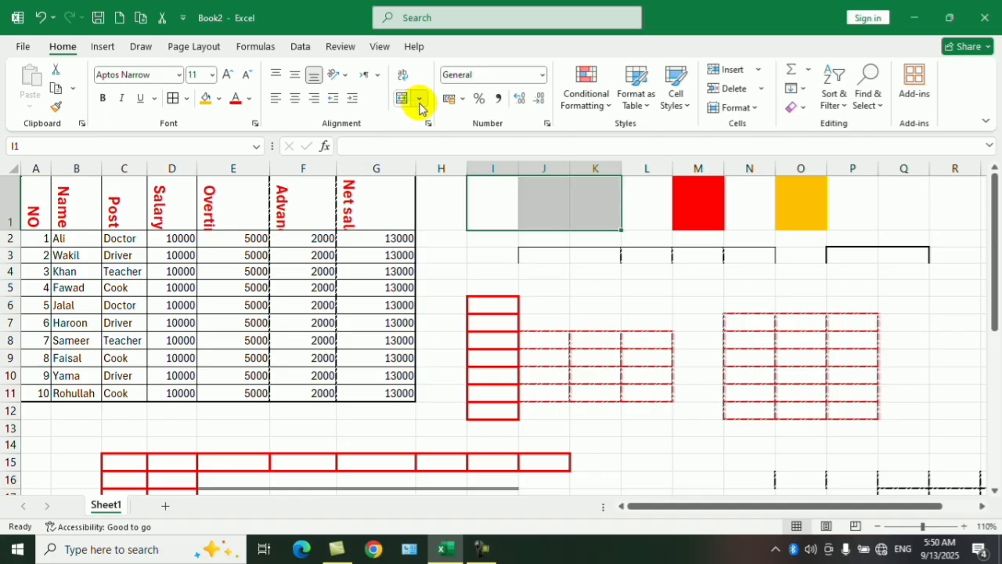
click(348, 77)
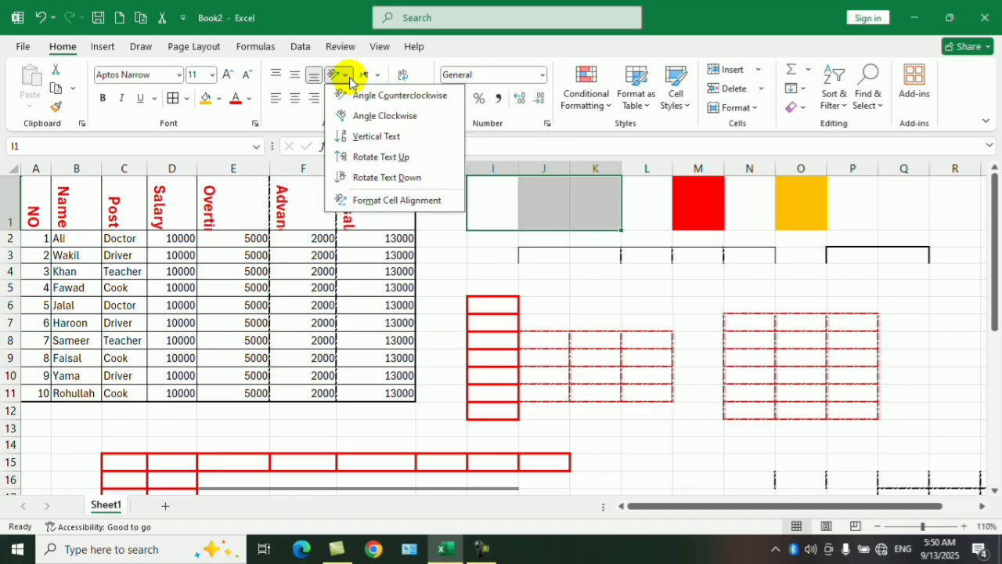
click(349, 76)
click(377, 76)
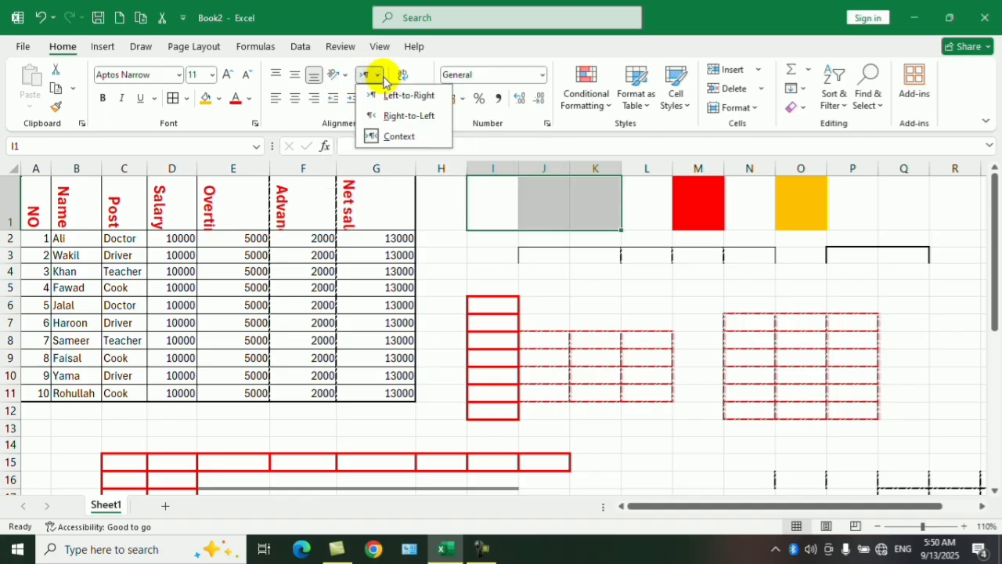
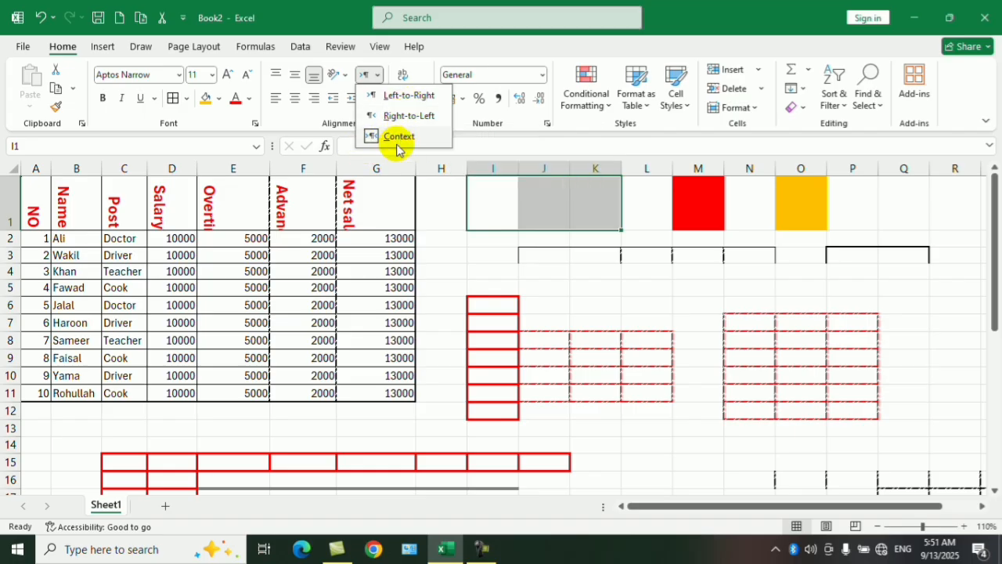
Set the text direction of cells I1:K1 to Context and enter a sample person's full name in cell I1.
click(398, 139)
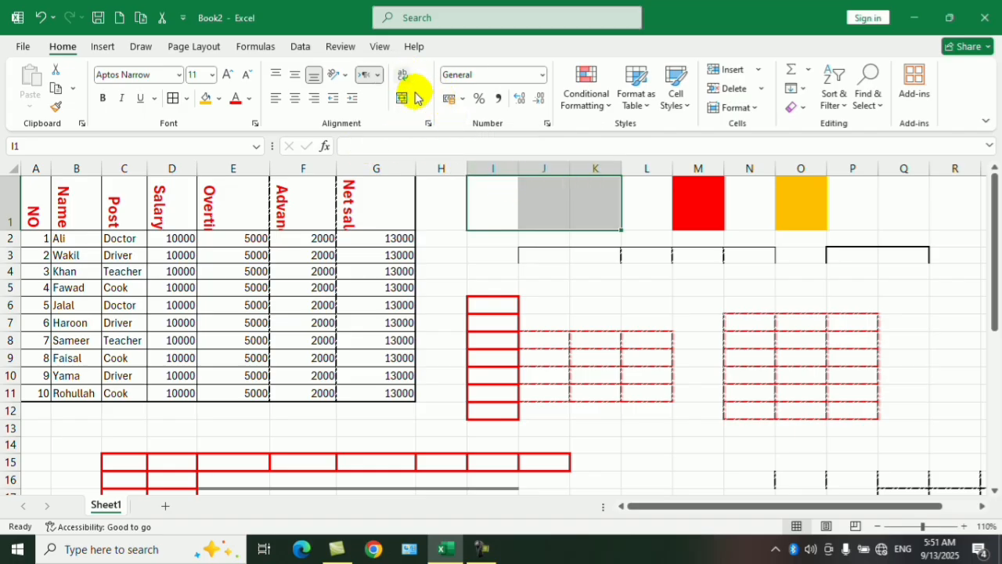
click(552, 272)
click(504, 209)
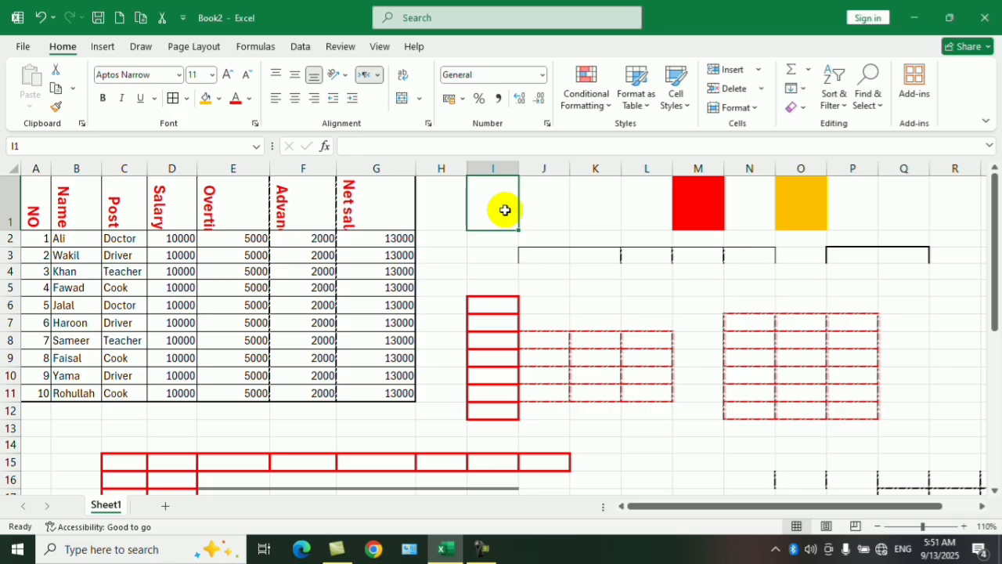
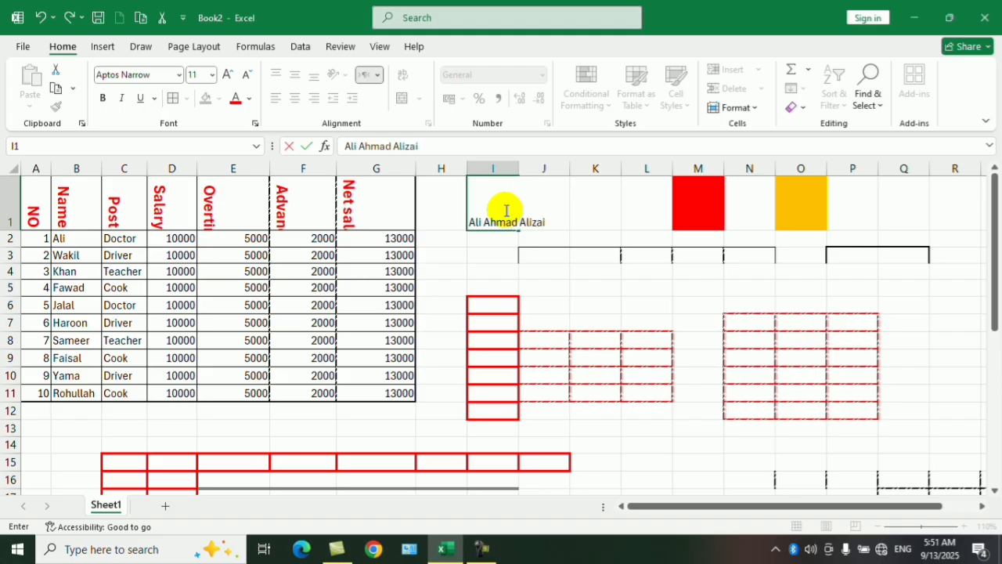
key(Return)
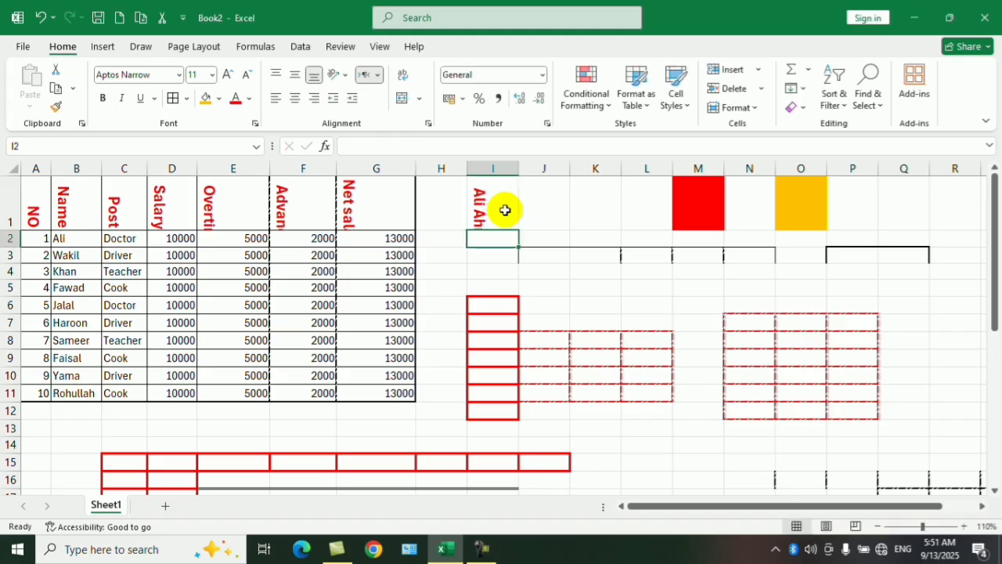
Turn off the Rotate Text Down orientation for the name in cell I1.
click(497, 202)
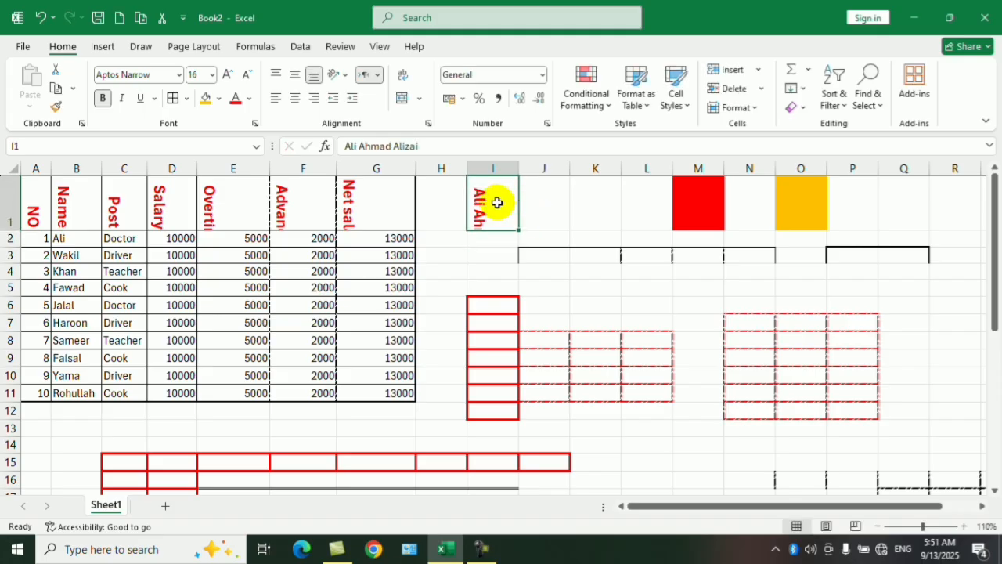
click(344, 74)
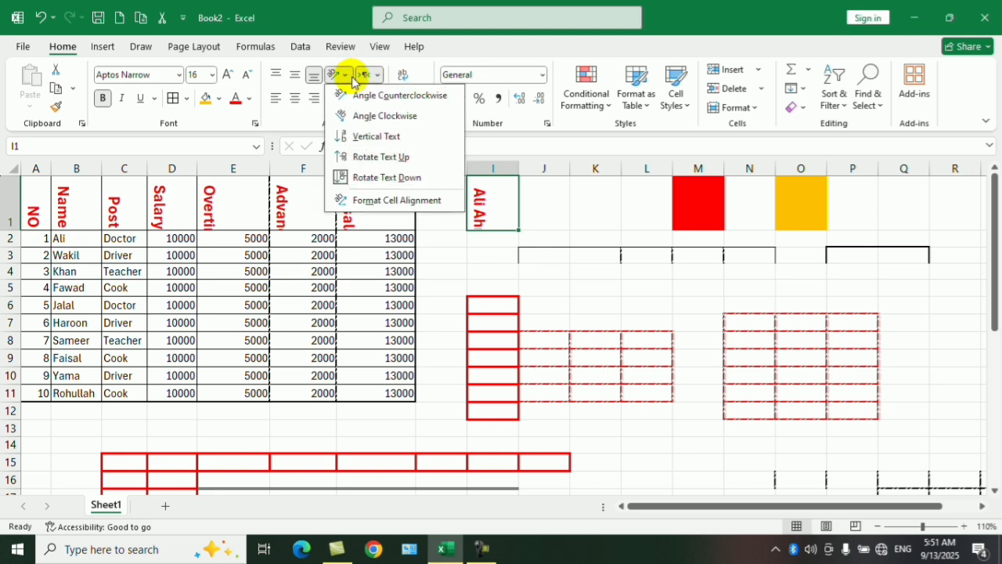
click(346, 177)
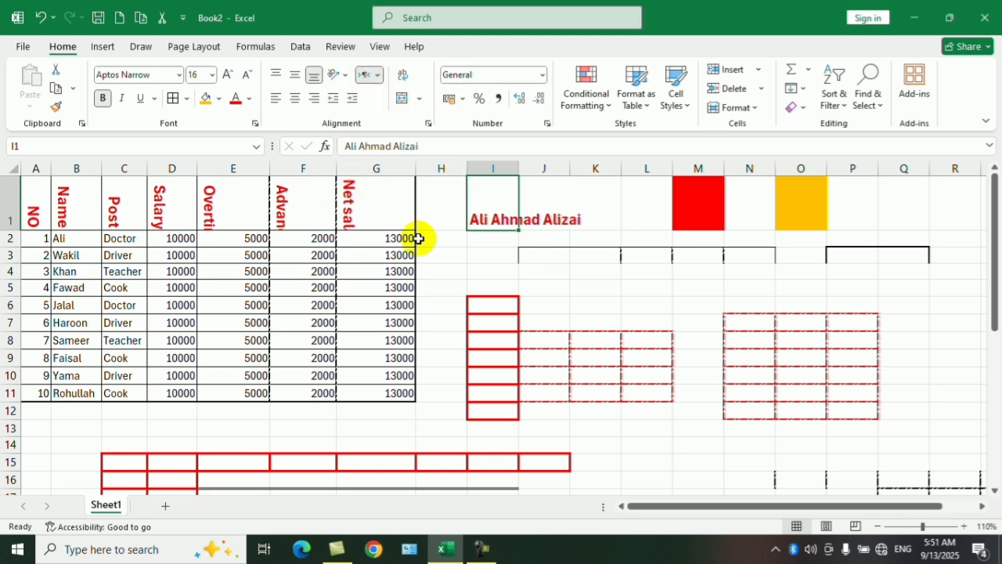
click(440, 271)
click(521, 219)
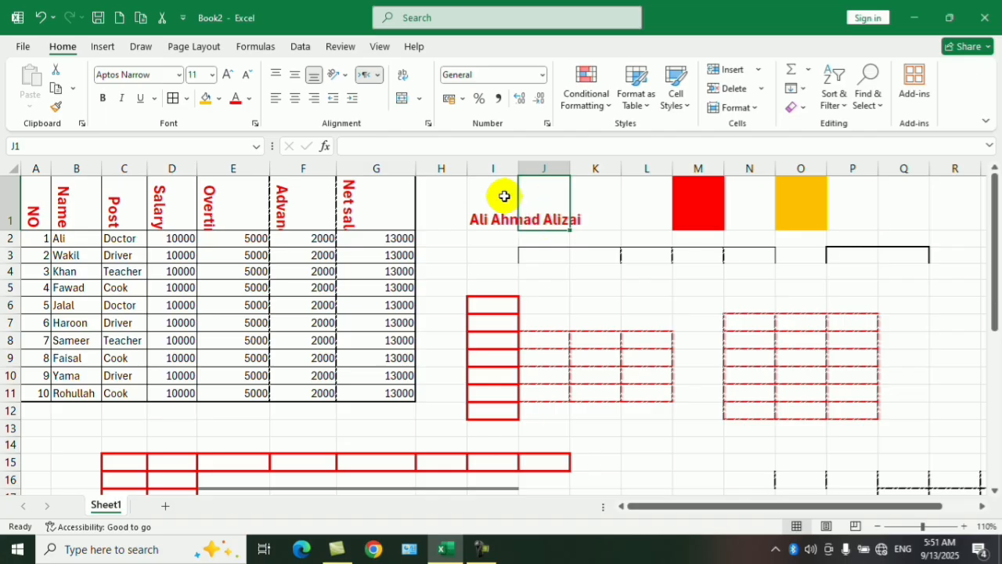
click(504, 196)
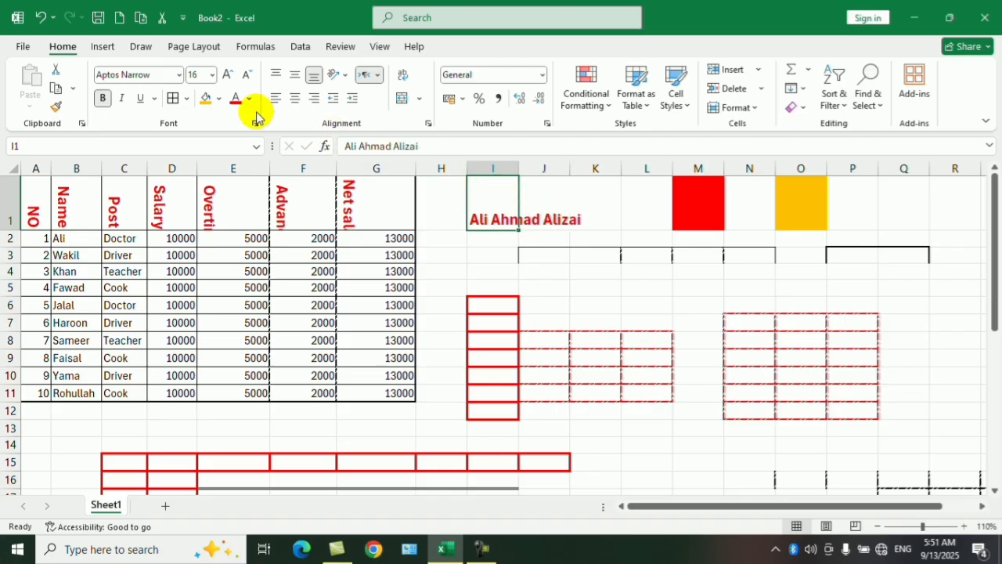
Leave the Format Cells border settings unapplied and give cell I1 all borders.
click(172, 98)
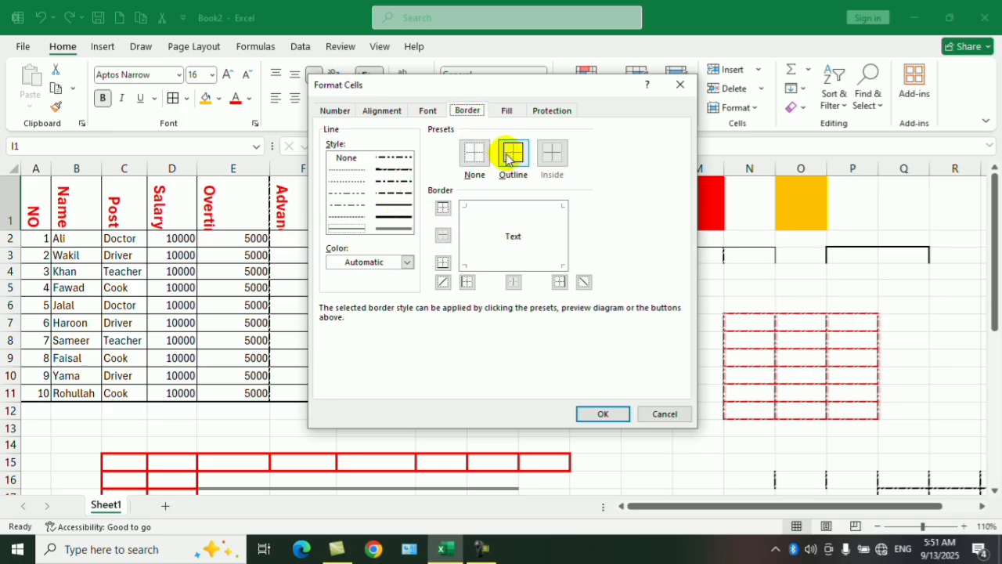
click(652, 412)
click(188, 99)
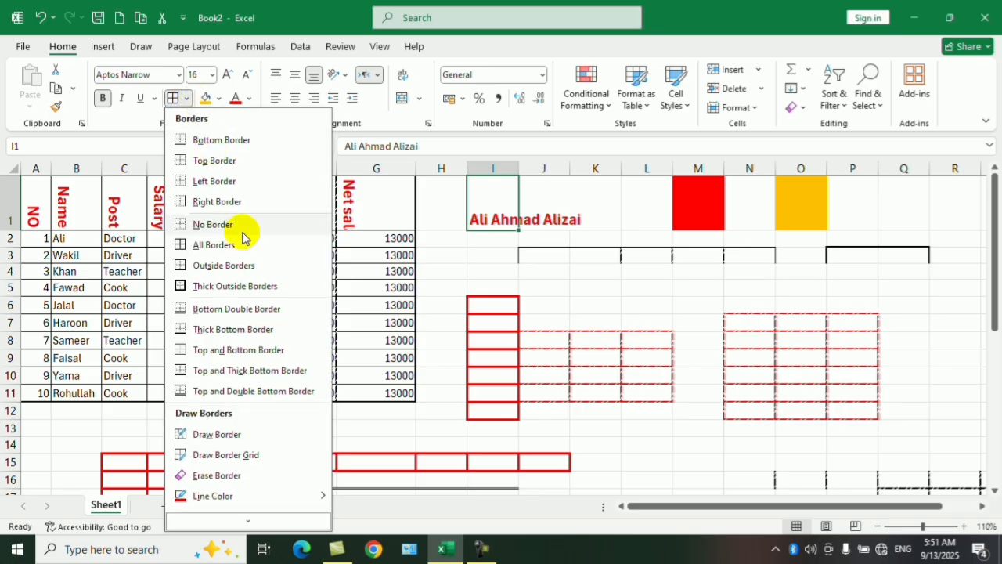
click(242, 244)
click(613, 316)
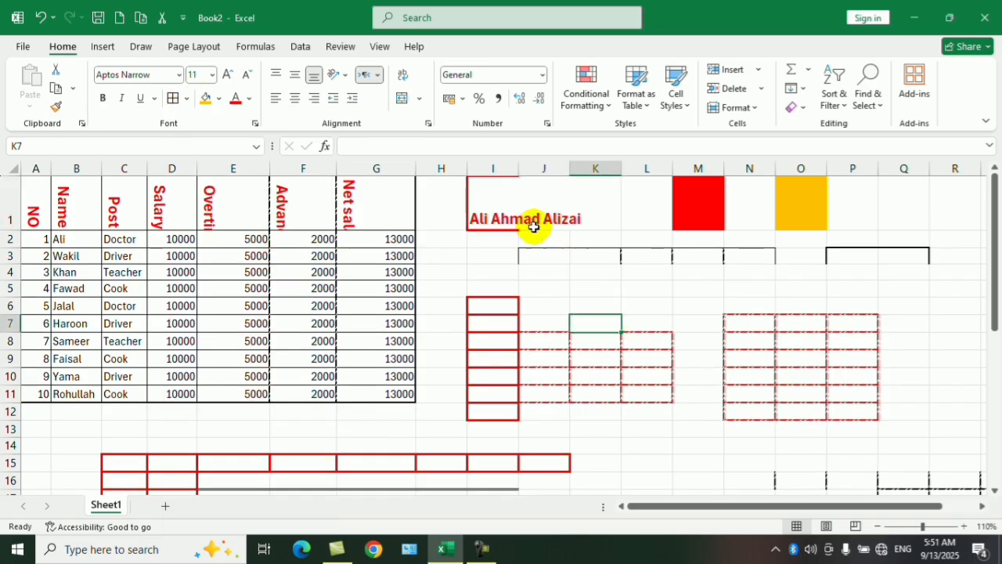
click(502, 214)
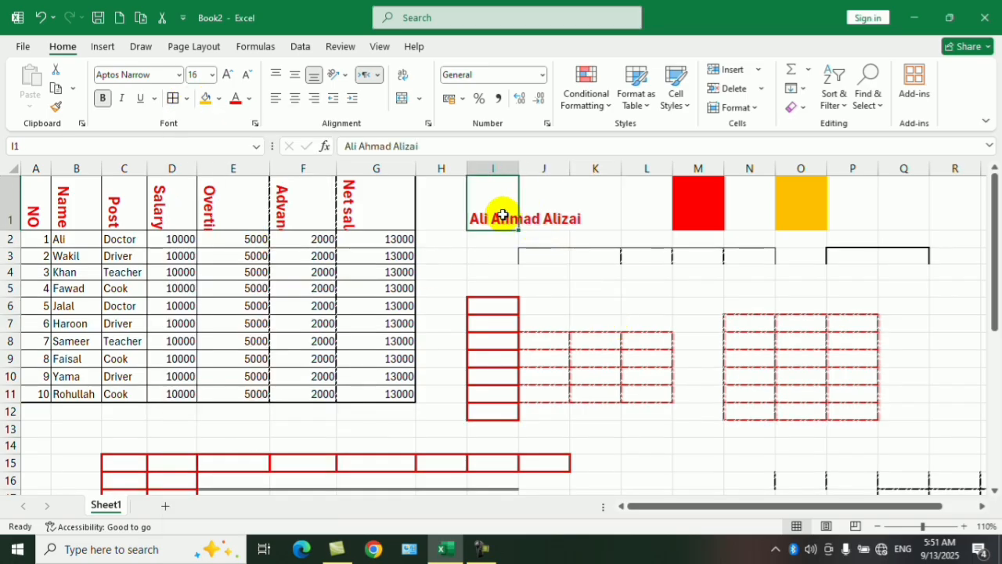
click(543, 208)
click(590, 206)
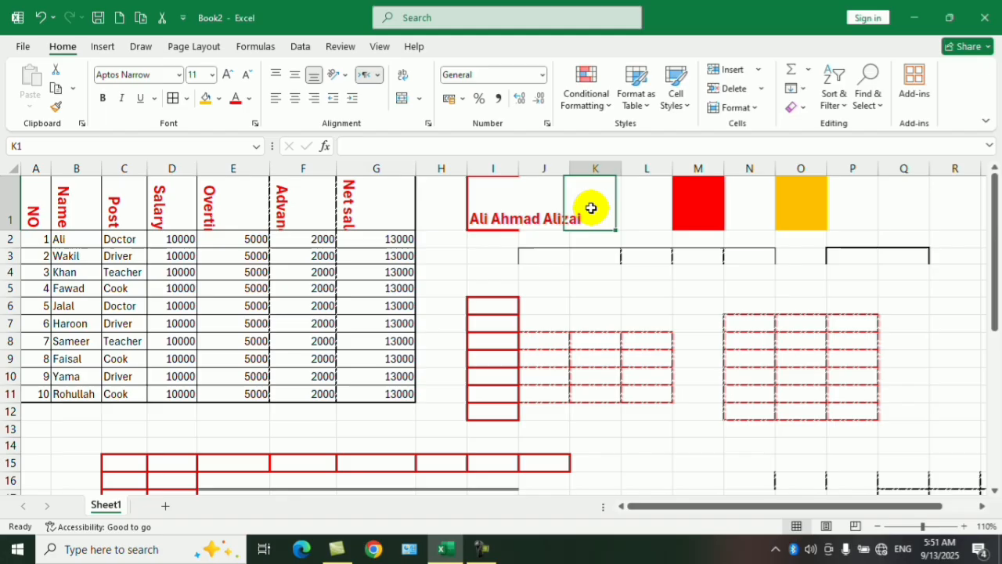
click(501, 203)
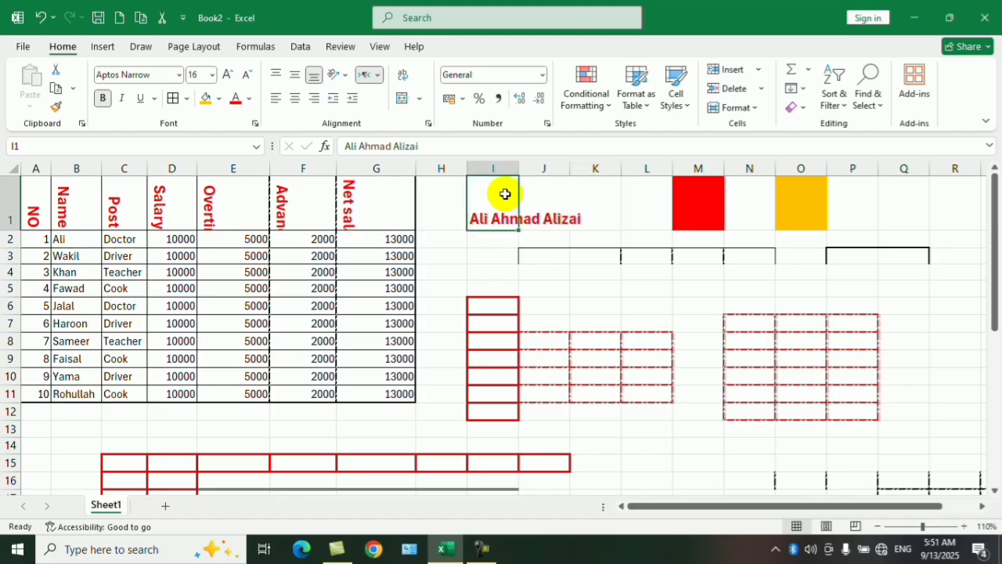
Wrap the name text within cell I1.
drag(505, 194, 604, 205)
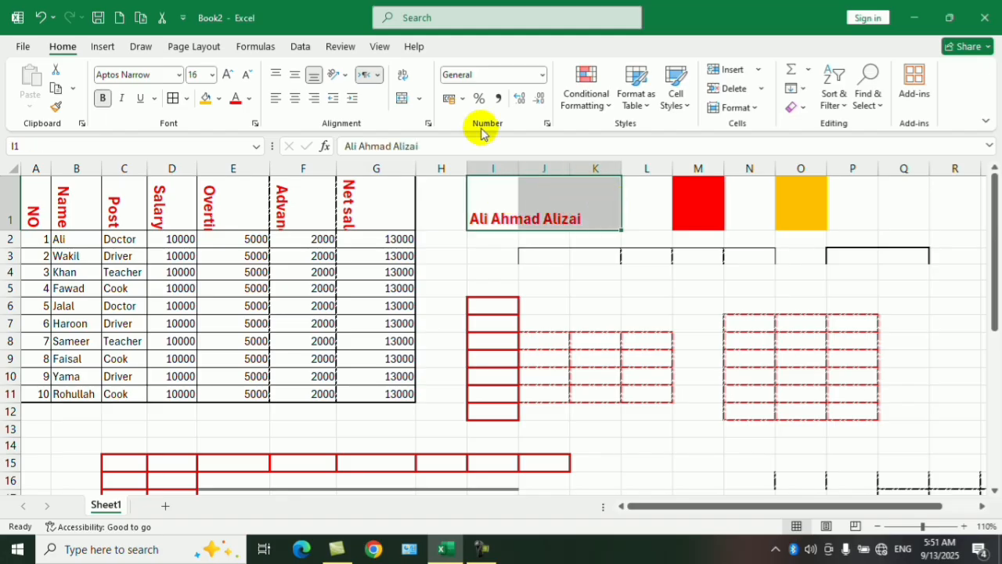
click(575, 271)
click(512, 206)
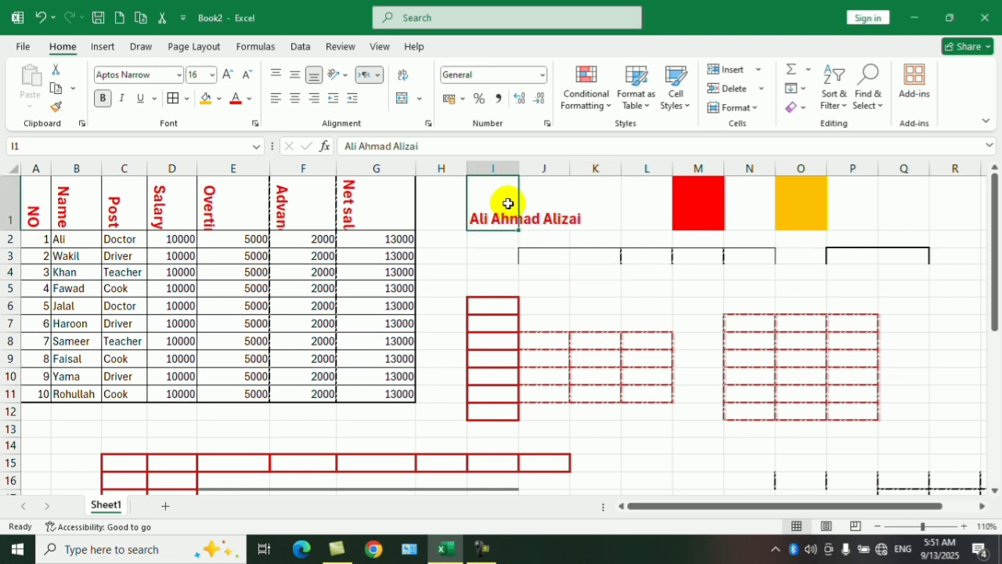
click(402, 79)
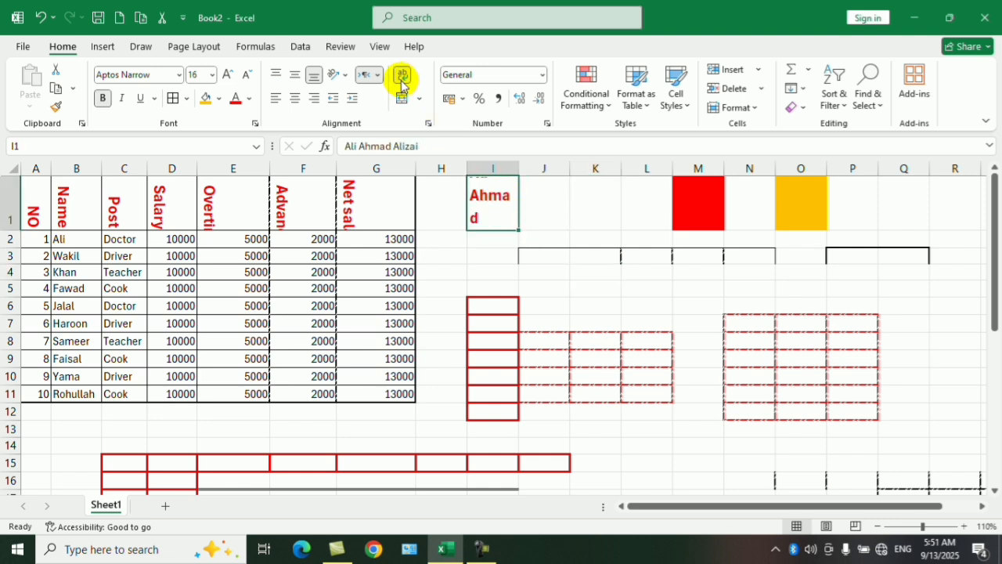
click(509, 271)
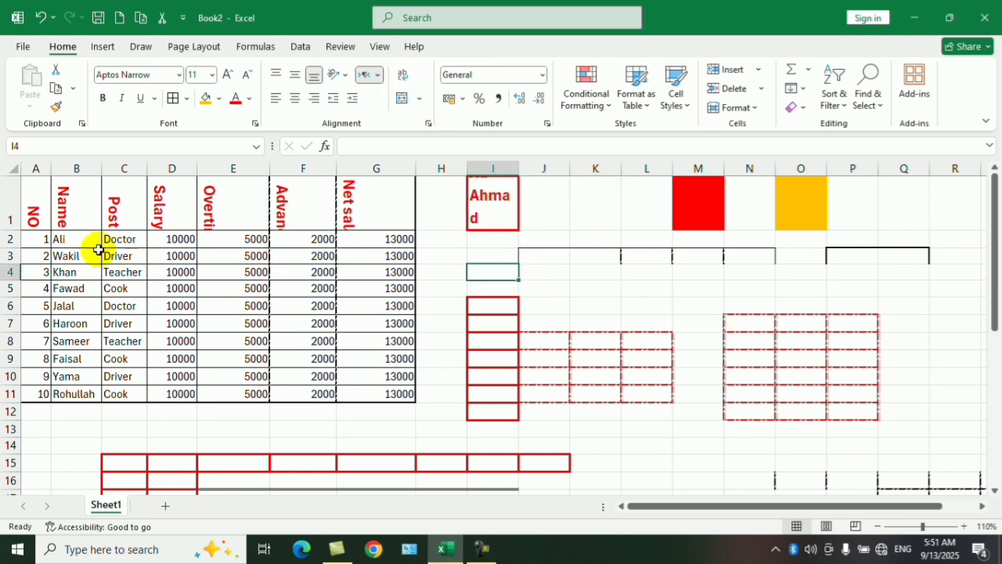
Increase the height of row 1 and widen column I to give the wrapped name more room.
drag(13, 231, 13, 325)
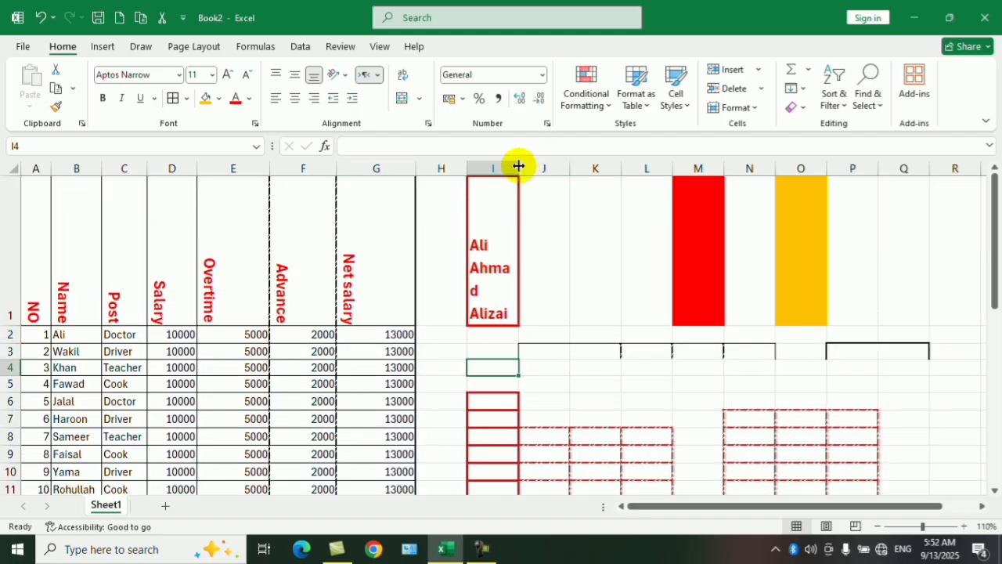
drag(517, 164, 560, 166)
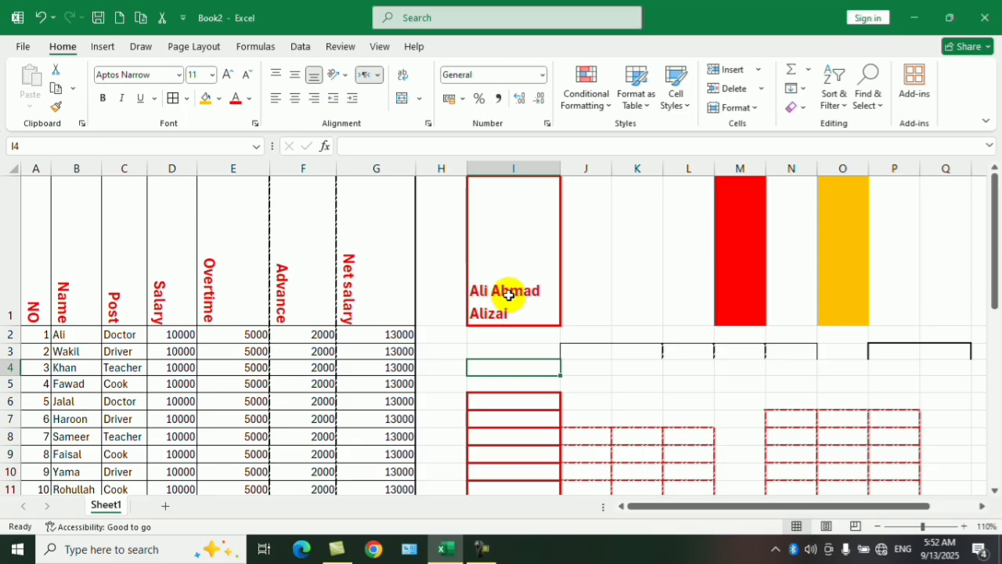
click(598, 252)
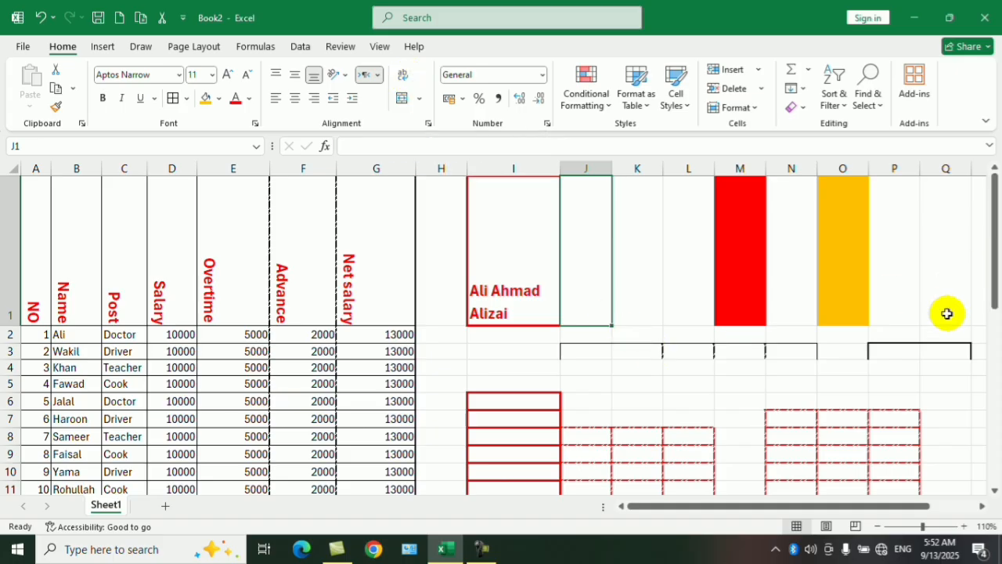
Undo the recent sample entries, cell fills and text rotation until the header row is horizontal, keeping "Net salary" as the heading in G1.
key(ctrl+z)
key(ctrl+z)
key(ctrl+z)
key(ctrl+z)
key(ctrl+z)
scroll(892, 302, up, 4)
text(z)
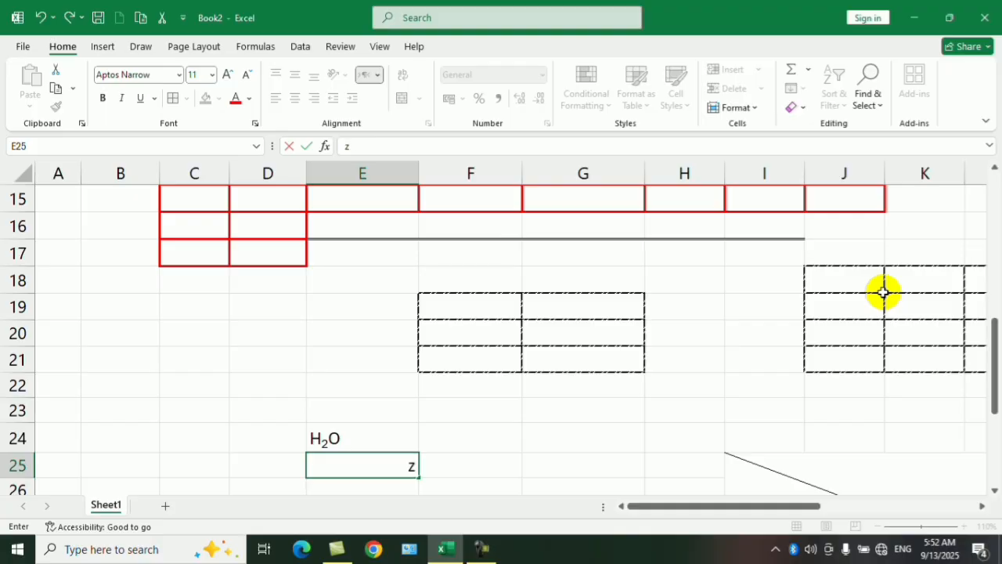
key(Escape)
click(819, 291)
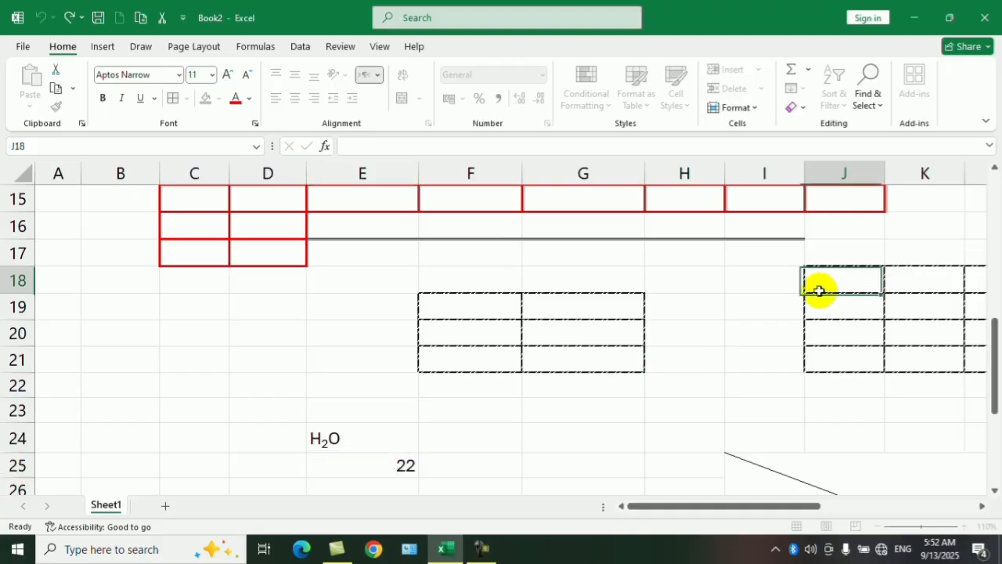
key(ctrl+z)
key(ctrl+z)
key(ctrl+z)
scroll(818, 291, down, 3)
scroll(818, 290, down, 2)
key(ctrl+z)
key(ctrl+z)
key(ctrl+z)
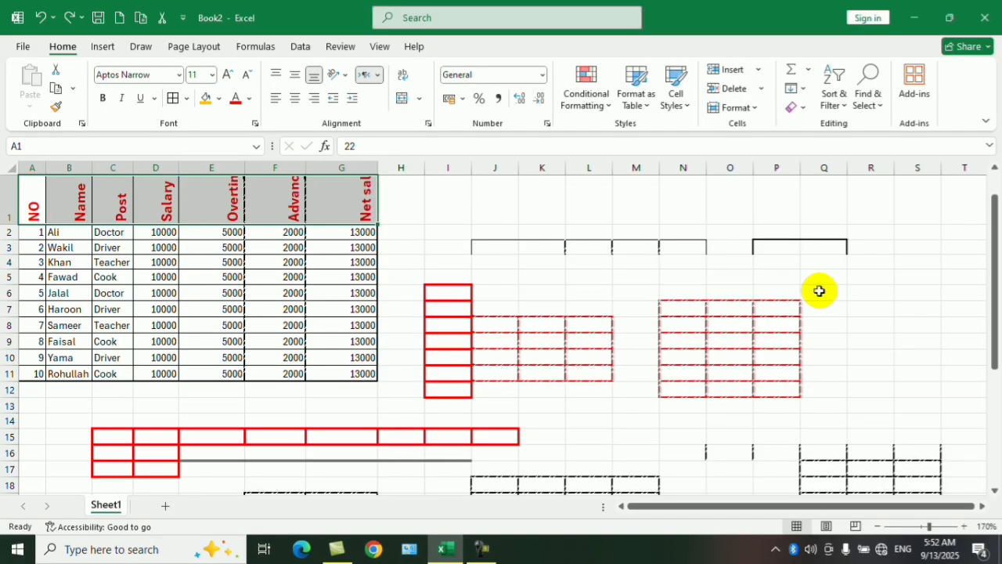
text(z)
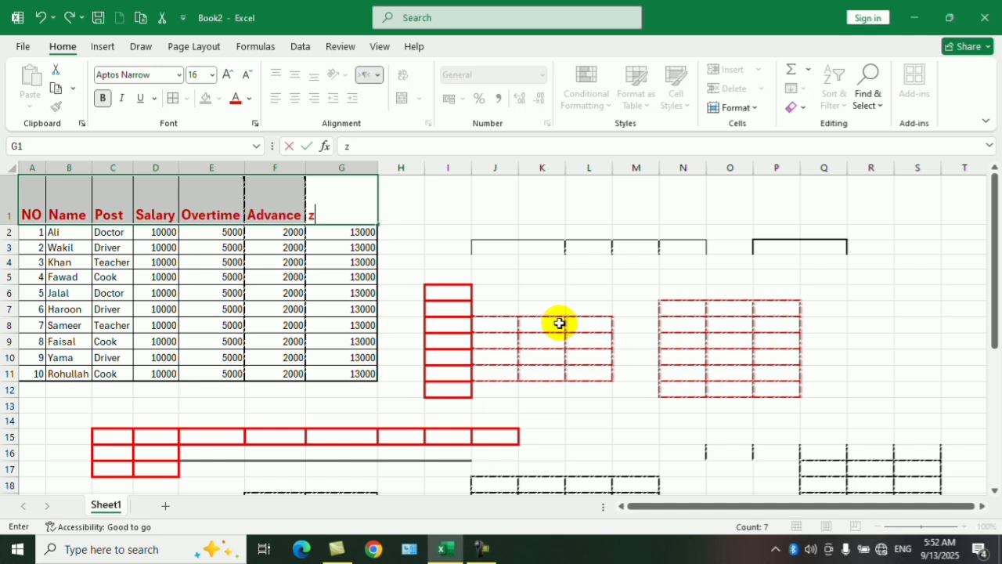
text(Net salary)
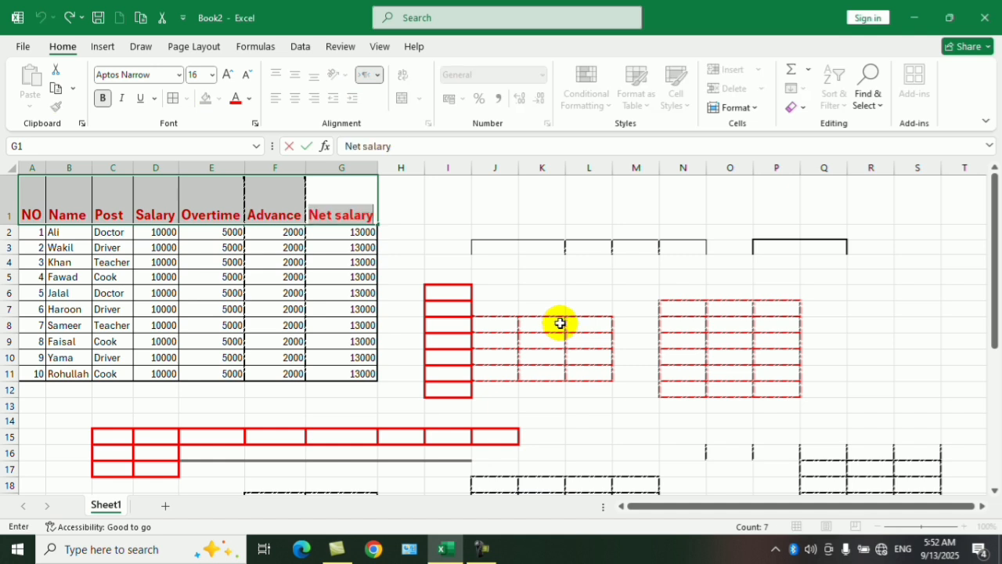
click(443, 263)
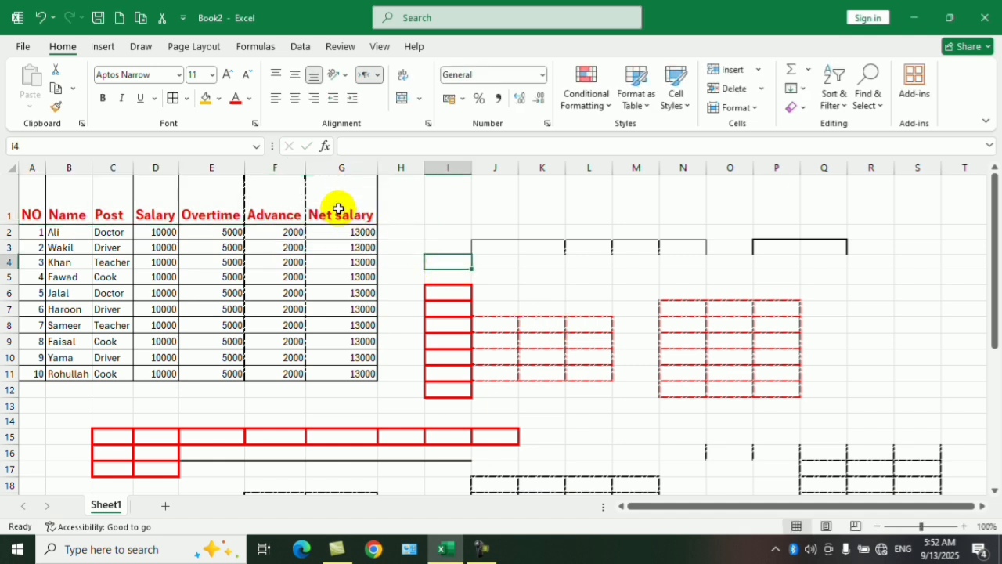
Apply the AFN accounting format to the Net salary values in G2:G11 and switch it to € Euro (€ 123).
drag(335, 206, 18, 180)
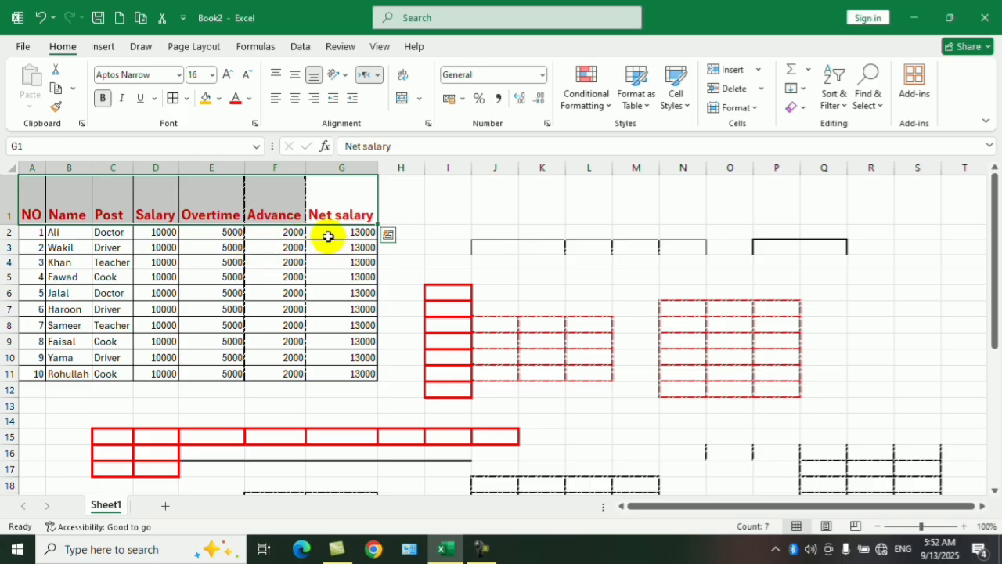
drag(327, 233, 343, 367)
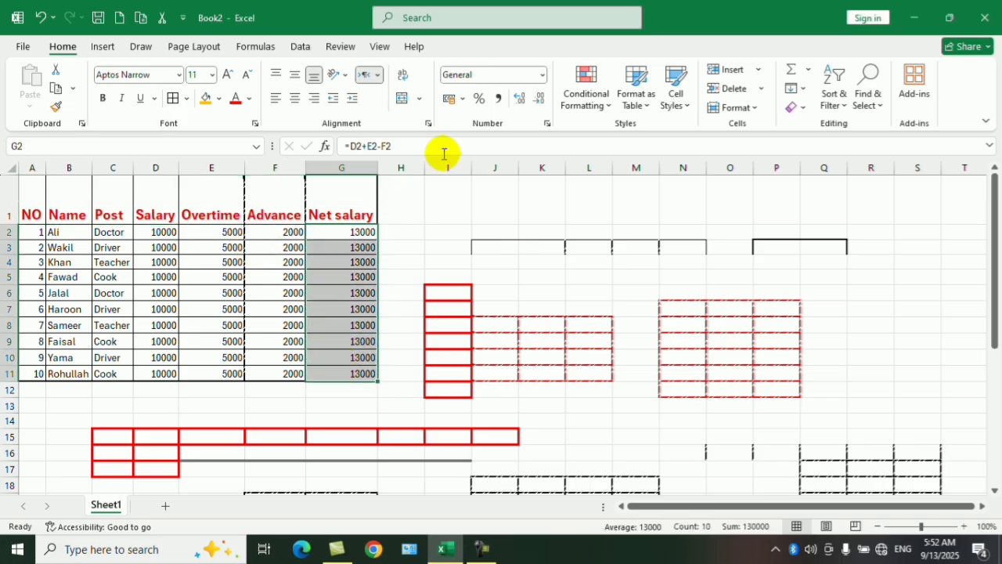
click(462, 99)
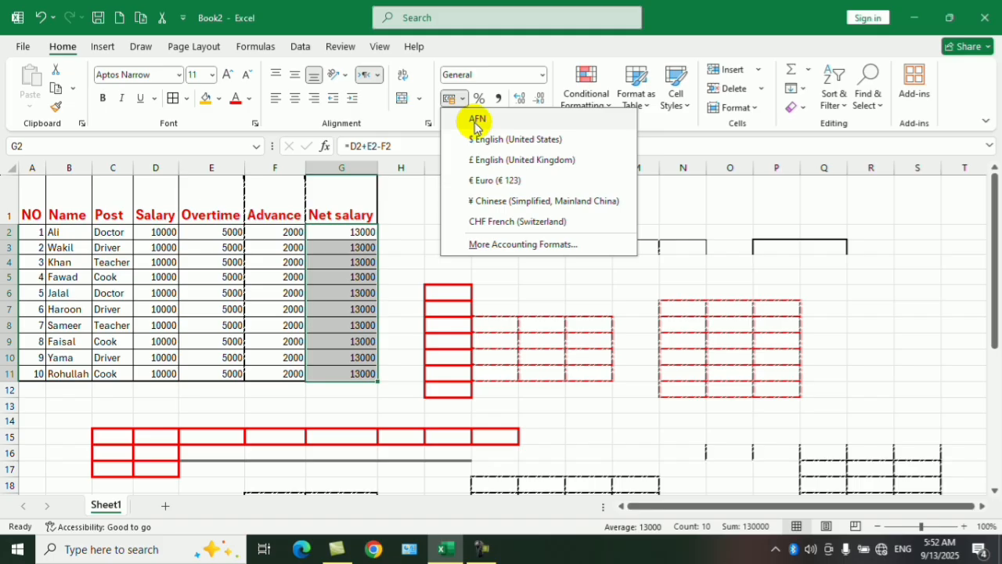
click(476, 122)
click(464, 99)
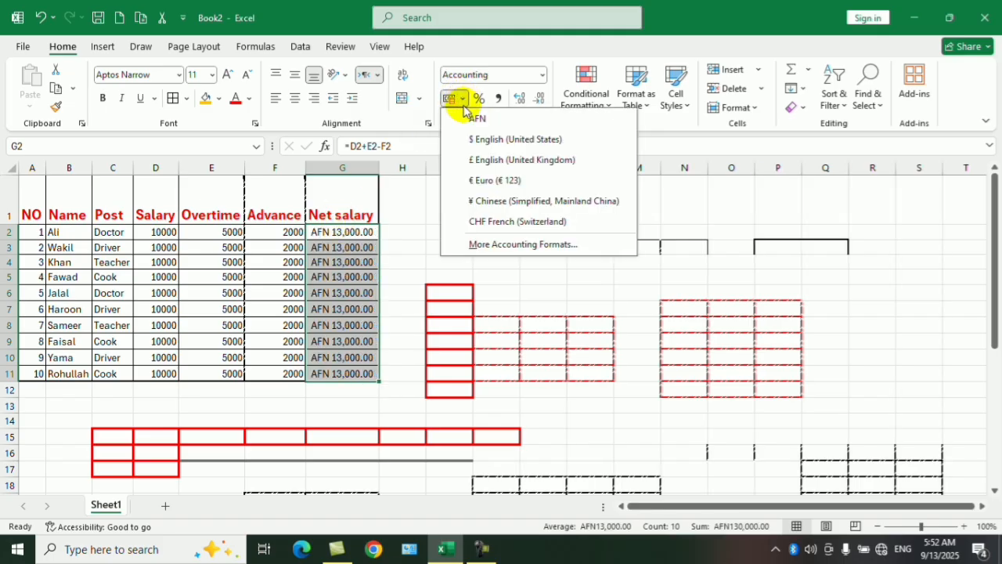
click(481, 183)
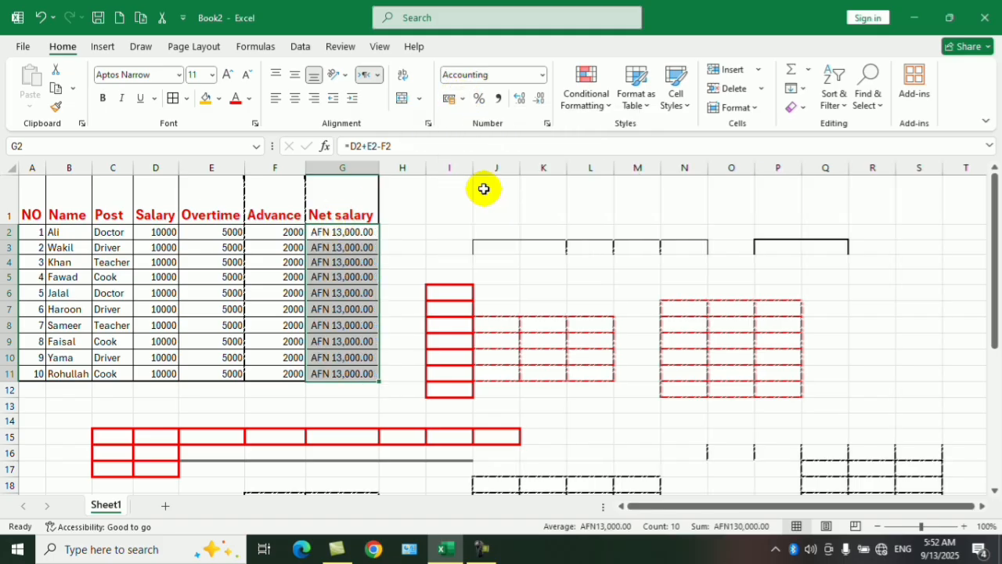
click(463, 100)
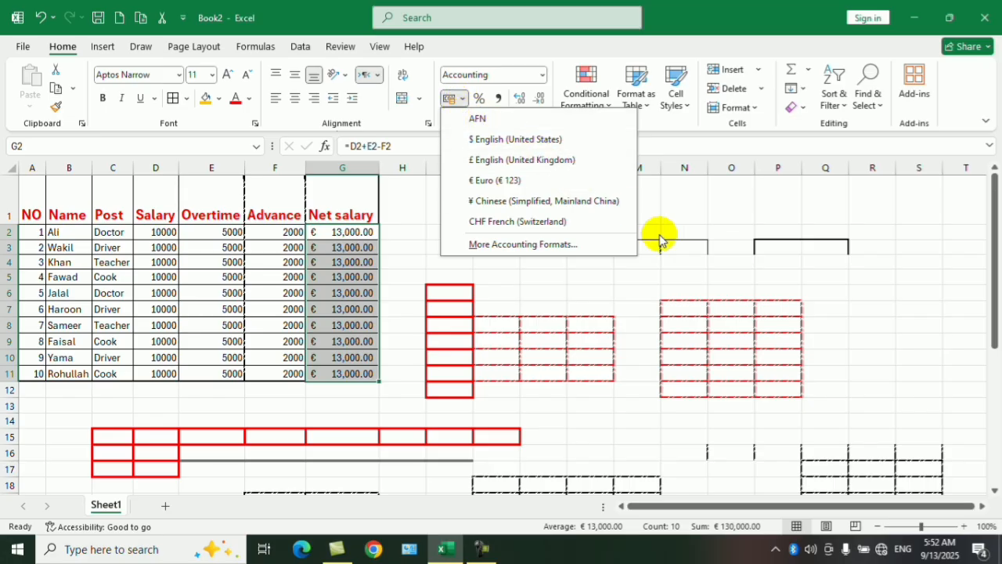
click(728, 261)
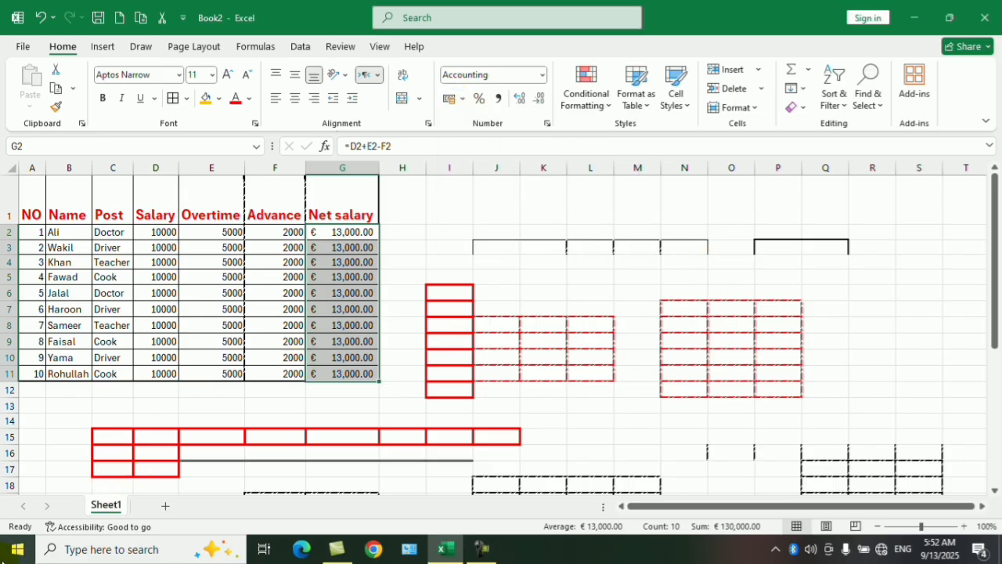
Switch to the Windows Control Panel and set the currency symbol to AFN in the Region format settings.
click(17, 548)
click(269, 461)
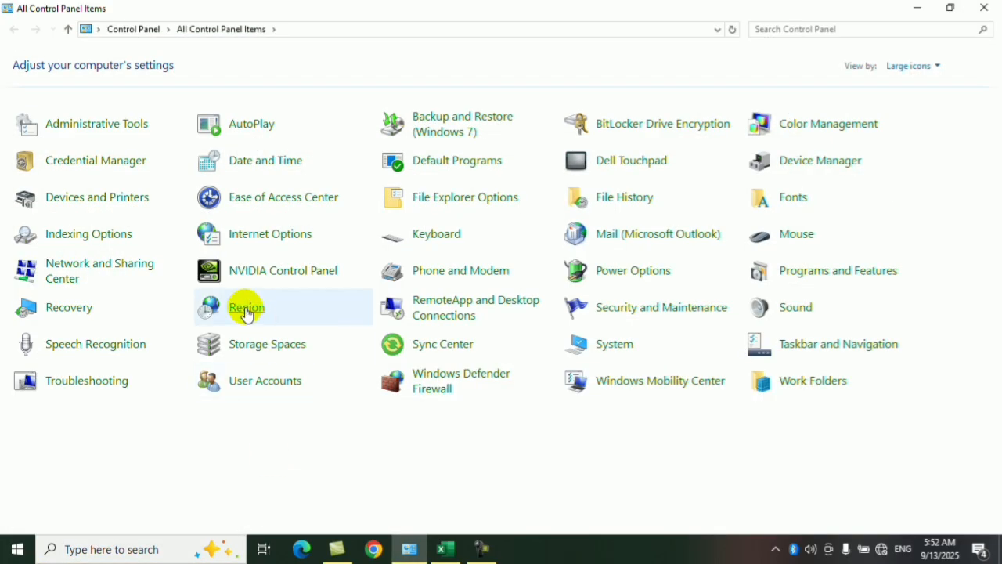
click(246, 309)
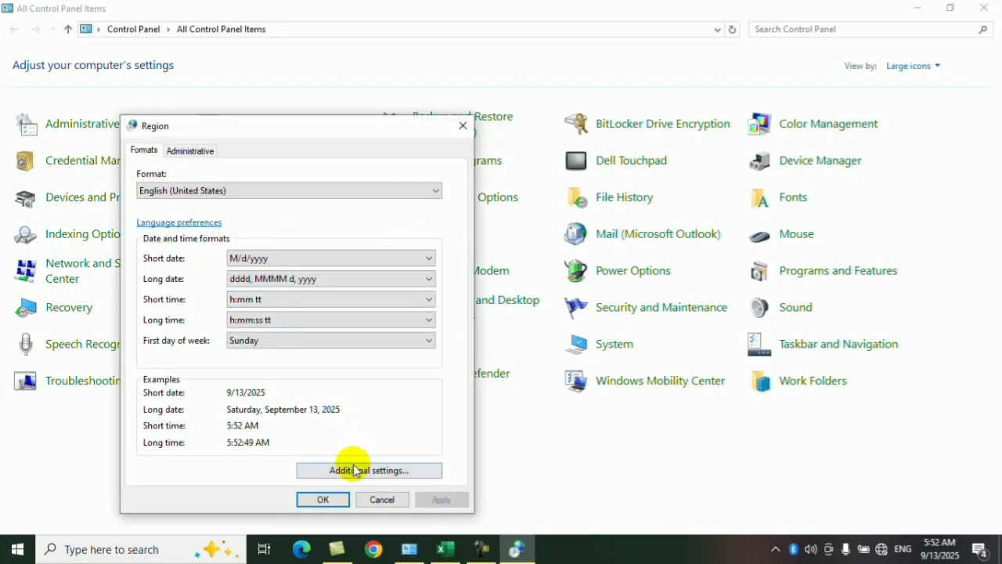
click(354, 470)
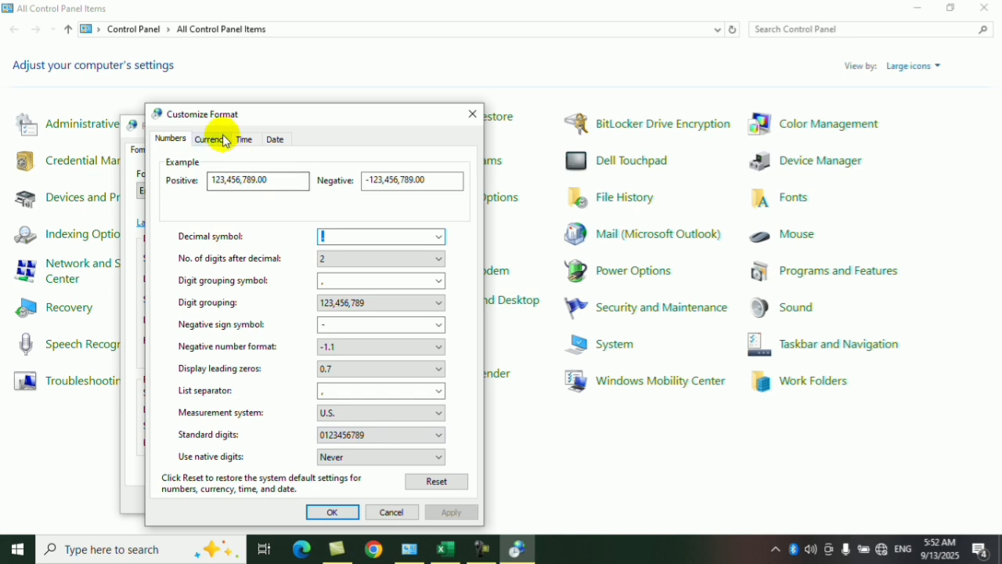
click(223, 140)
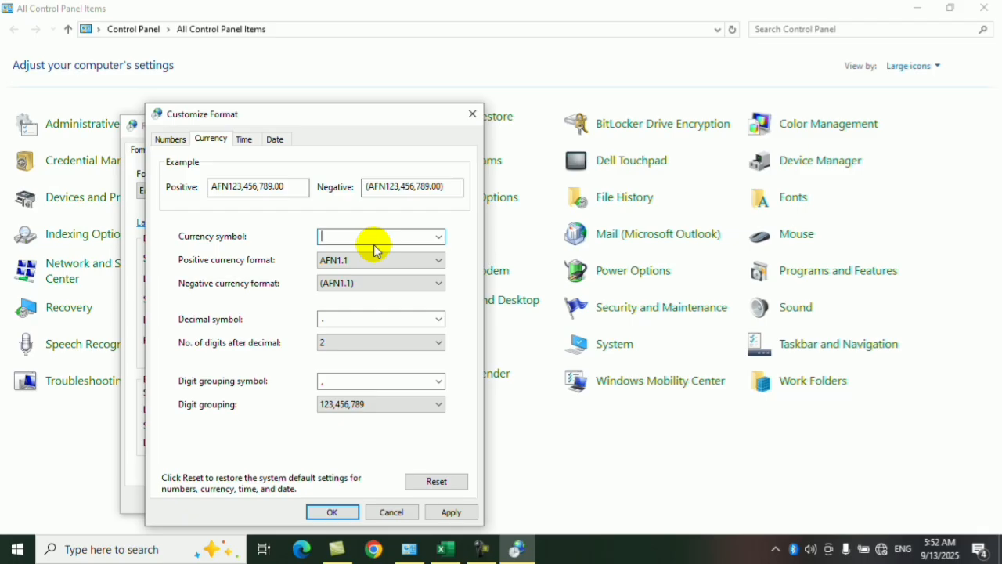
text(AFN)
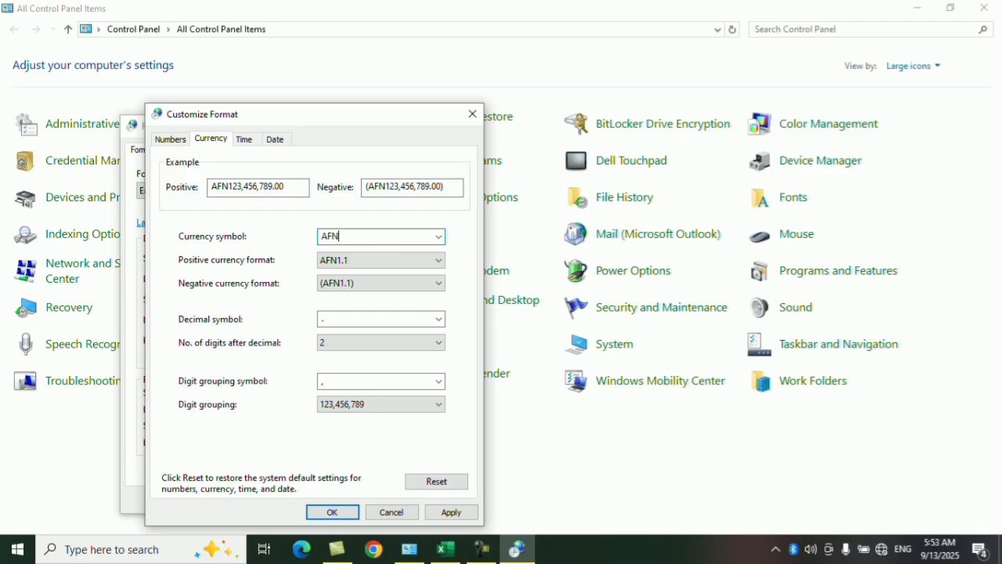
click(328, 508)
click(335, 496)
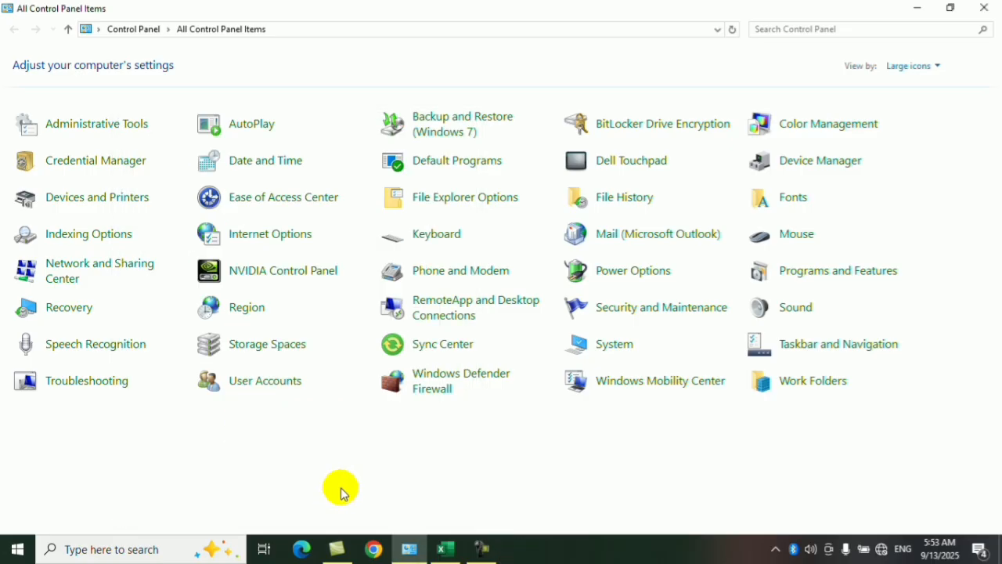
click(984, 8)
Apply the AFN accounting format to the Net salary values in G2:G11, and switch them to Percent Style.
click(428, 249)
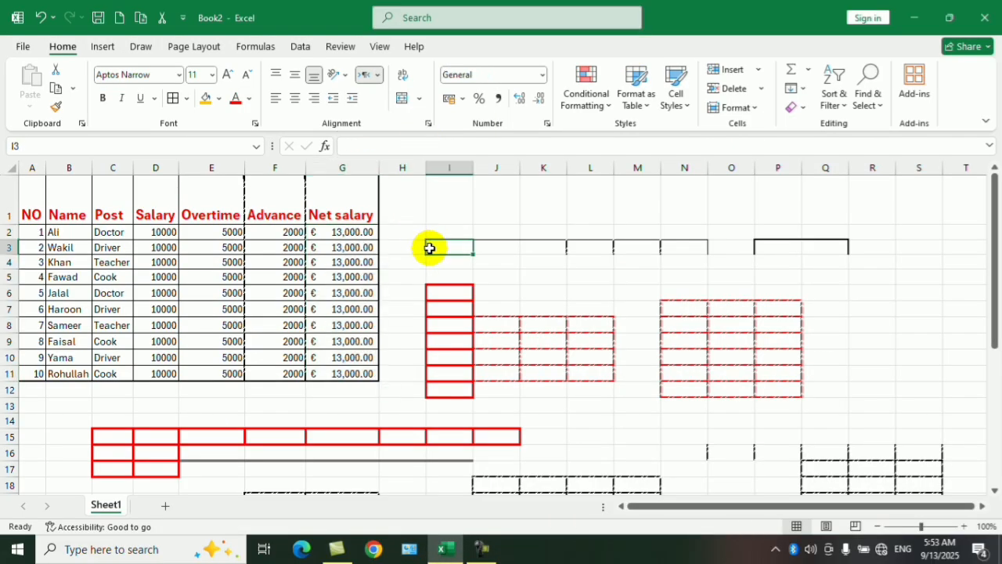
drag(336, 233, 353, 372)
click(462, 98)
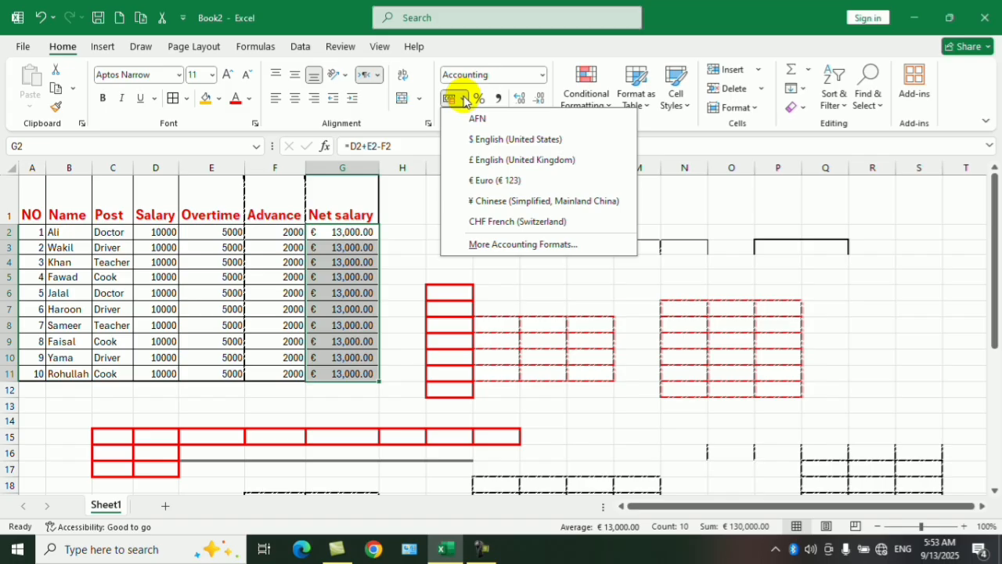
click(475, 118)
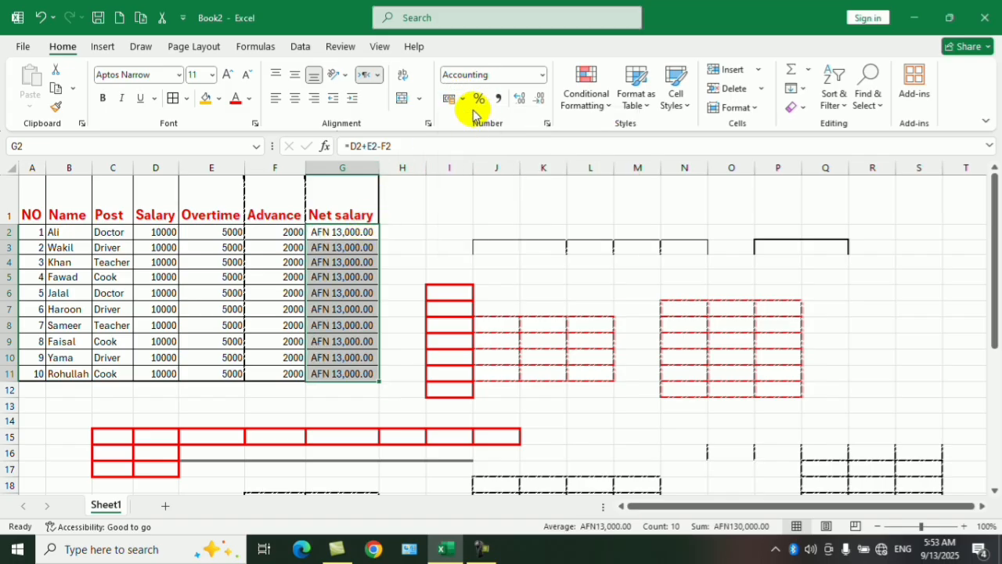
click(477, 99)
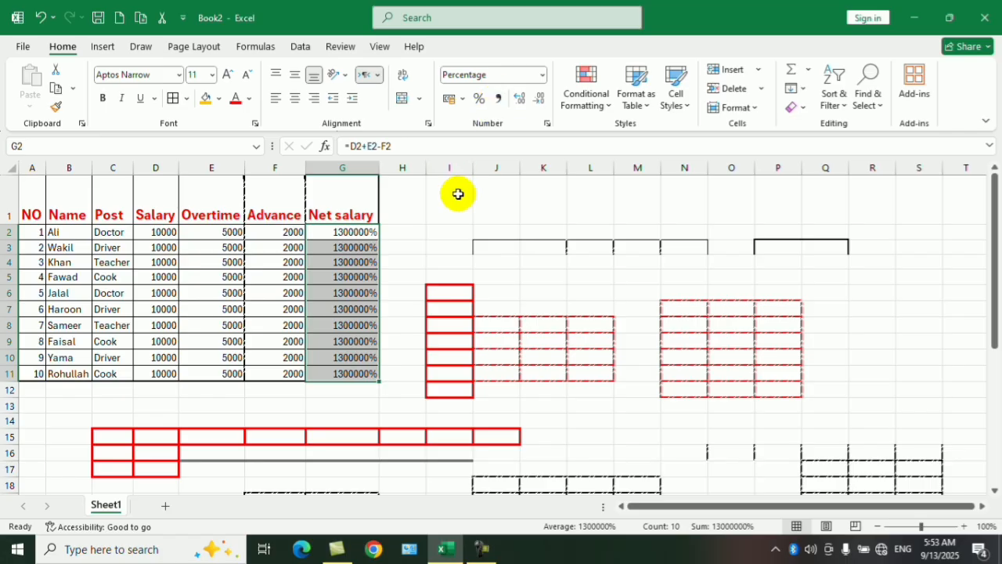
Enter 1000000 in cell L1 and format it with Comma Style.
click(581, 193)
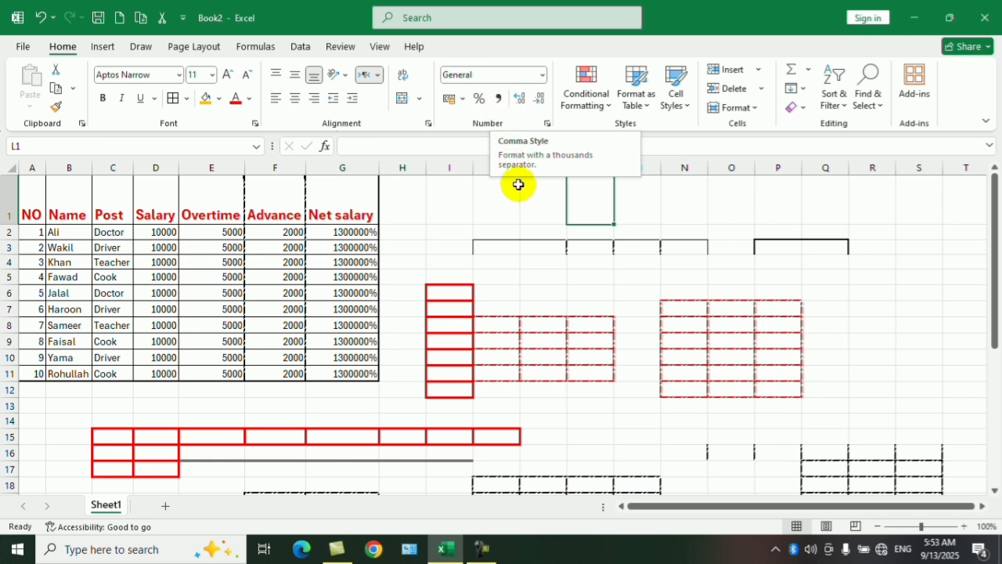
text(10000)
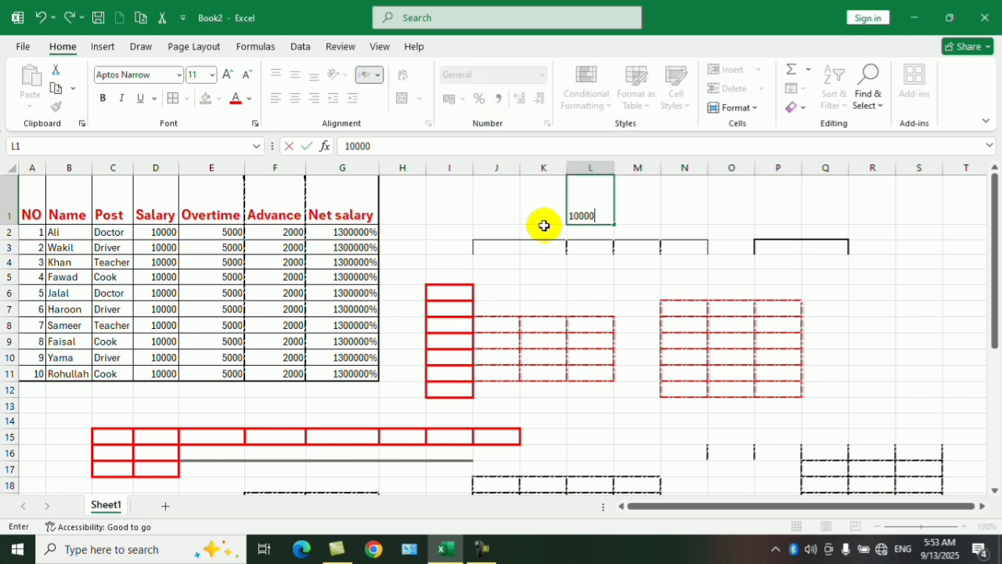
text(00)
key(Return)
click(595, 215)
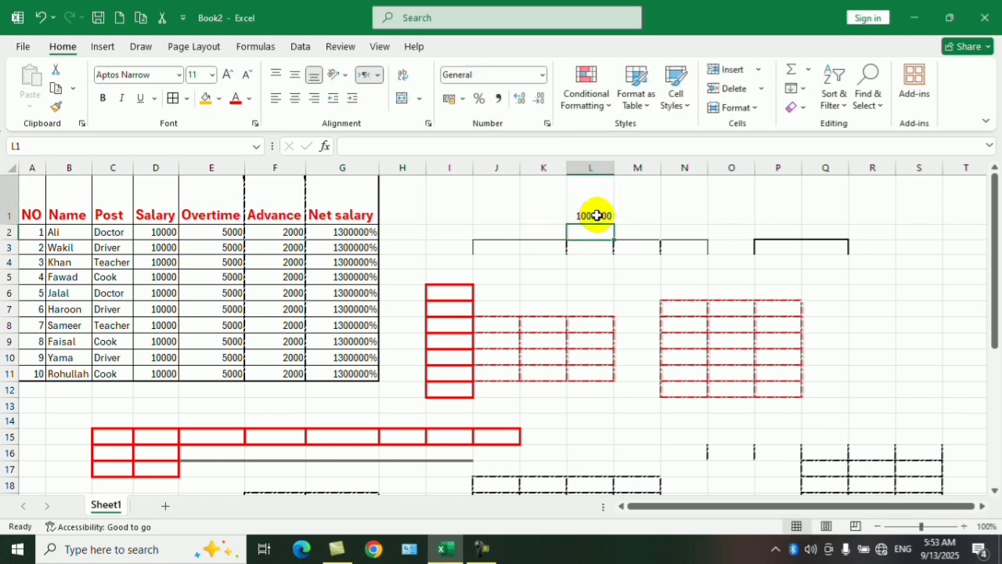
click(509, 106)
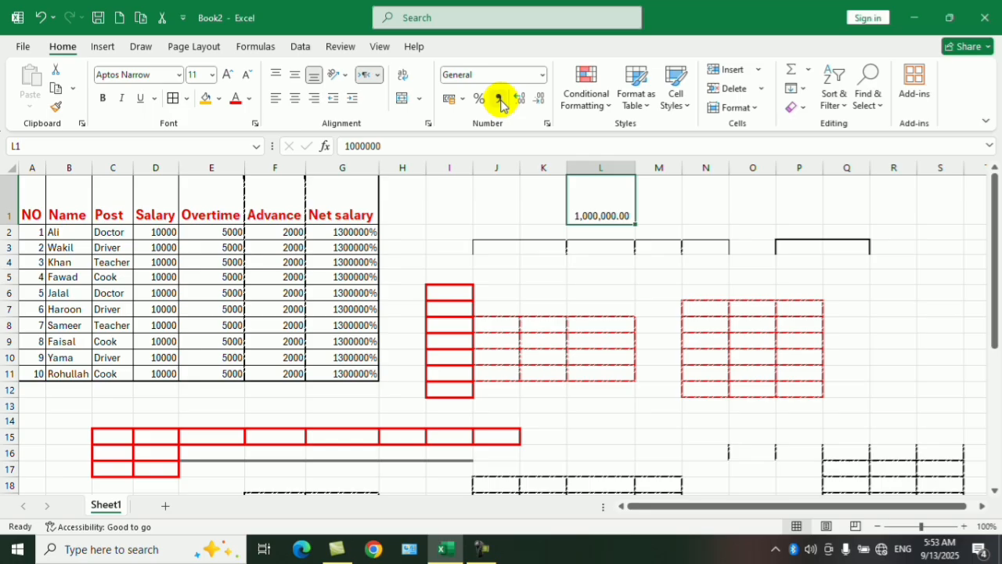
click(602, 290)
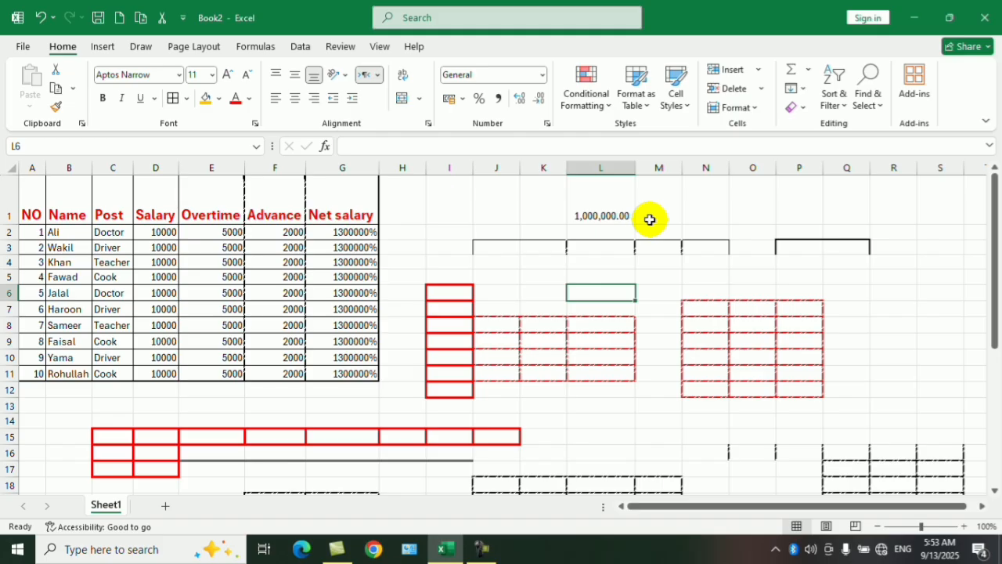
Increase the number of decimal places in L1 and reduce it to none.
click(626, 207)
click(693, 208)
click(605, 208)
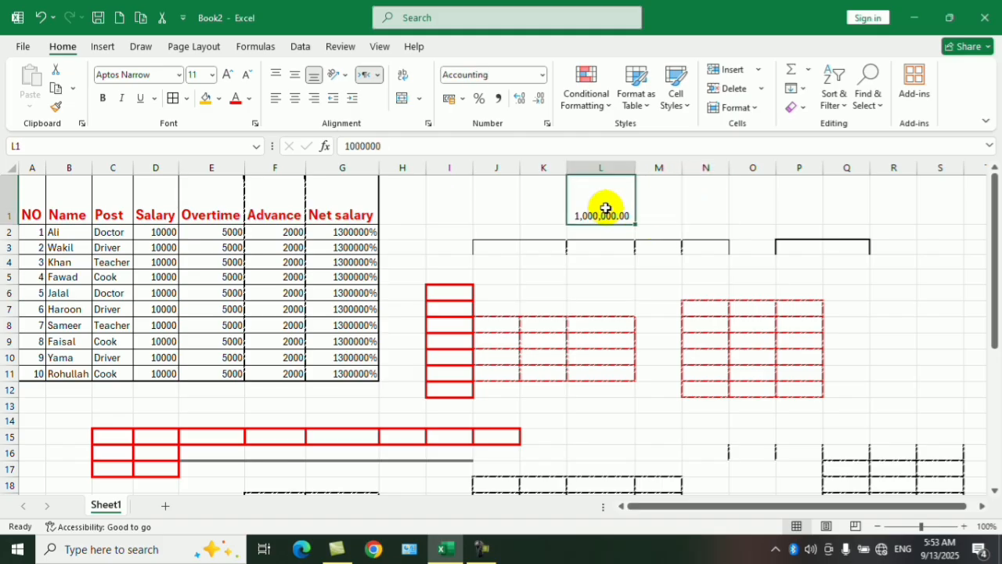
click(519, 99)
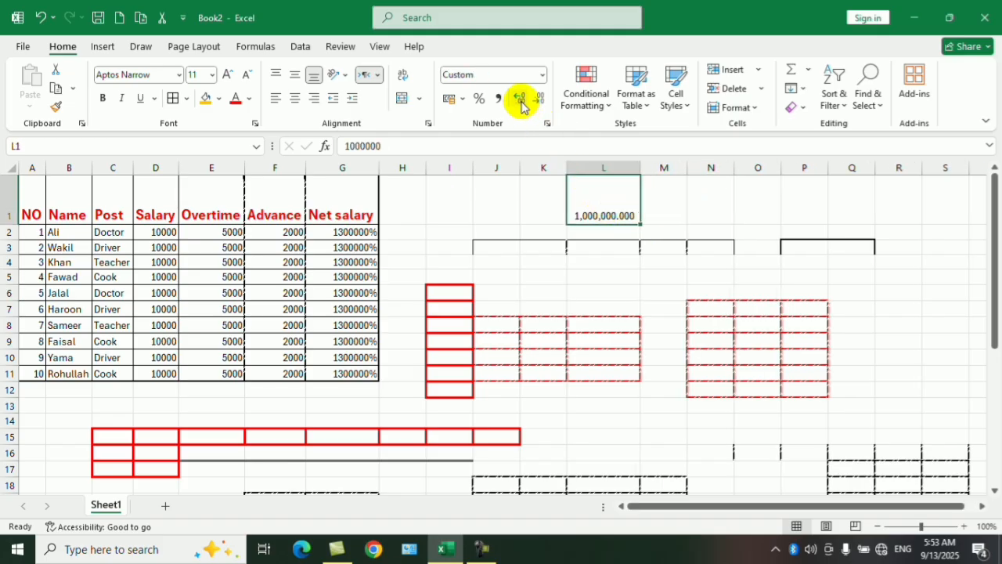
click(519, 99)
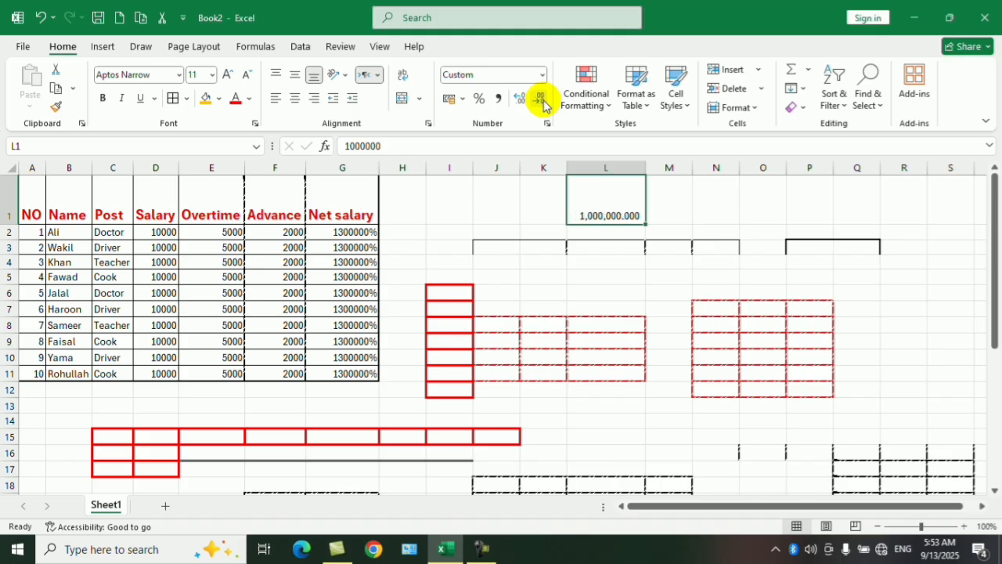
click(562, 263)
Enter 1200.9 in cell J1 and display it with two decimal places.
click(501, 204)
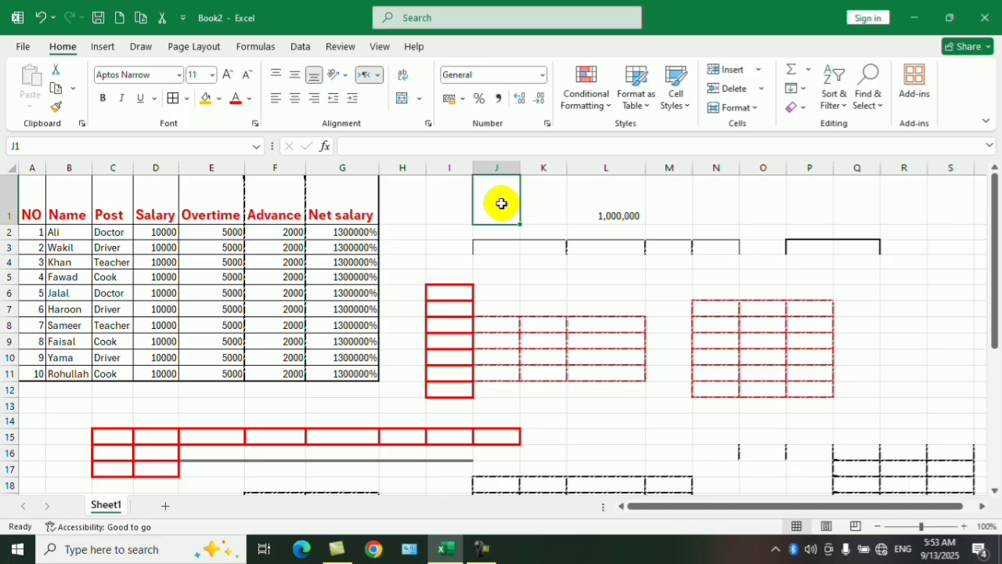
text(1200.90)
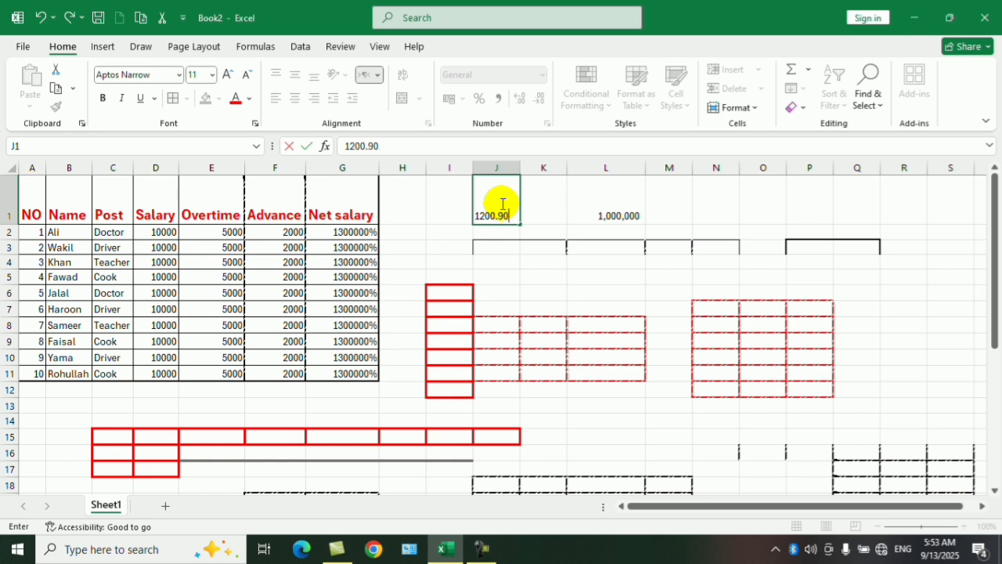
click(518, 249)
click(504, 214)
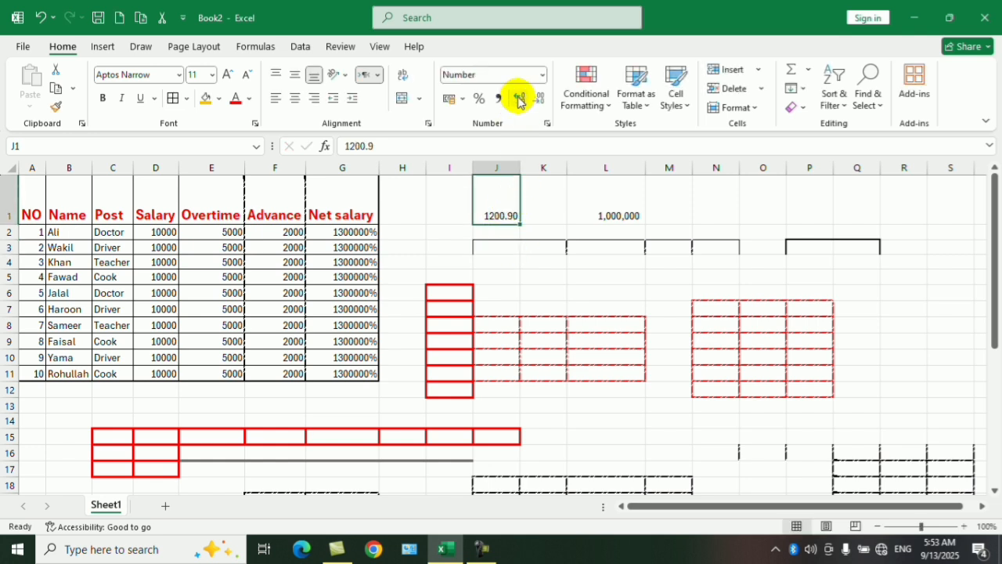
click(509, 261)
click(512, 275)
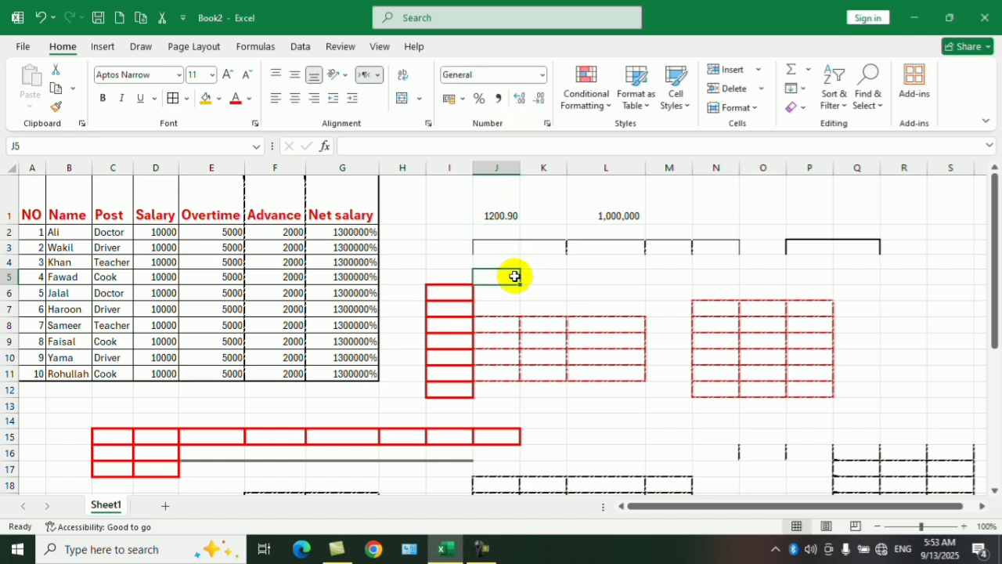
Round the display of J1 to a whole number and bring back its two decimal places.
click(504, 211)
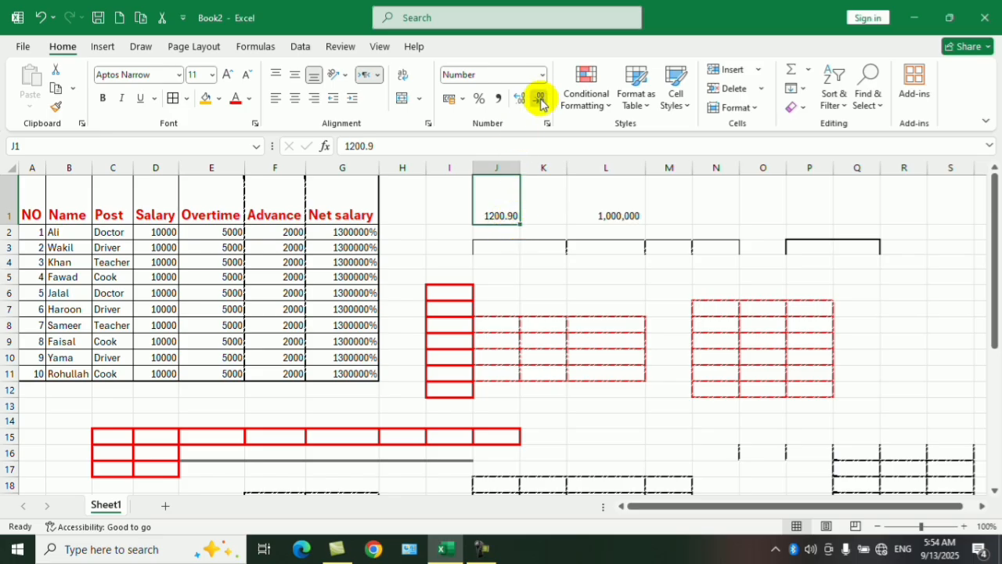
click(540, 290)
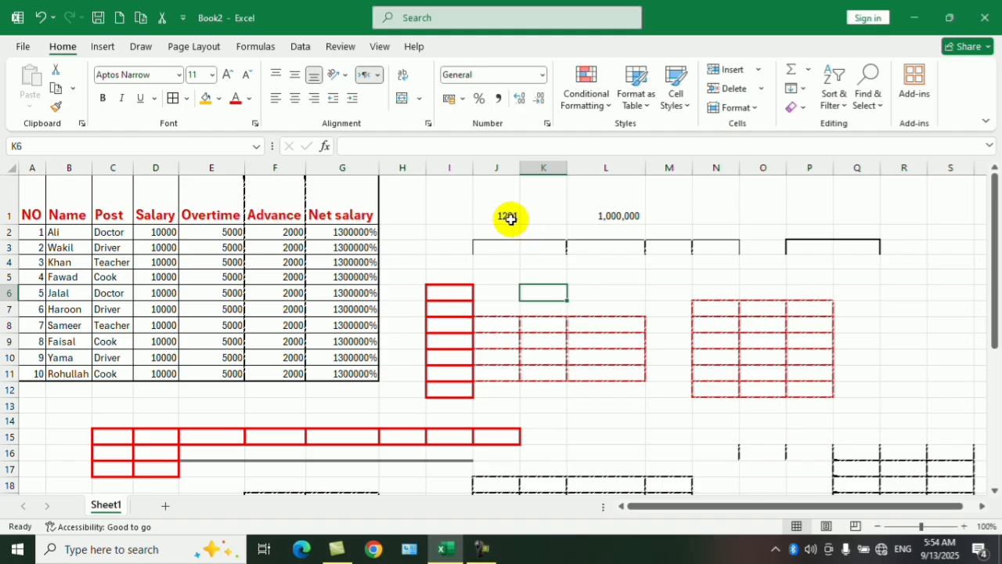
click(508, 217)
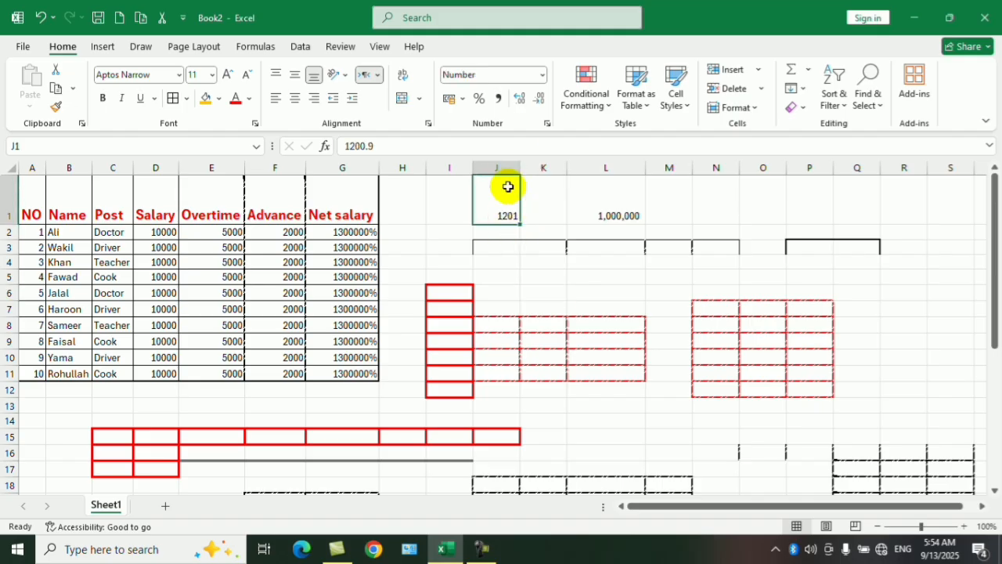
click(519, 98)
click(512, 276)
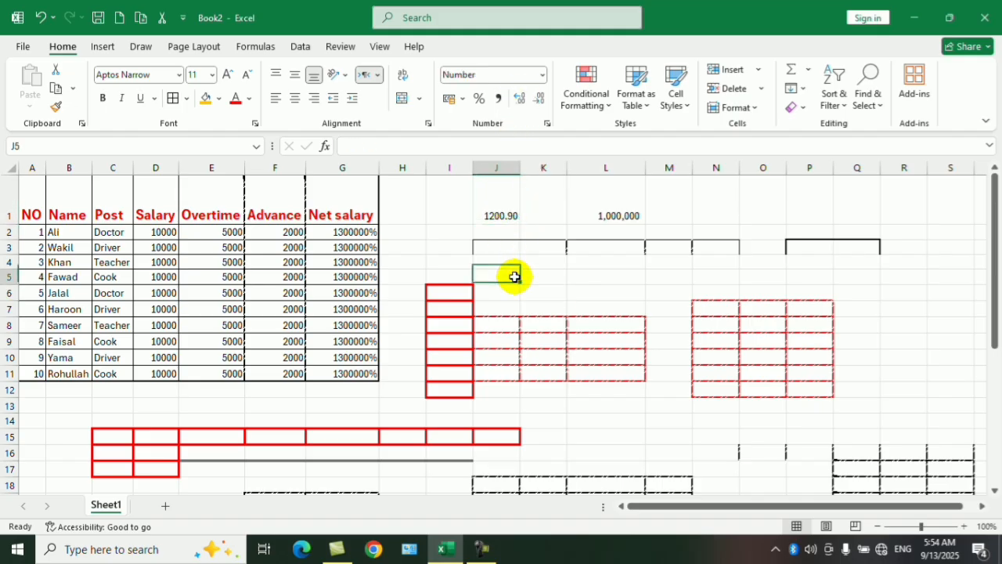
Decrease the decimal places of J1 to zero.
click(507, 219)
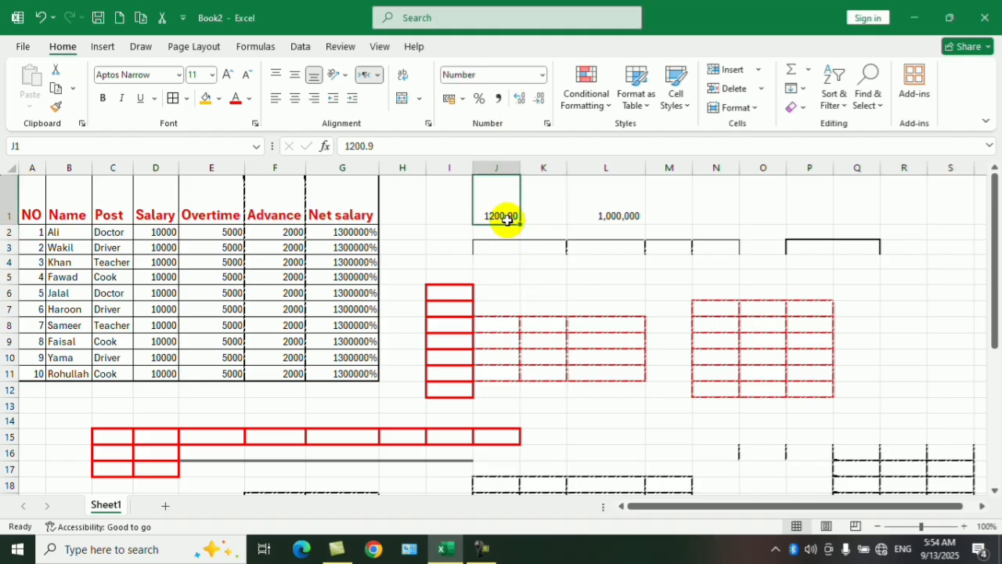
click(543, 106)
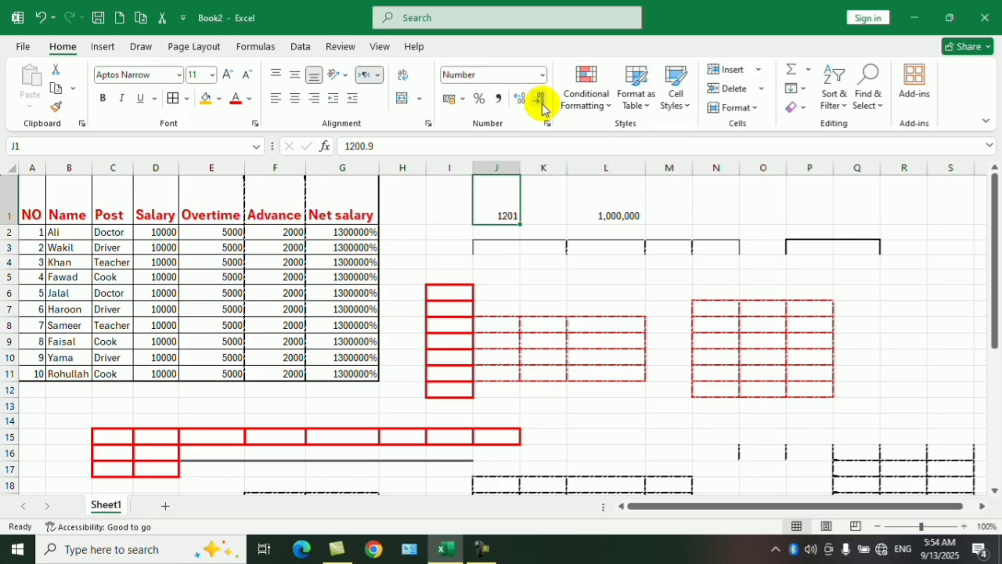
click(538, 289)
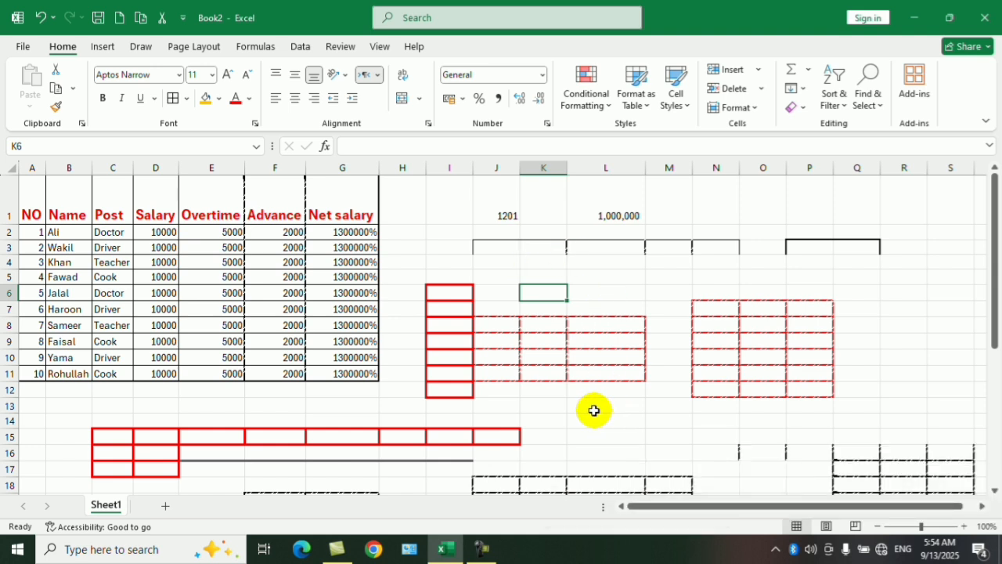
Create a new blank workbook and widen column A to about two and a half times its default width.
key(ctrl+n)
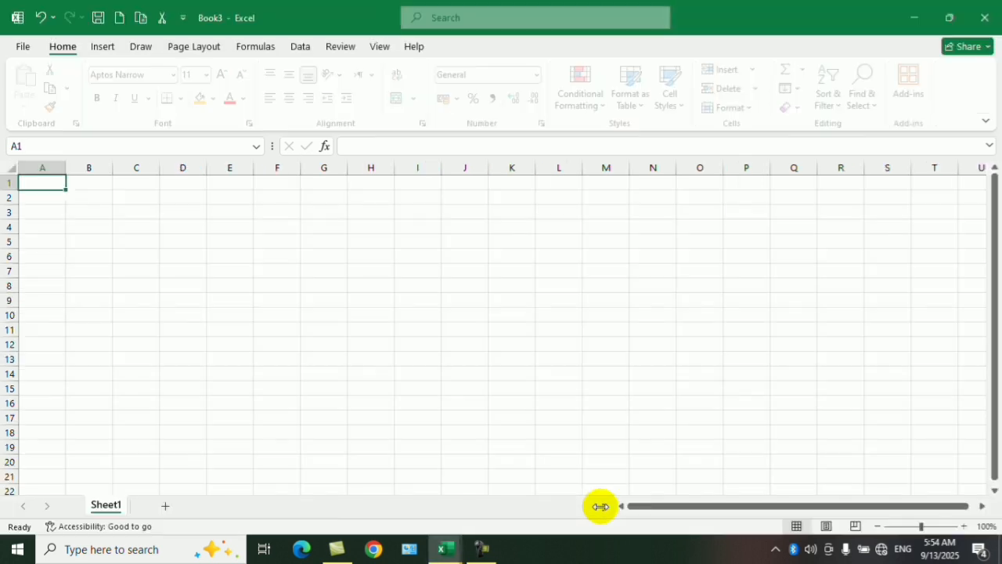
drag(79, 170, 135, 170)
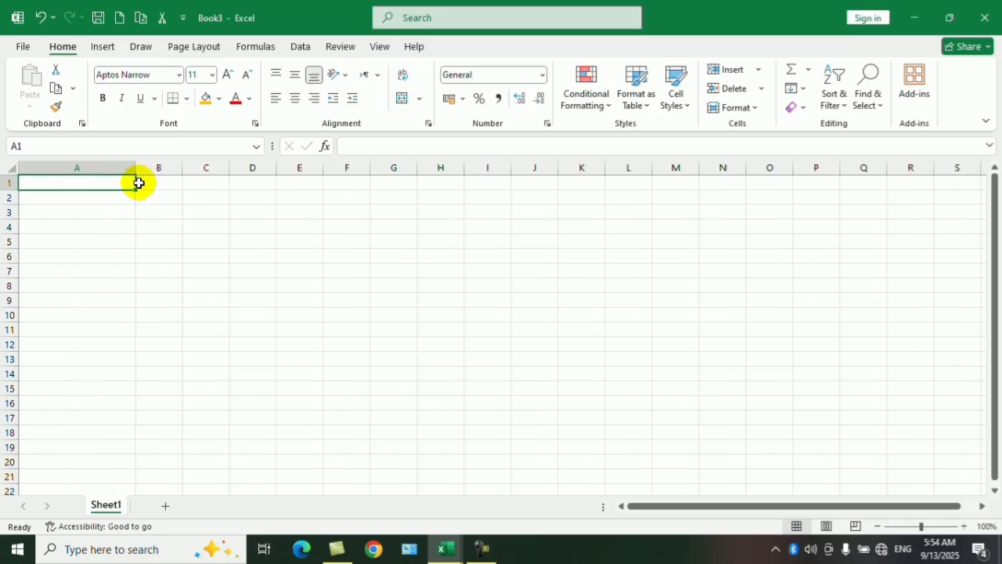
drag(252, 256, 206, 241)
drag(116, 188, 112, 360)
drag(206, 241, 157, 227)
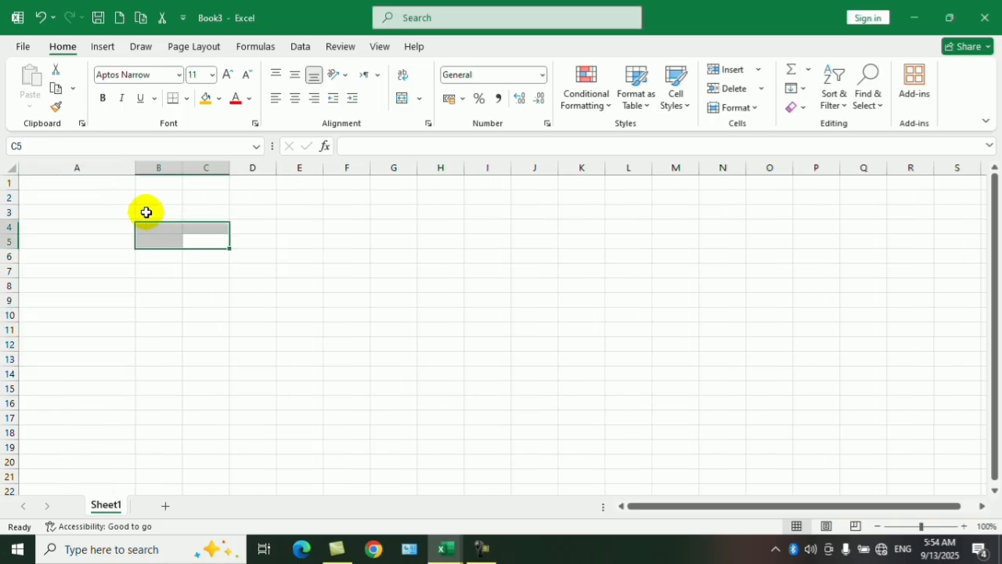
Enter the heading "Phone Numbers" in A1 and a sample phone number with a leading zero in A2.
click(99, 188)
text(Phone Number)
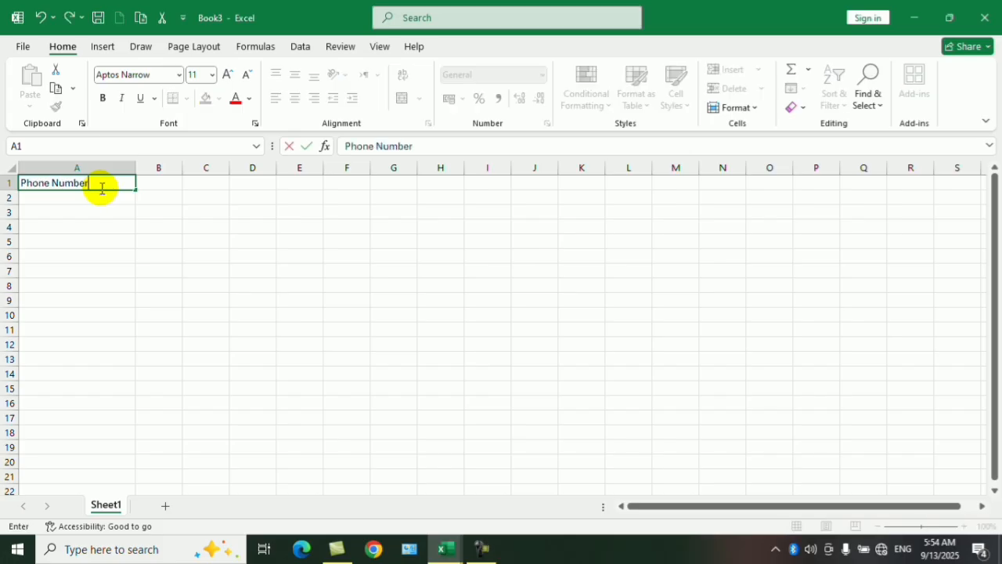
text(s)
key(Return)
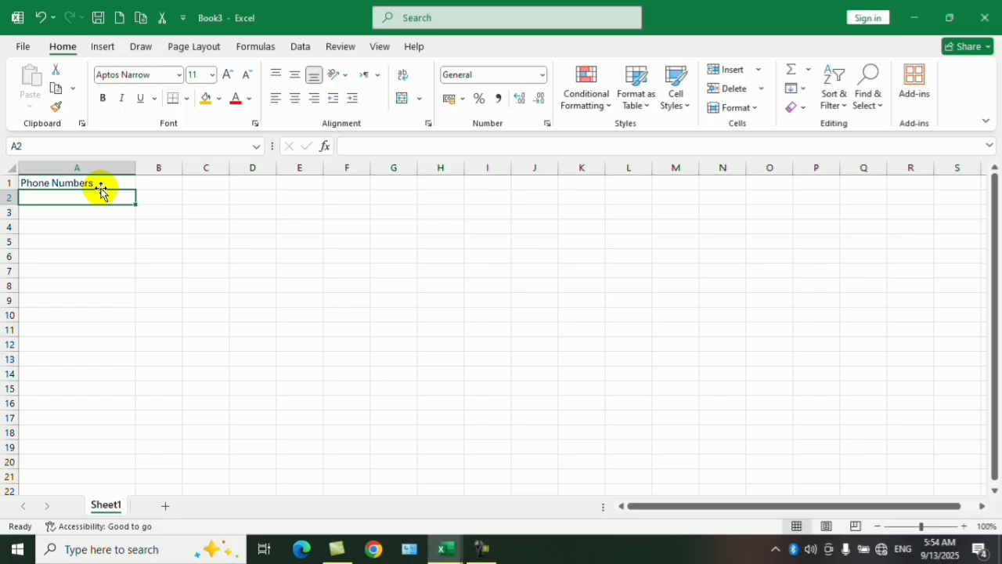
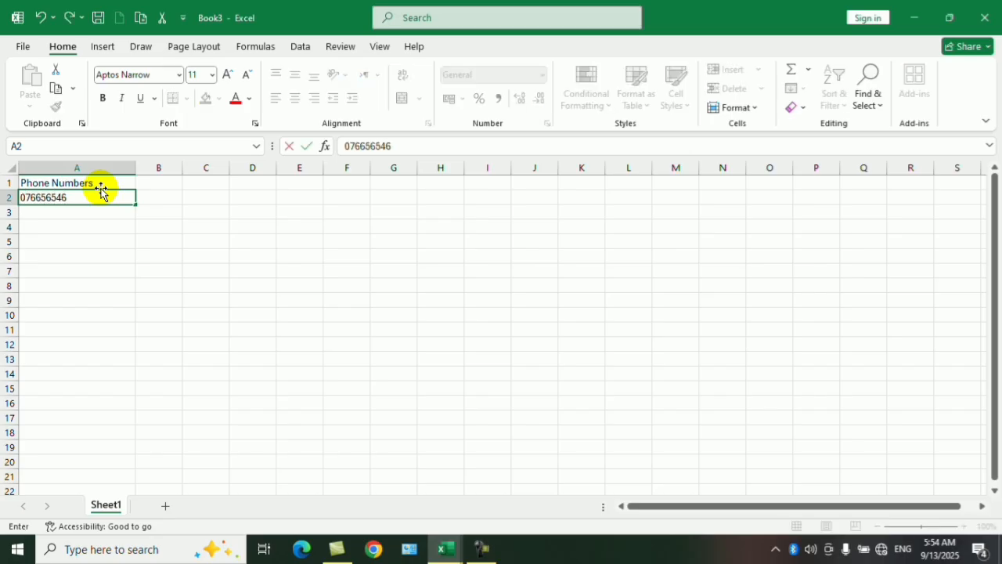
key(Return)
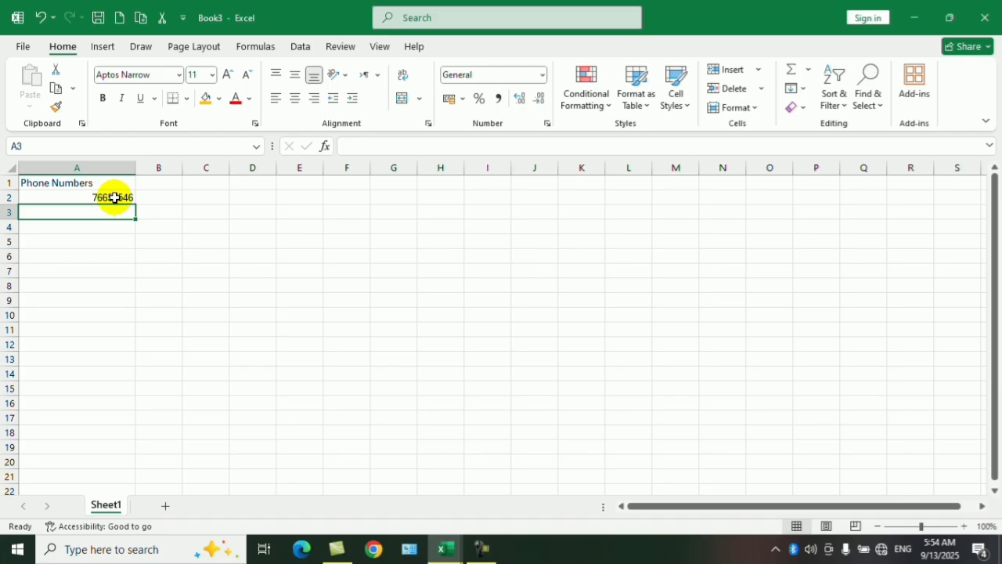
Clear the sample phone number from A2.
click(115, 198)
key(BackSpace)
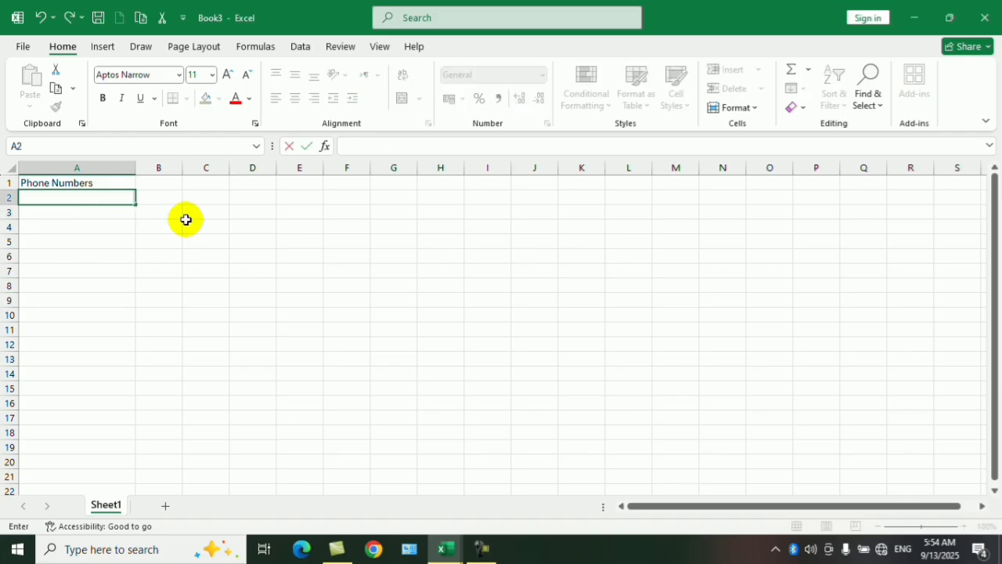
click(188, 224)
Format the cells A2:A20 under the Phone Numbers heading as Text.
drag(122, 200, 120, 464)
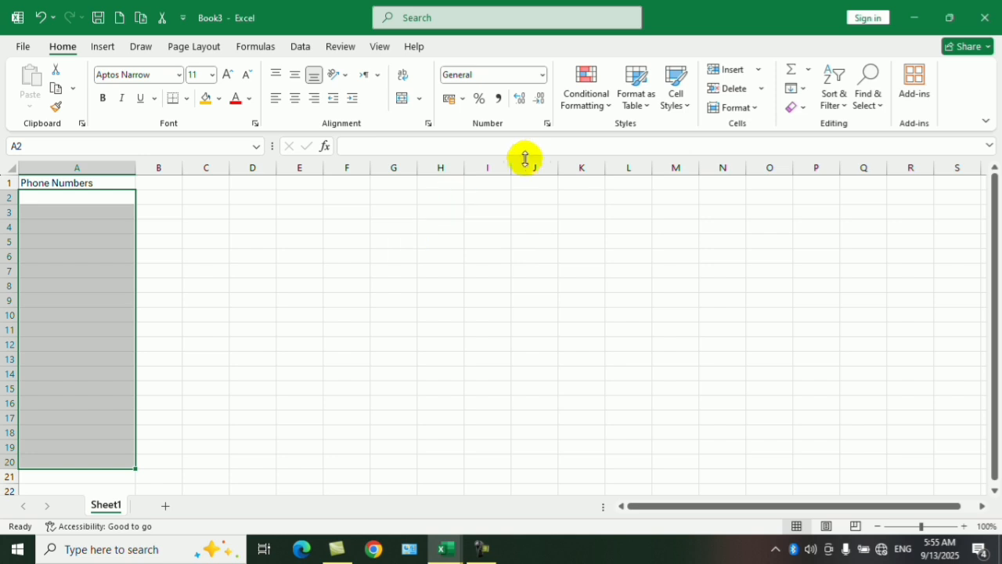
click(541, 76)
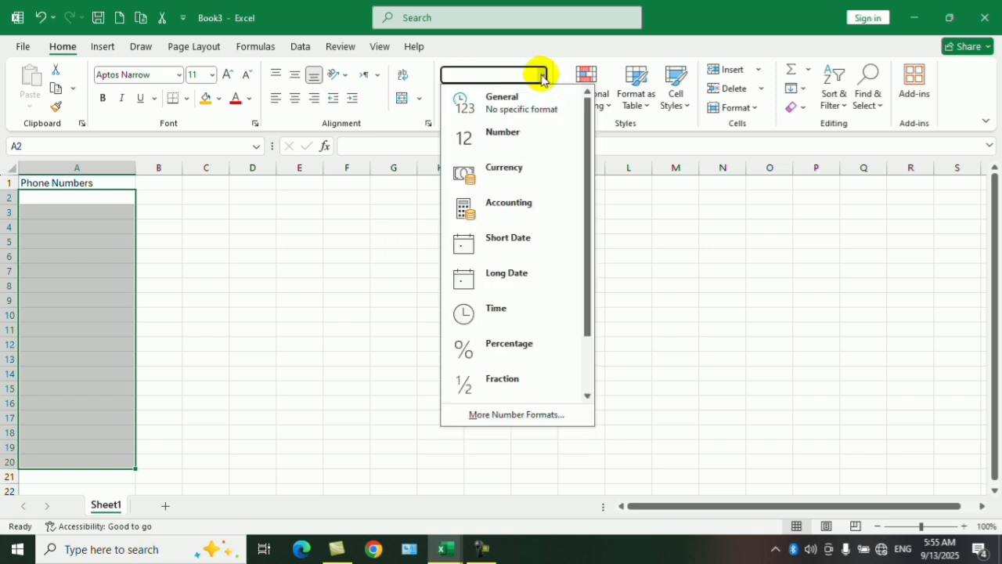
click(541, 76)
click(544, 123)
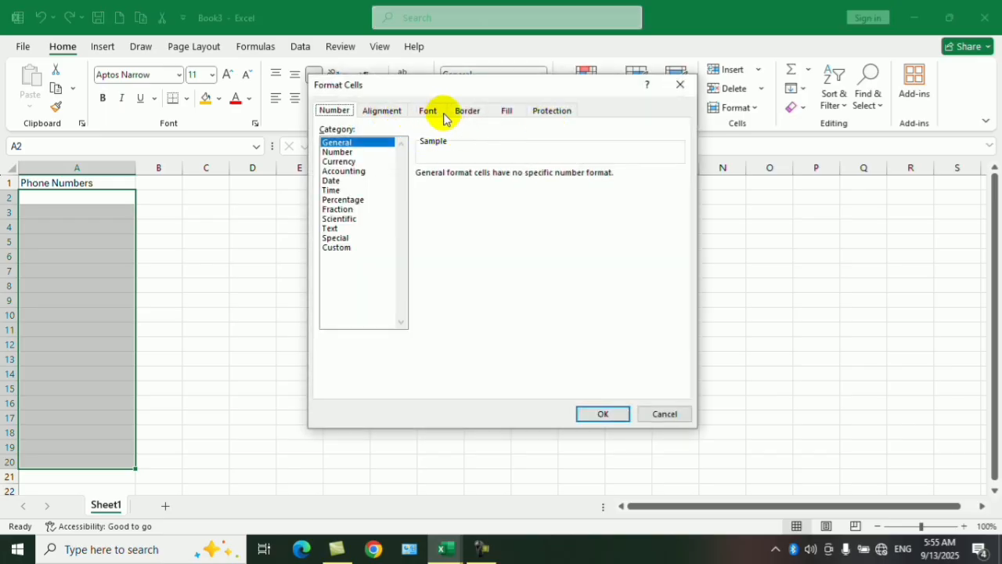
click(330, 227)
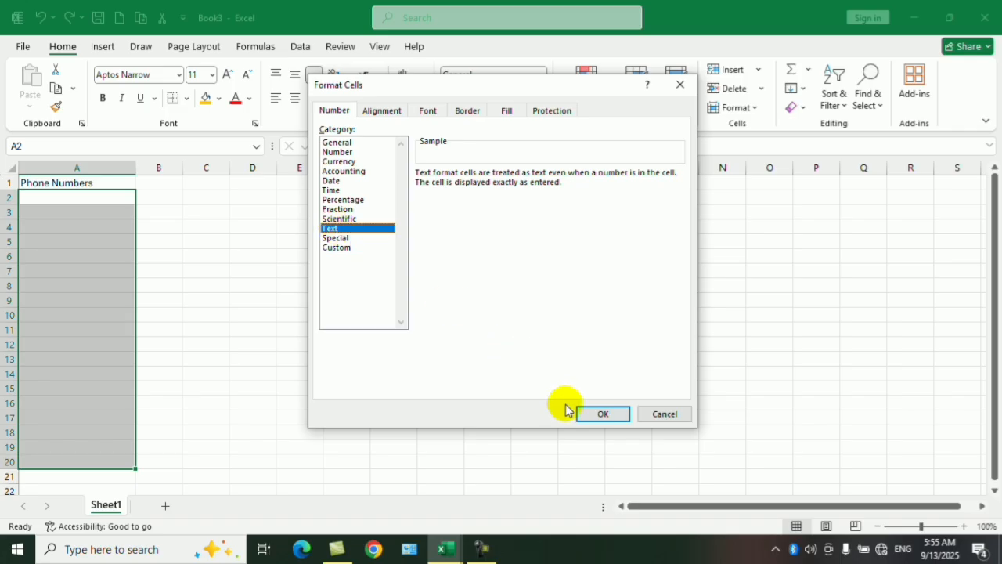
click(589, 411)
click(370, 334)
Enter a sample phone number with a leading zero in A2.
click(112, 197)
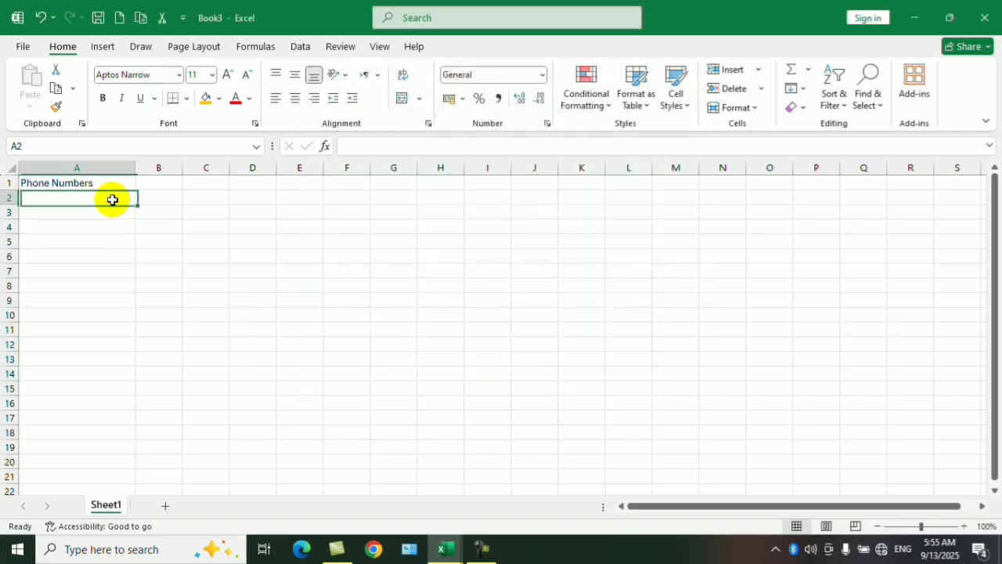
text(07647547)
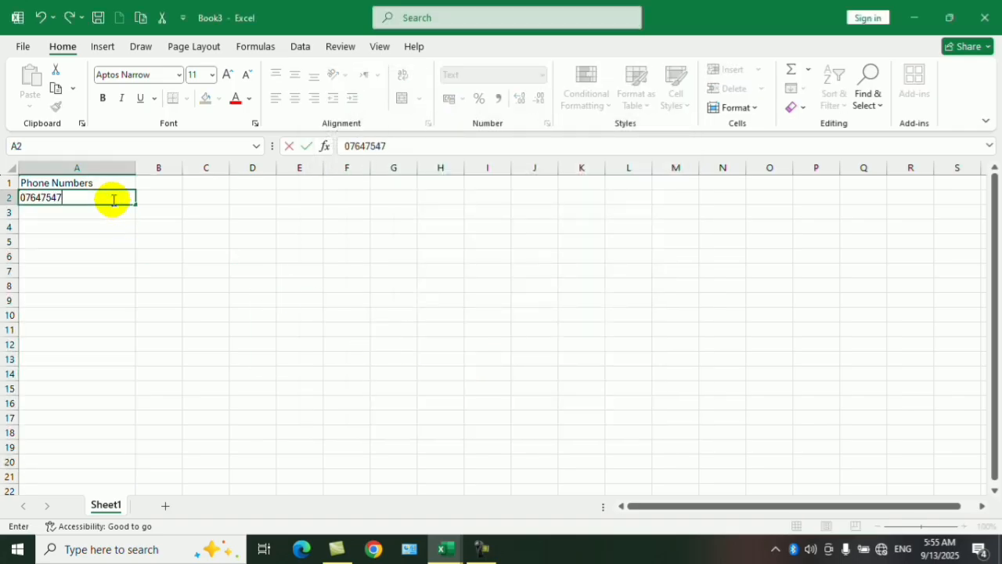
key(Return)
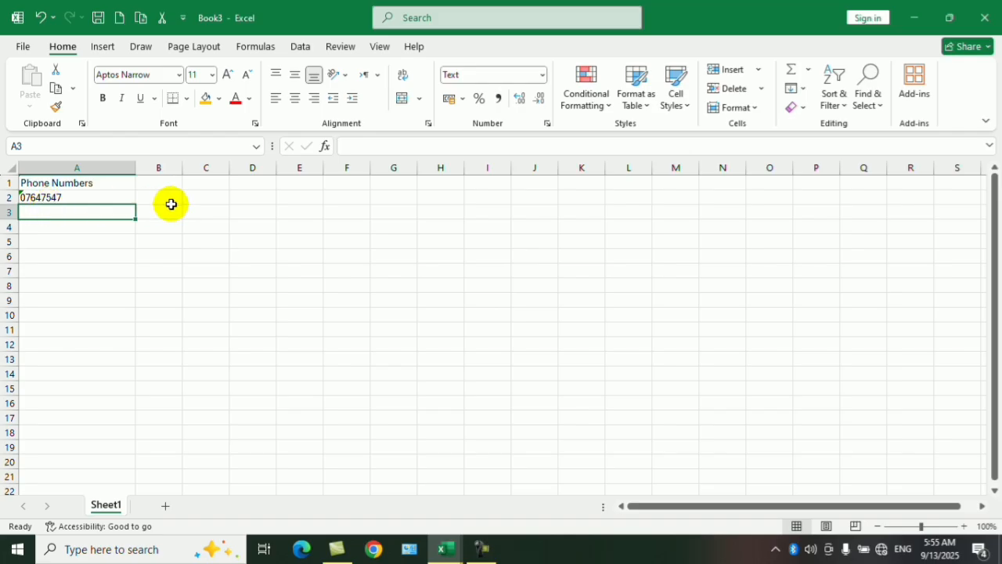
Look through the number formats available for column B, down to Text, without applying one.
click(173, 167)
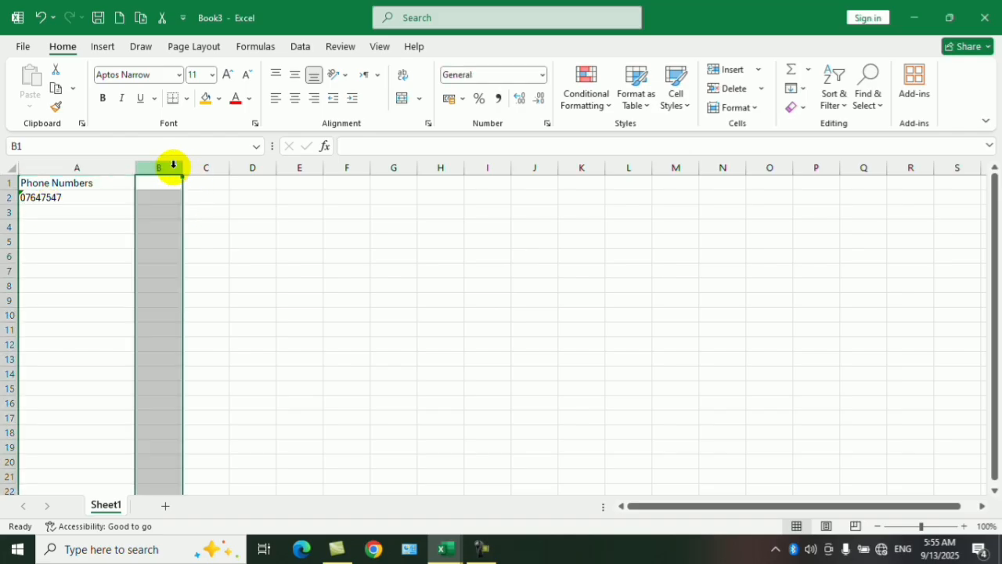
click(541, 75)
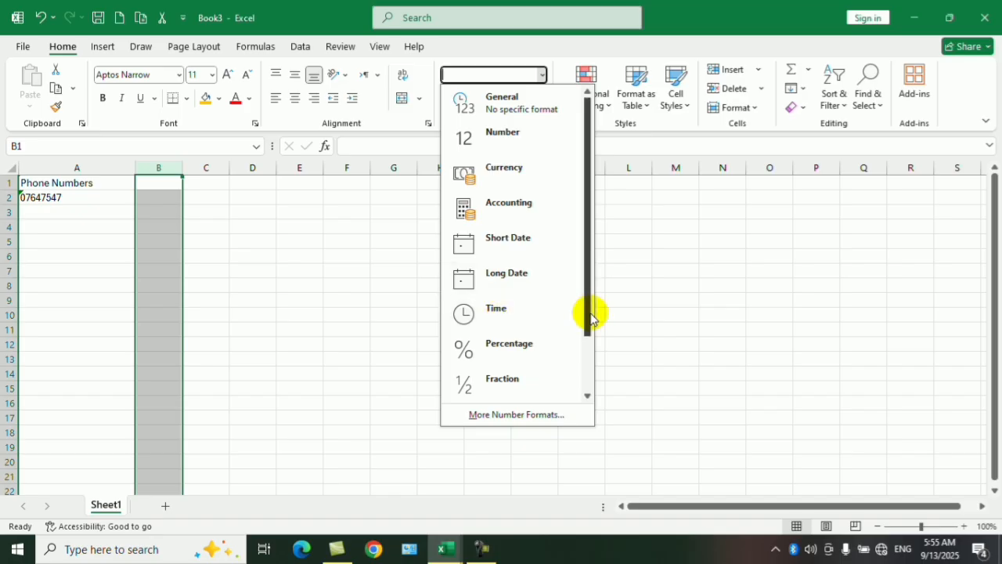
drag(591, 316, 596, 391)
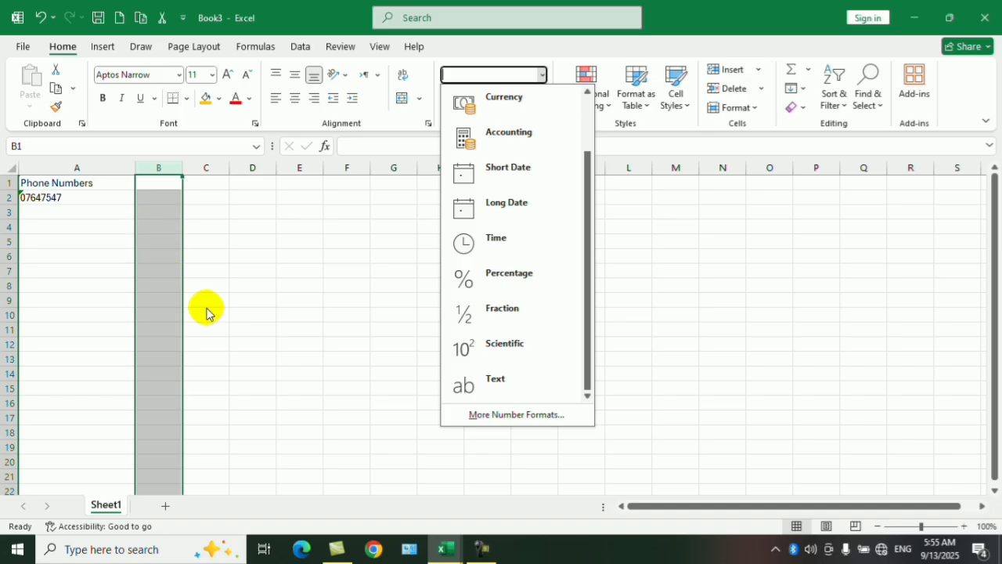
click(240, 345)
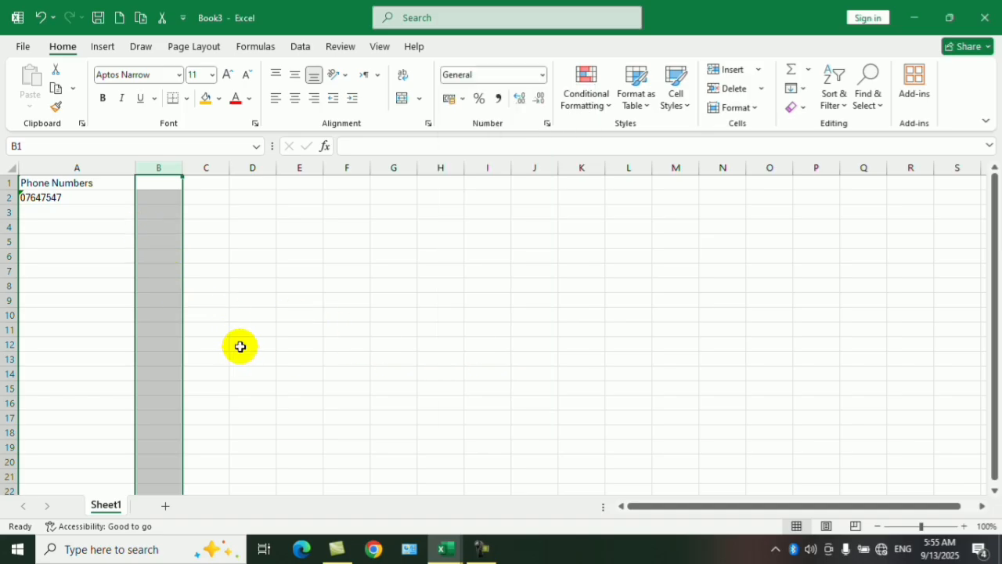
click(396, 298)
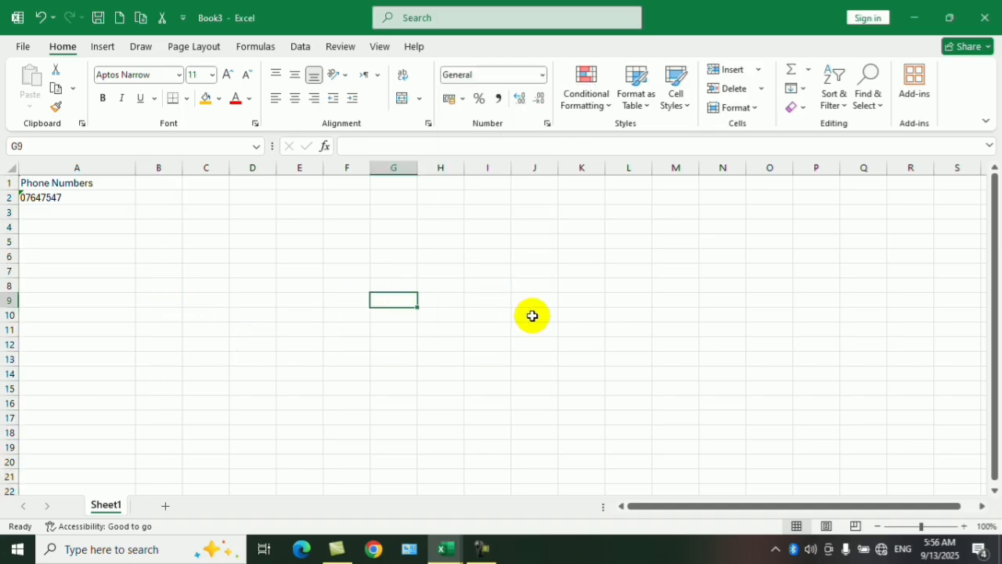